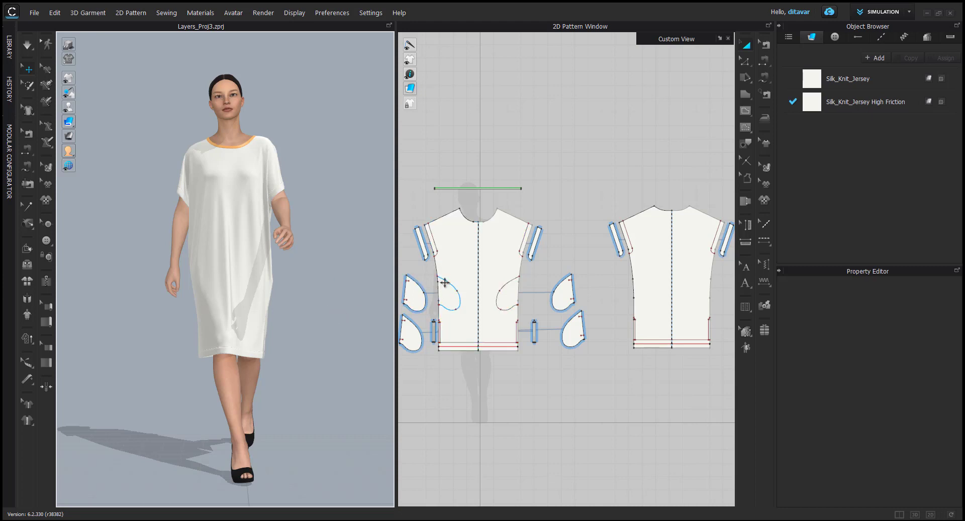
# Step: Examine the dress on the avatar, including its hem, side slit and the side seam around the pocket opening
pyautogui.scroll(2, 301, 304)
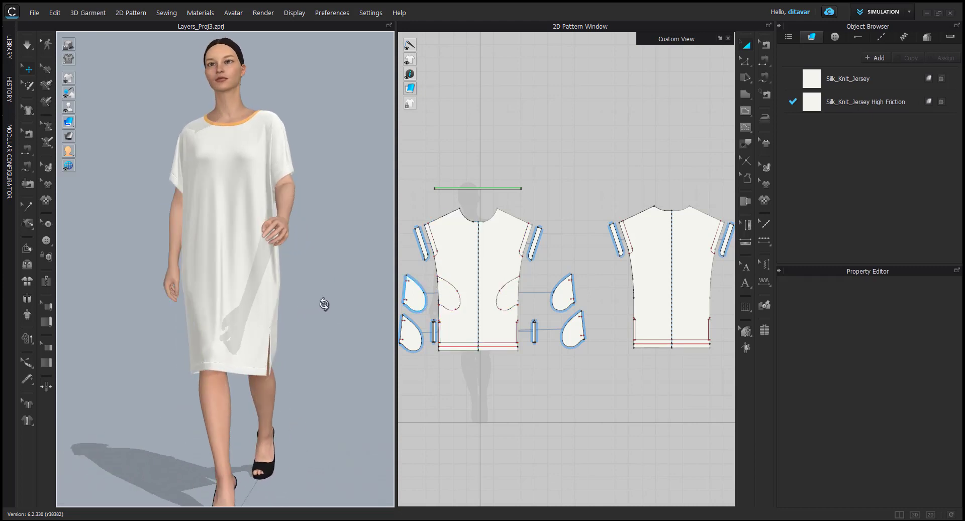
pyautogui.scroll(5, 212, 418)
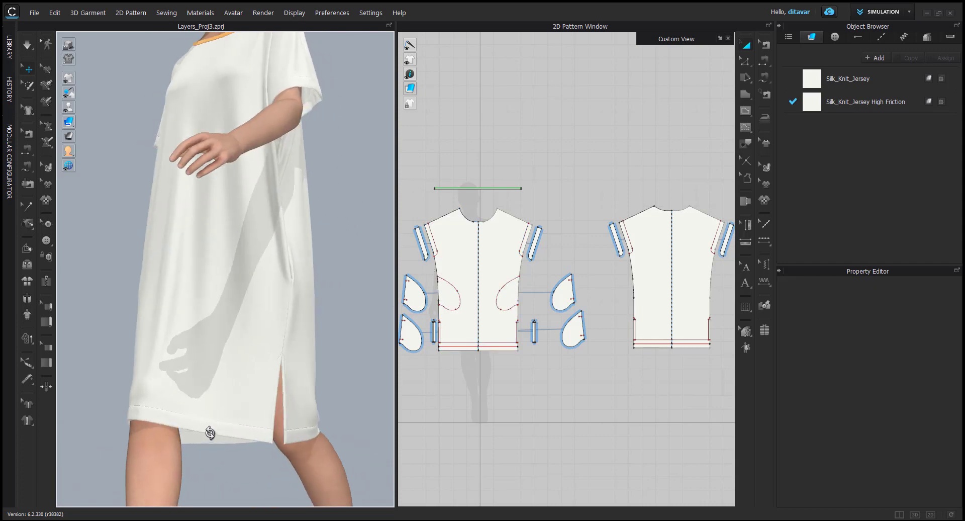
pyautogui.moveTo(211, 418); pyautogui.dragTo(305, 425, button='right')
pyautogui.moveTo(260, 332); pyautogui.dragTo(274, 432, button='middle')
pyautogui.scroll(2, 248, 360)
pyautogui.scroll(3, 247, 361)
pyautogui.moveTo(247, 352); pyautogui.dragTo(260, 328, button='right')
pyautogui.moveTo(260, 328); pyautogui.dragTo(184, 329, button='middle')
pyautogui.scroll(-3, 266, 350)
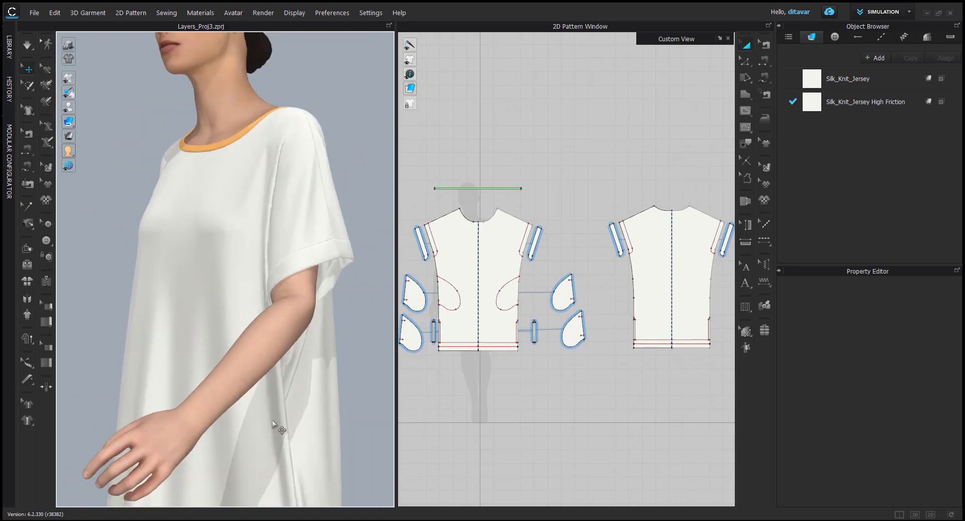
pyautogui.moveTo(279, 427); pyautogui.dragTo(299, 316, button='middle')
pyautogui.scroll(3, 297, 320)
pyautogui.moveTo(281, 328); pyautogui.dragTo(280, 309, button='right')
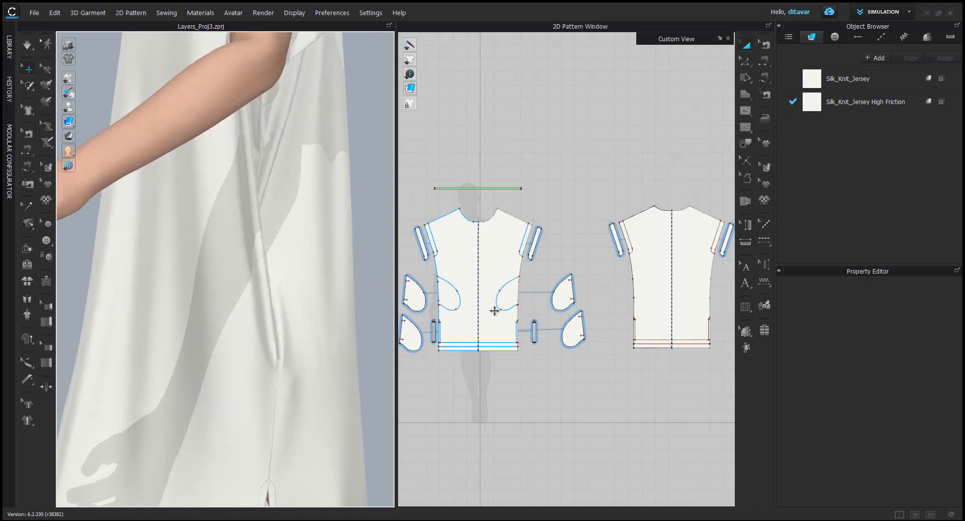
# Step: Select the two pocket bag pieces beside the front pattern and check how the pocket area drapes on the dress
pyautogui.click(564, 298)
pyautogui.click(566, 331)
pyautogui.moveTo(229, 336); pyautogui.dragTo(271, 359, button='right')
pyautogui.moveTo(271, 360); pyautogui.dragTo(315, 332, button='middle')
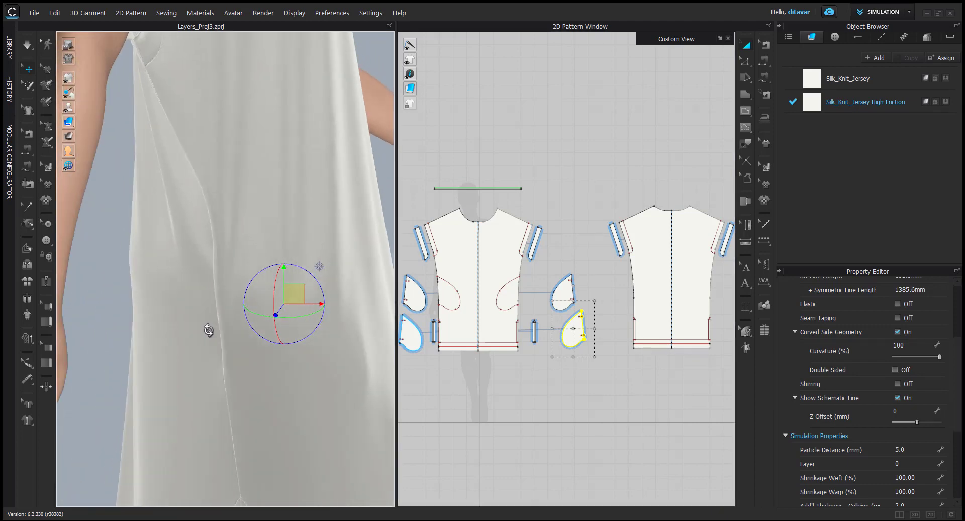
pyautogui.scroll(-4, 131, 328)
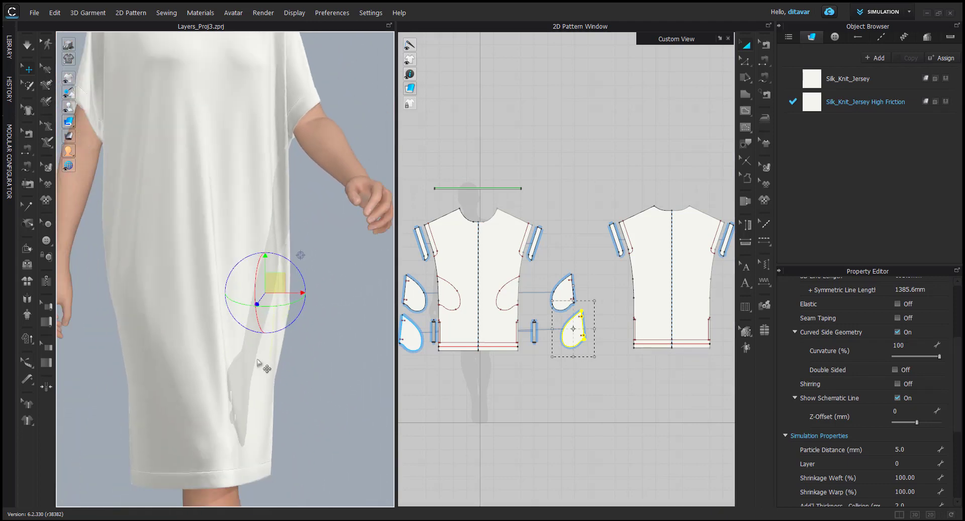
pyautogui.moveTo(264, 364); pyautogui.dragTo(235, 366, button='right')
pyautogui.scroll(-1, 236, 359)
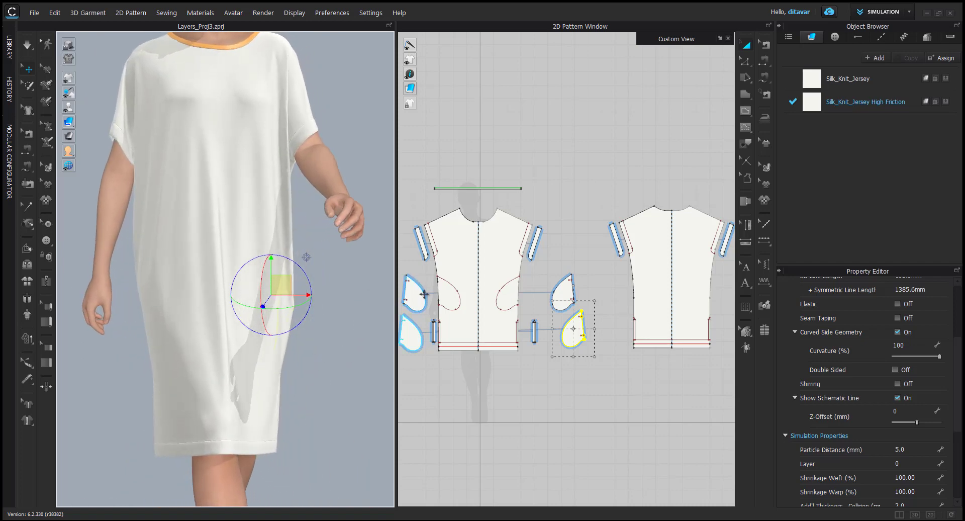
pyautogui.moveTo(366, 356); pyautogui.dragTo(287, 384, button='right')
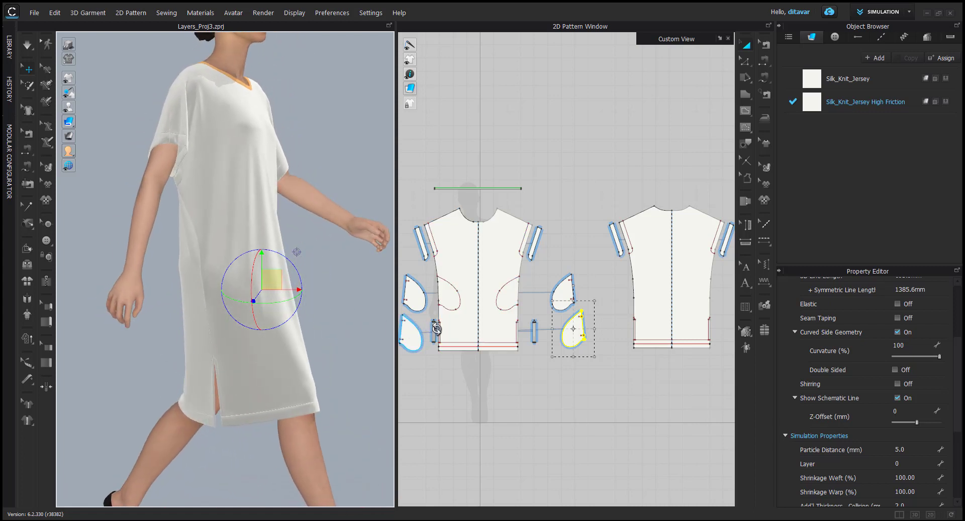
# Step: Hide the dress front to inspect the pocket bags inside, show it again and return to the front view
pyautogui.click(184, 360)
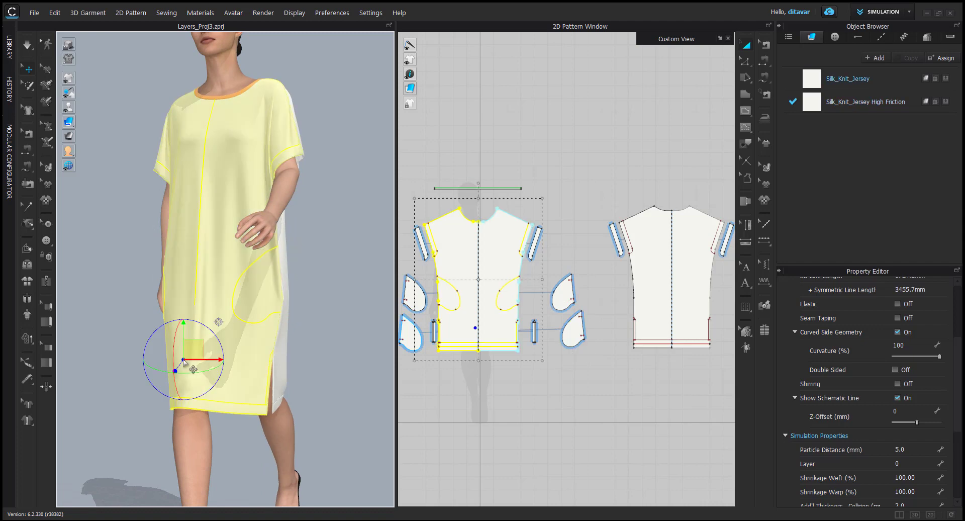
pyautogui.hotkey('shift', 'q')
pyautogui.moveTo(293, 346); pyautogui.dragTo(380, 299, button='right')
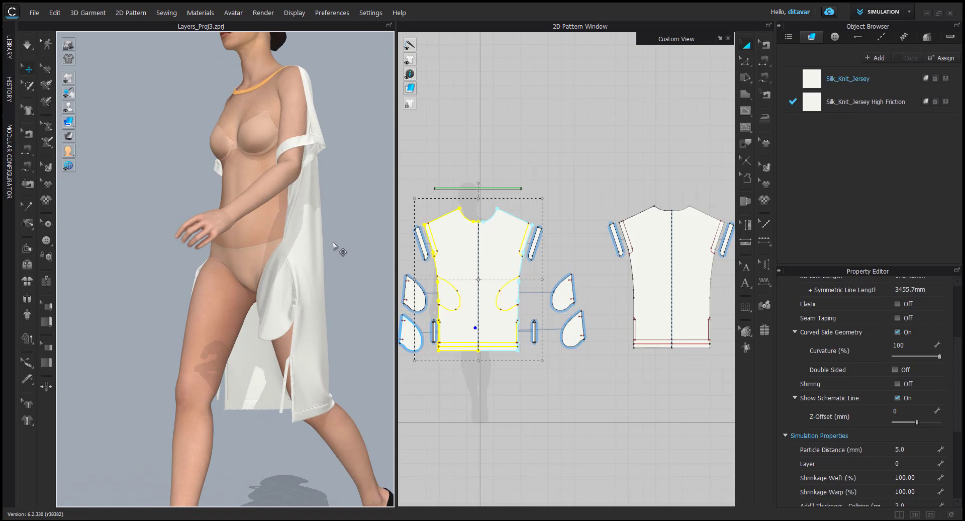
pyautogui.hotkey('shift', 'q')
pyautogui.click(361, 320)
pyautogui.press('2')
pyautogui.scroll(7, 267, 324)
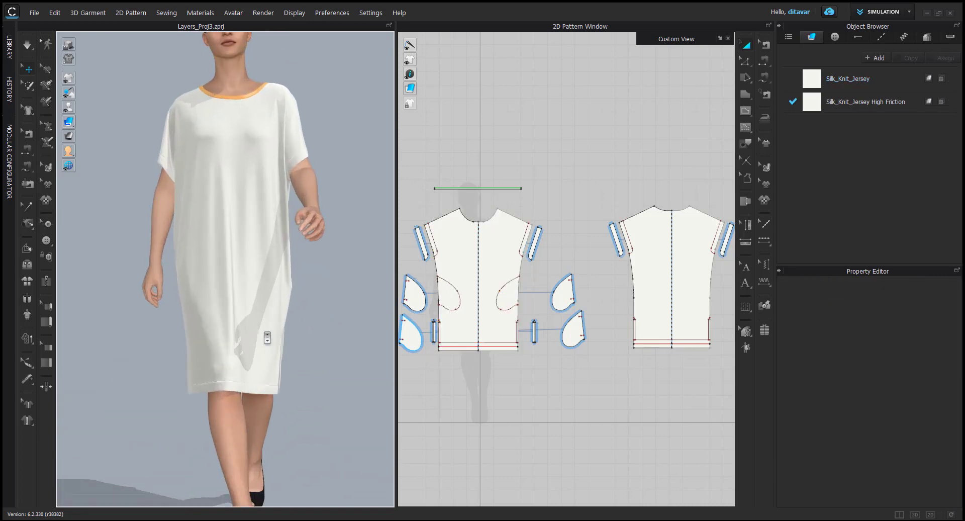
# Step: Select the dress front and the adjacent pocket pieces, and examine the pocket and side seam from several angles
pyautogui.scroll(4, 267, 338)
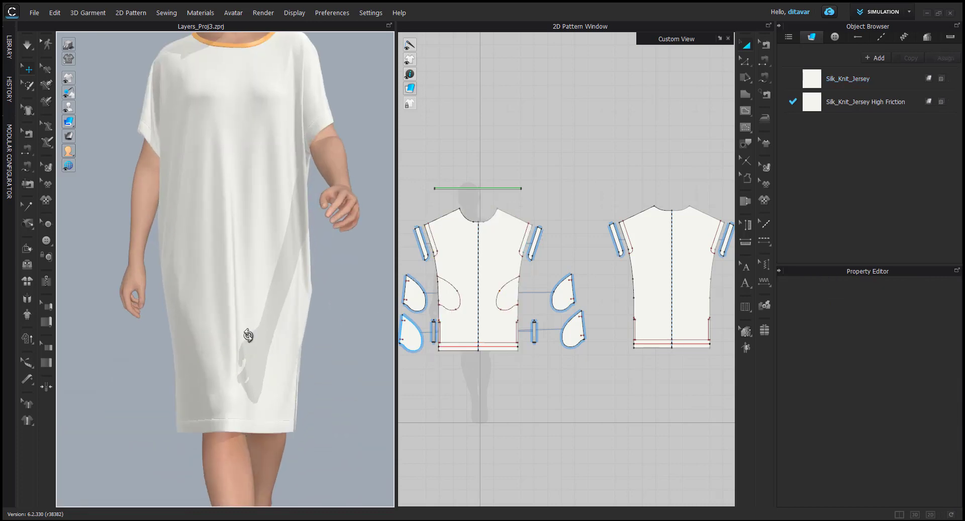
pyautogui.moveTo(243, 333); pyautogui.dragTo(225, 339, button='right')
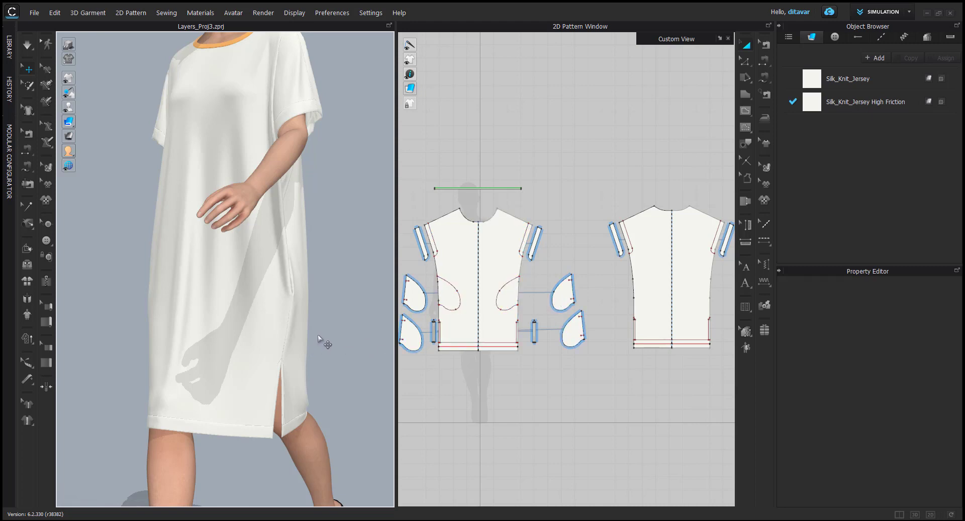
pyautogui.moveTo(314, 330); pyautogui.dragTo(271, 329, button='right')
pyautogui.click(258, 330)
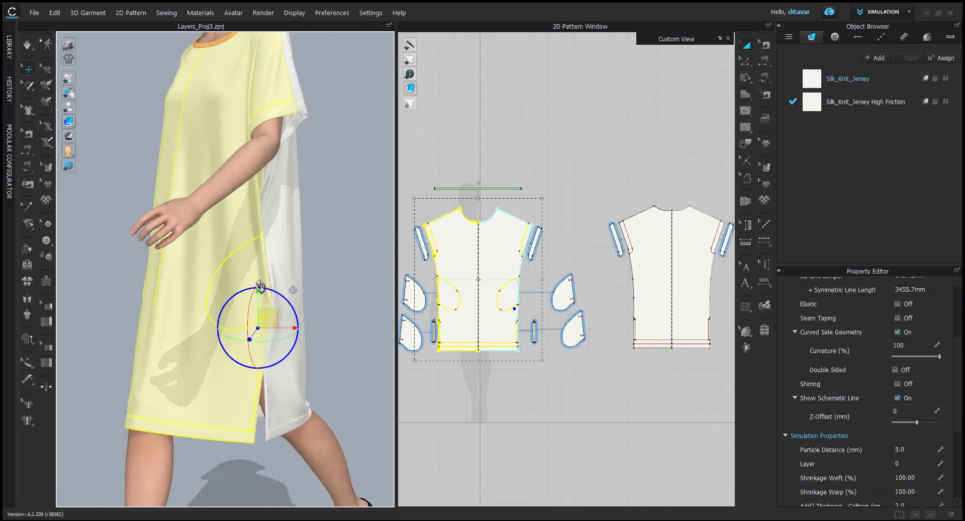
pyautogui.click(561, 299)
pyautogui.click(572, 329)
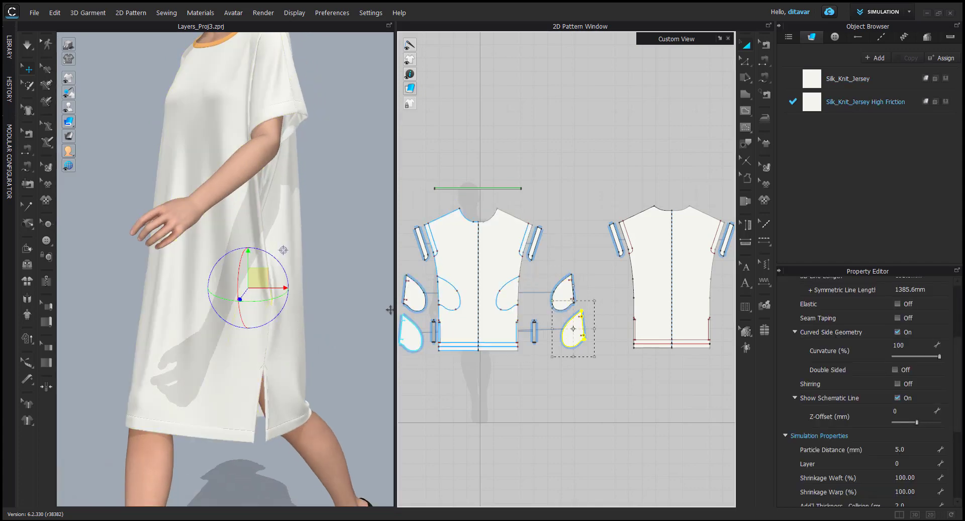
pyautogui.moveTo(342, 307); pyautogui.dragTo(251, 301, button='right')
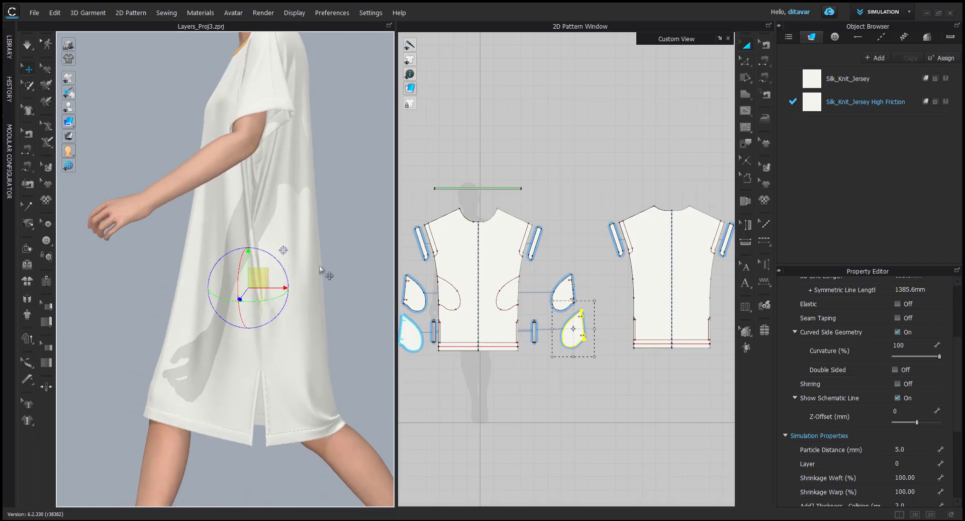
pyautogui.moveTo(257, 318); pyautogui.dragTo(257, 229, button='right')
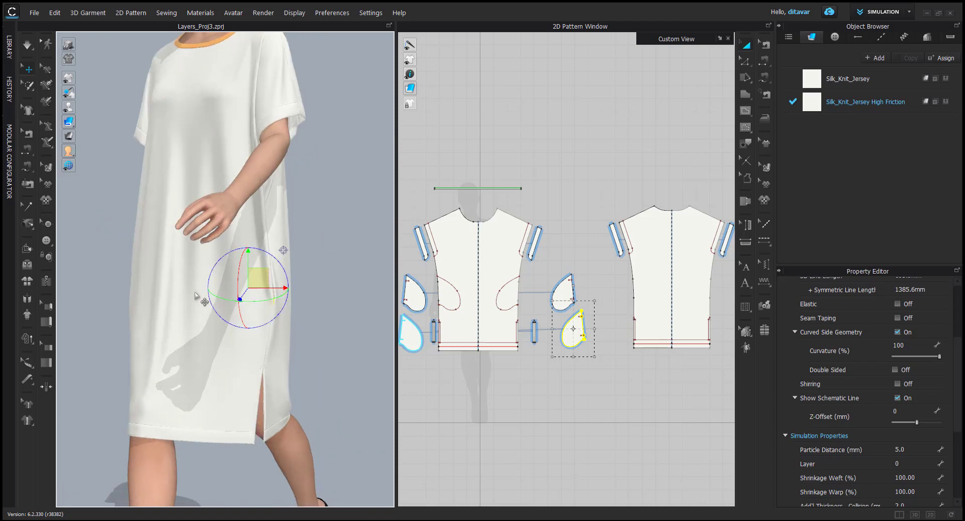
pyautogui.moveTo(202, 299); pyautogui.dragTo(225, 282, button='right')
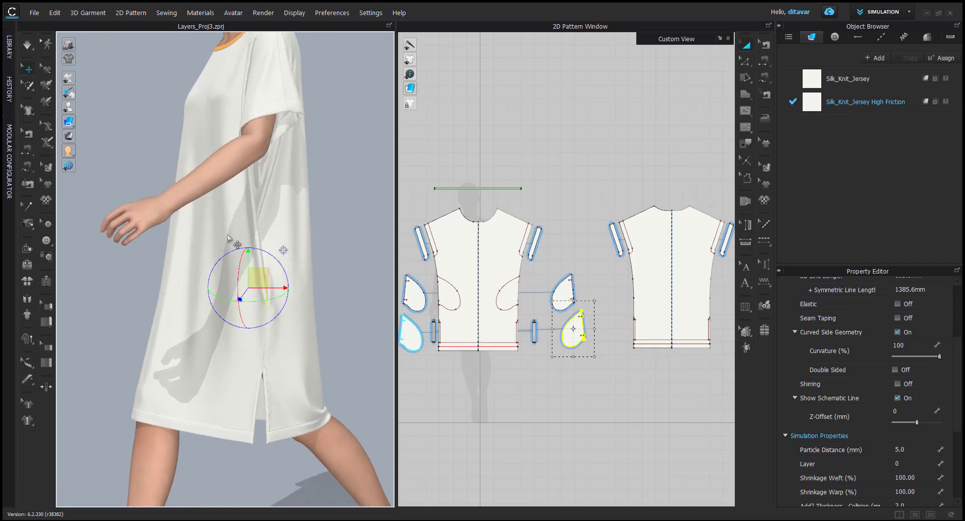
pyautogui.moveTo(287, 230); pyautogui.dragTo(241, 228, button='right')
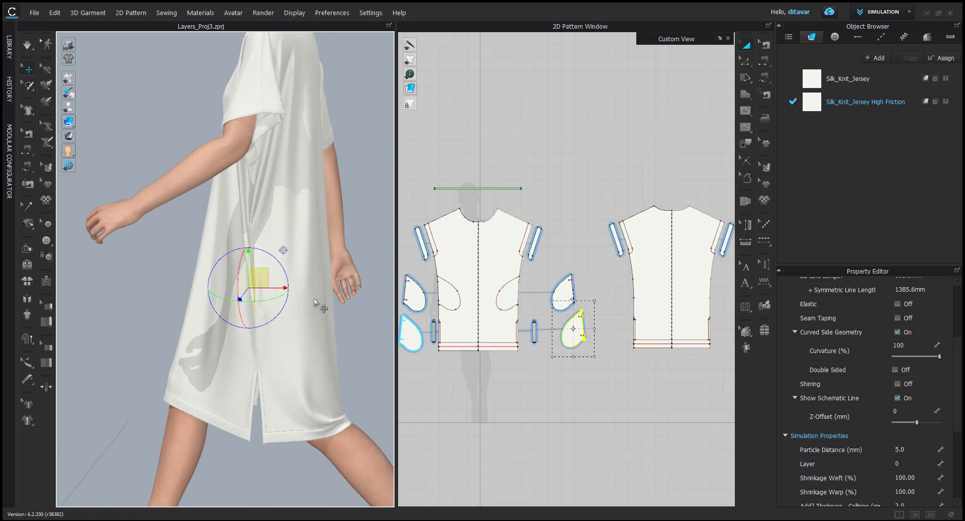
# Step: Inspect the drape on the opposite side of the dress and its overall look from the front
pyautogui.moveTo(253, 312); pyautogui.dragTo(454, 303, button='right')
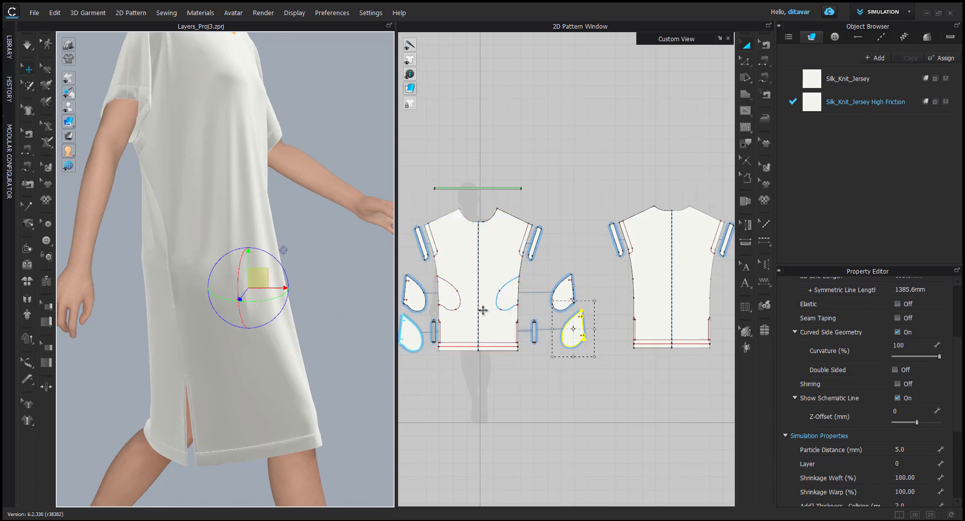
pyautogui.moveTo(312, 282); pyautogui.dragTo(230, 292, button='right')
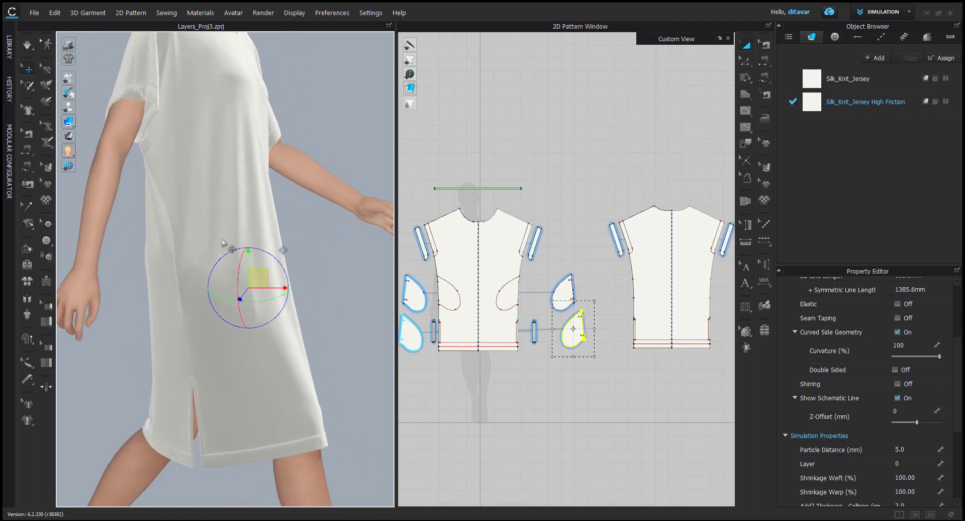
pyautogui.moveTo(178, 300); pyautogui.dragTo(169, 268, button='right')
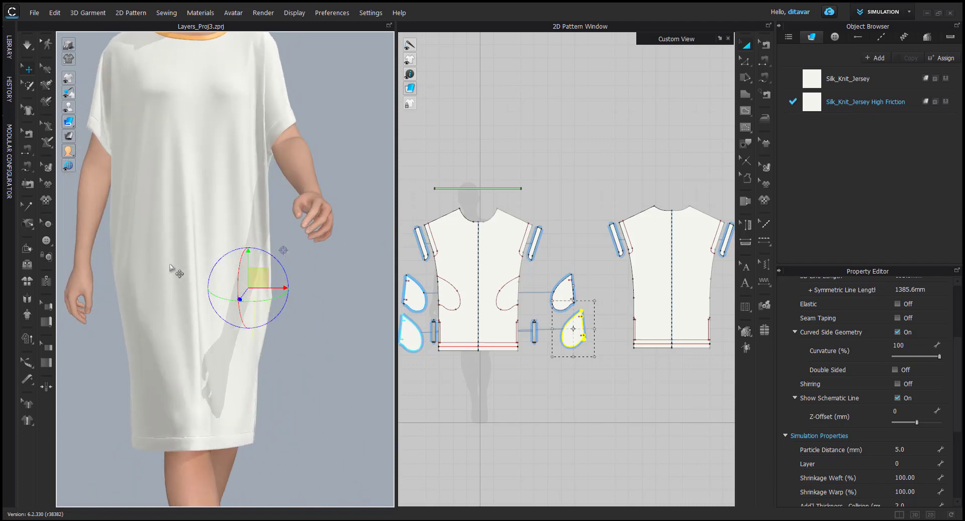
pyautogui.scroll(-2, 211, 299)
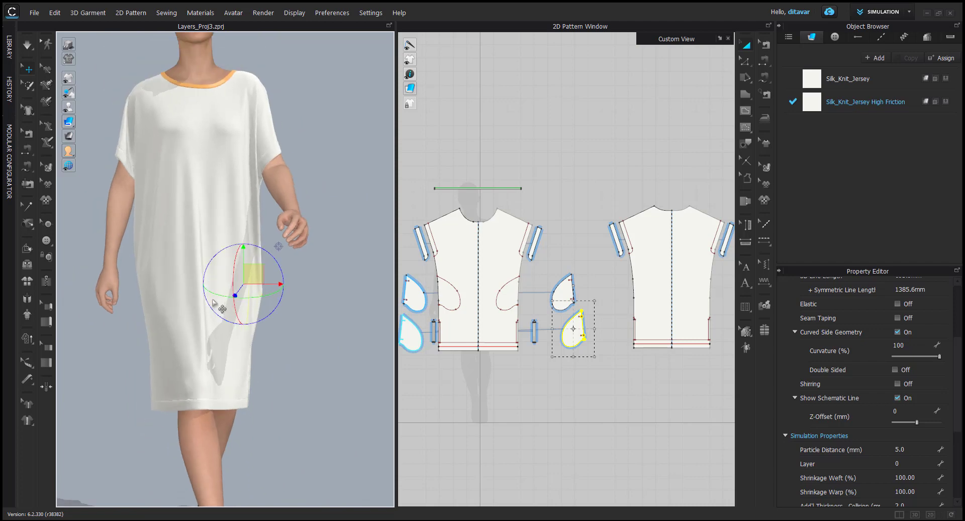
pyautogui.scroll(-1, 216, 312)
pyautogui.moveTo(200, 328); pyautogui.dragTo(204, 319, button='right')
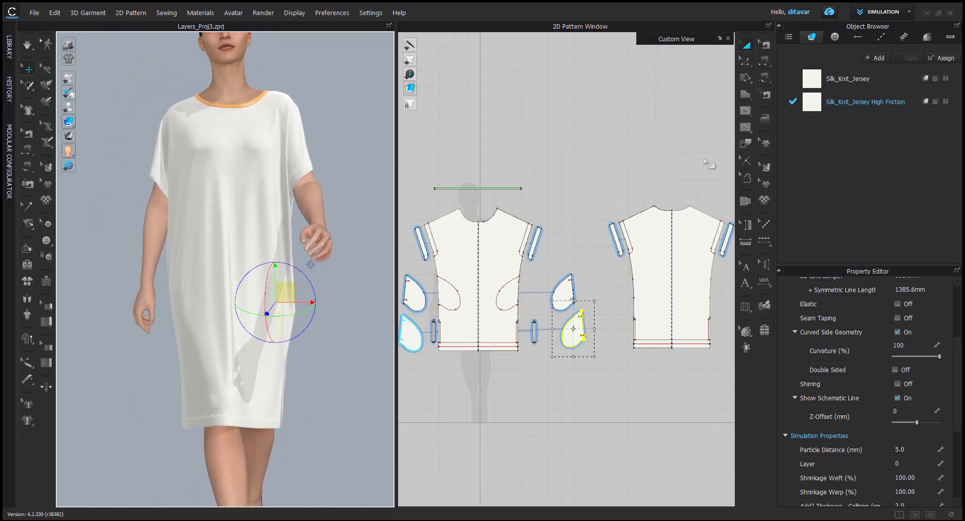
# Step: Add a new fabric and apply the Silk_Knit_Jersey physical property preset to it
pyautogui.click(849, 79)
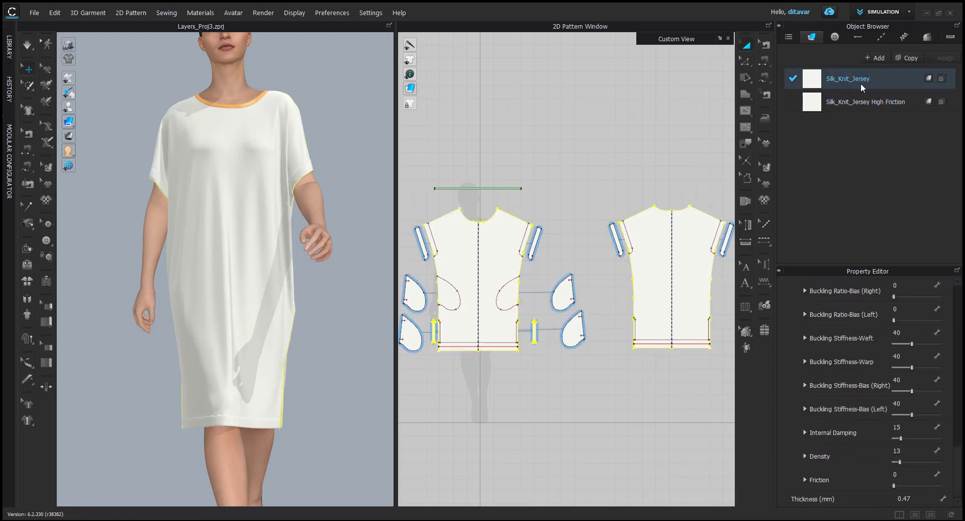
pyautogui.click(875, 57)
pyautogui.scroll(5, 874, 330)
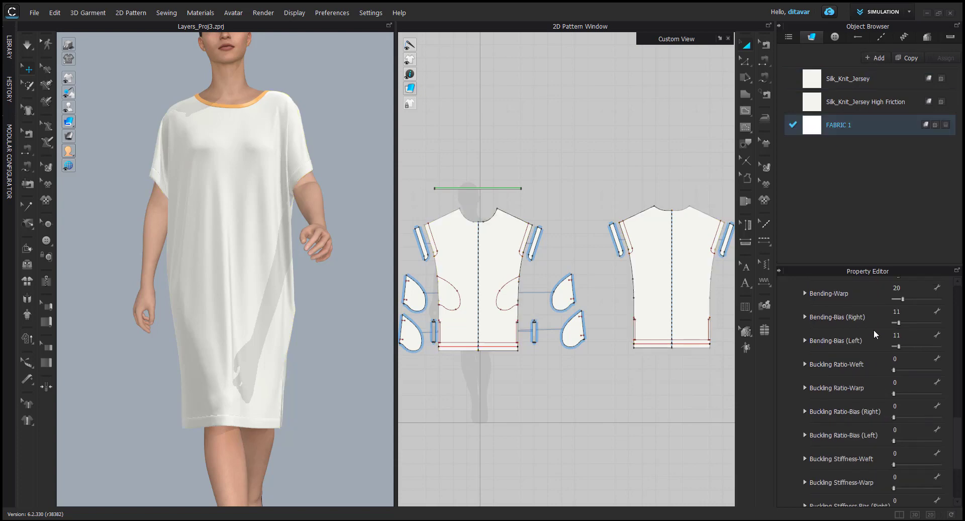
pyautogui.click(864, 322)
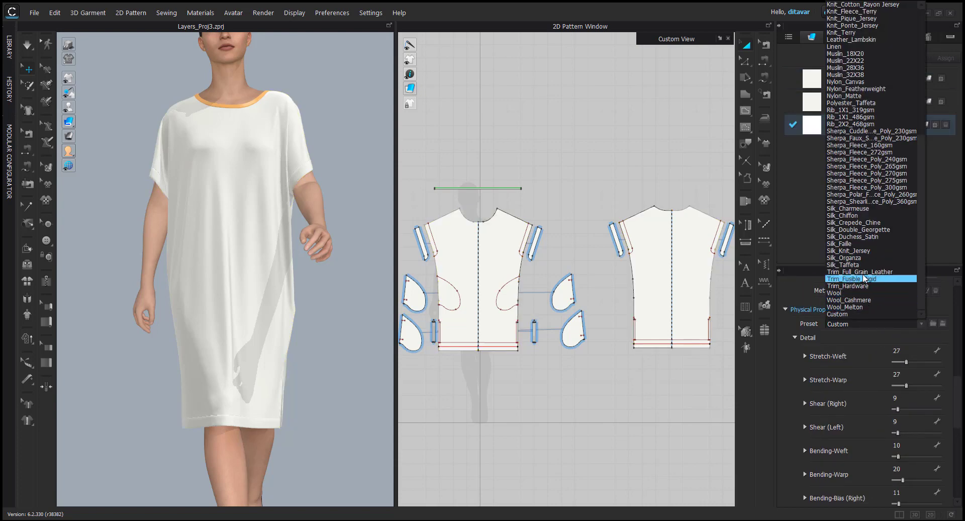
pyautogui.click(861, 257)
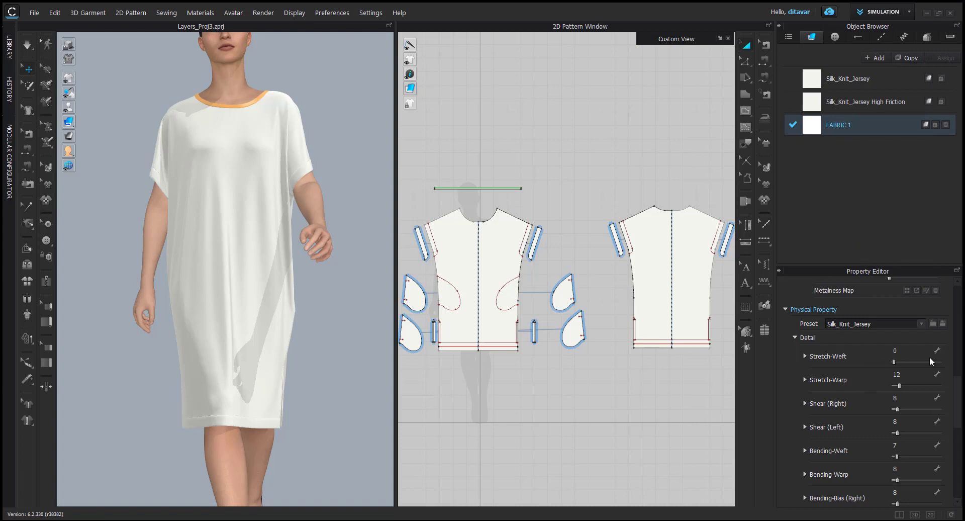
# Step: Enlarge the property area and review the new fabric's stretch, shear, bending, buckling, friction and thickness values
pyautogui.scroll(-1, 914, 375)
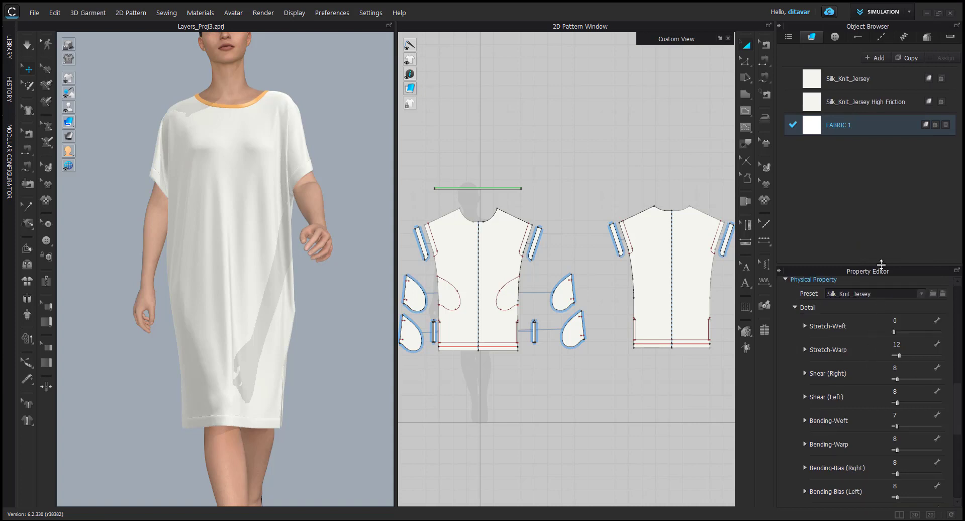
pyautogui.moveTo(882, 272); pyautogui.dragTo(882, 212)
pyautogui.scroll(-5, 892, 380)
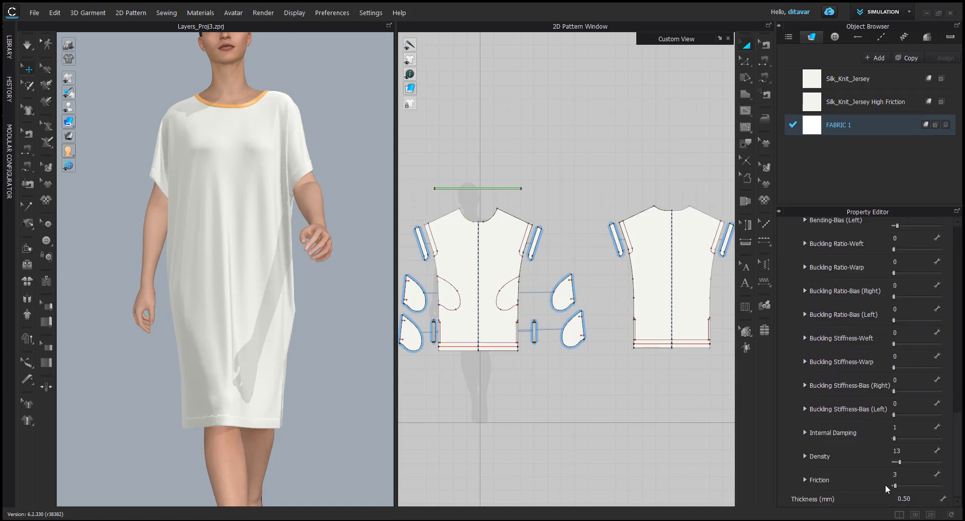
pyautogui.scroll(8, 874, 484)
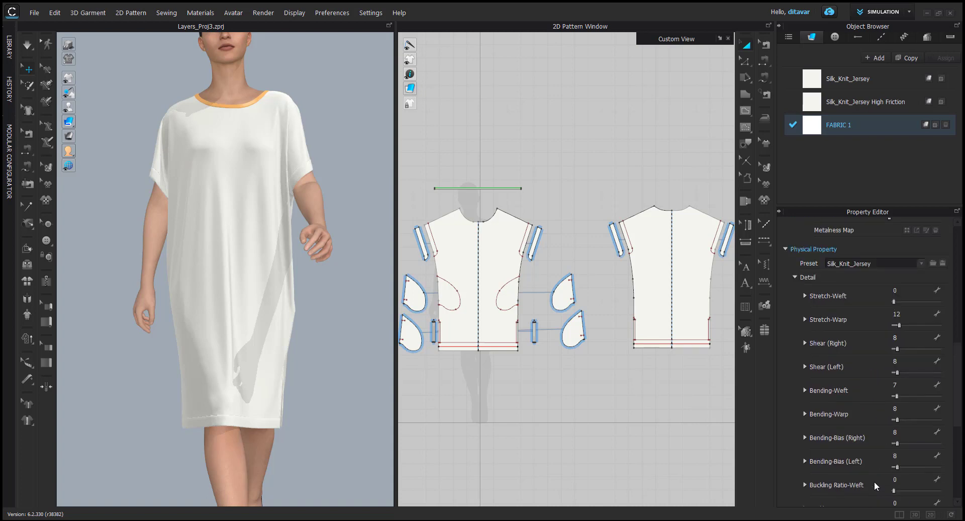
pyautogui.scroll(-2, 875, 483)
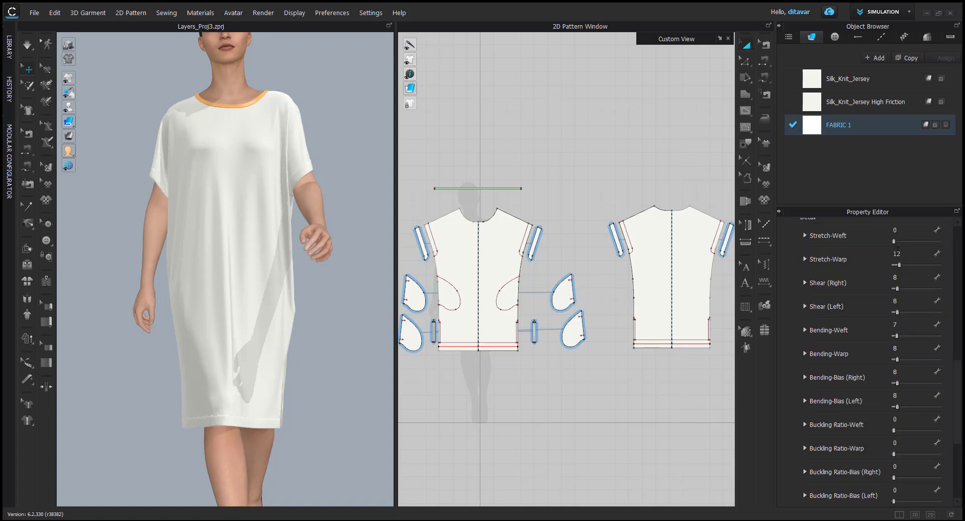
pyautogui.click(911, 228)
pyautogui.click(906, 300)
pyautogui.click(907, 254)
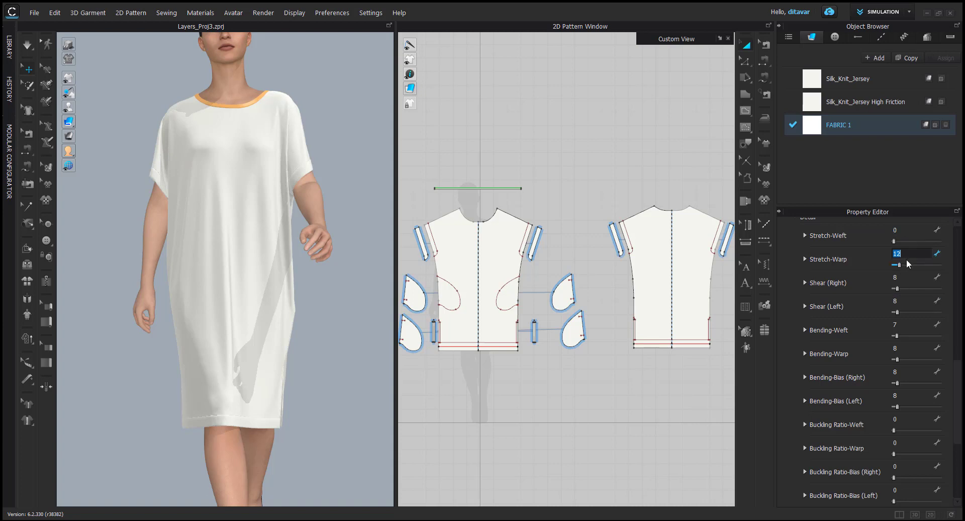
# Step: Set the Stretch-Weft of the existing Silk_Knit_Jersey fabric to 5
pyautogui.click(855, 78)
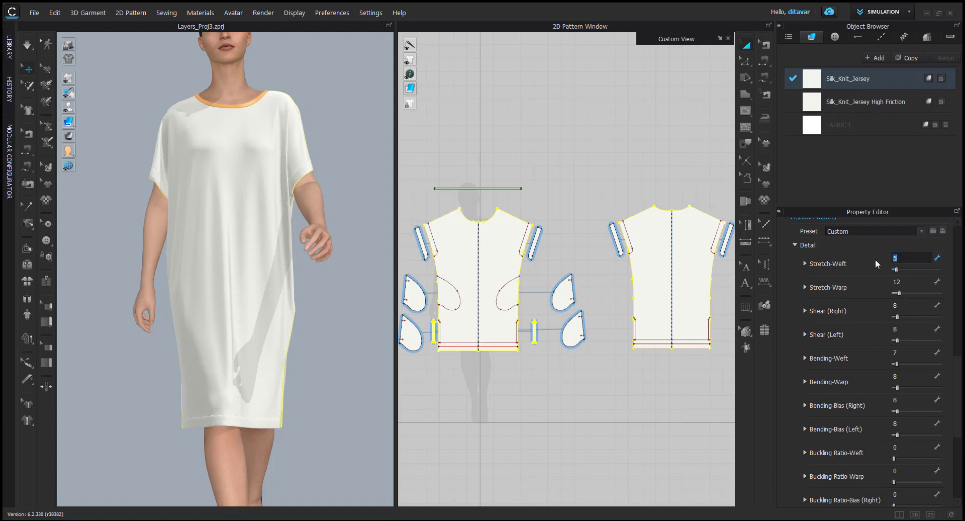
pyautogui.click(911, 253)
pyautogui.hotkey('ctrl', 'a')
pyautogui.write('5')
pyautogui.hotkey('ctrl', 'a')
pyautogui.press('Return')
pyautogui.click(908, 258)
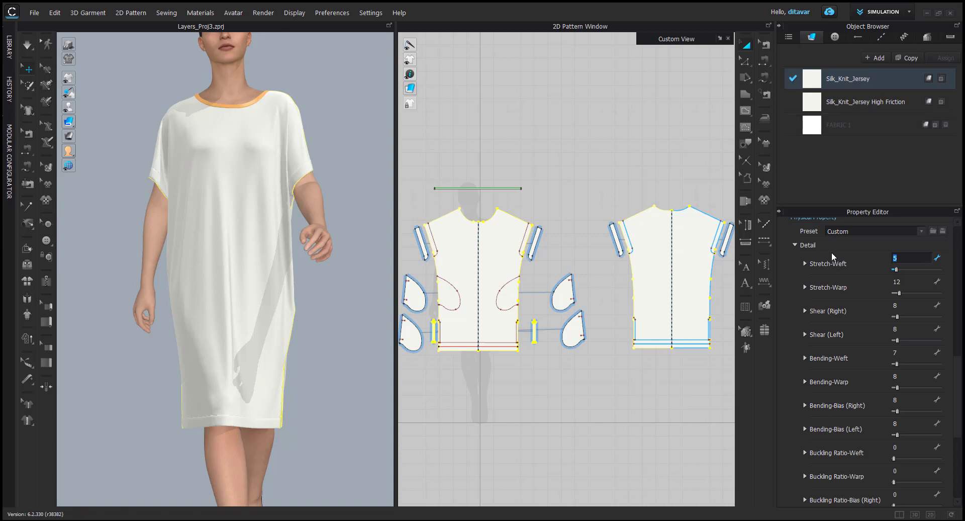
# Step: Compare the buckling, damping and friction values of FABRIC 1 and Silk_Knit_Jersey, including all four Buckling Stiffness settings
pyautogui.click(845, 98)
pyautogui.click(846, 124)
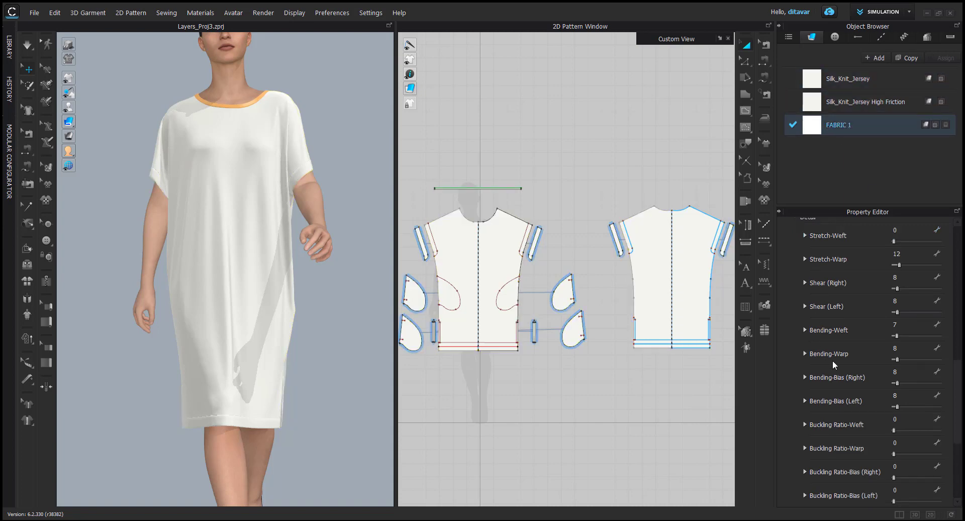
pyautogui.scroll(-3, 833, 360)
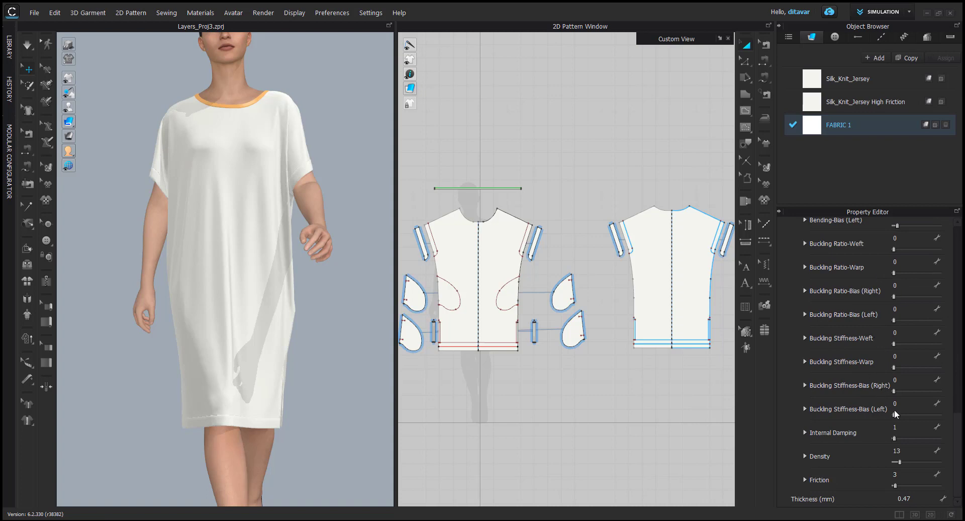
pyautogui.click(851, 78)
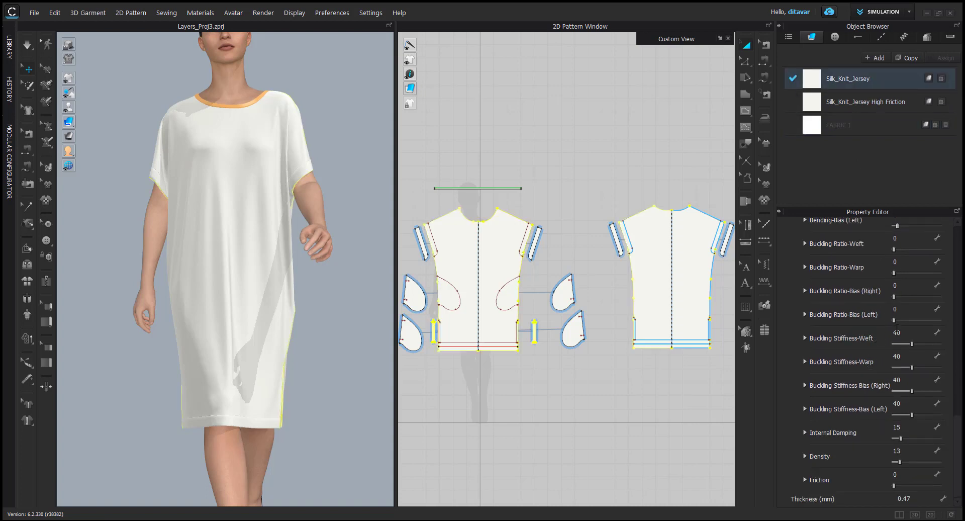
pyautogui.click(899, 332)
pyautogui.press('Tab')
pyautogui.press('Tab')
pyautogui.press('Tab')
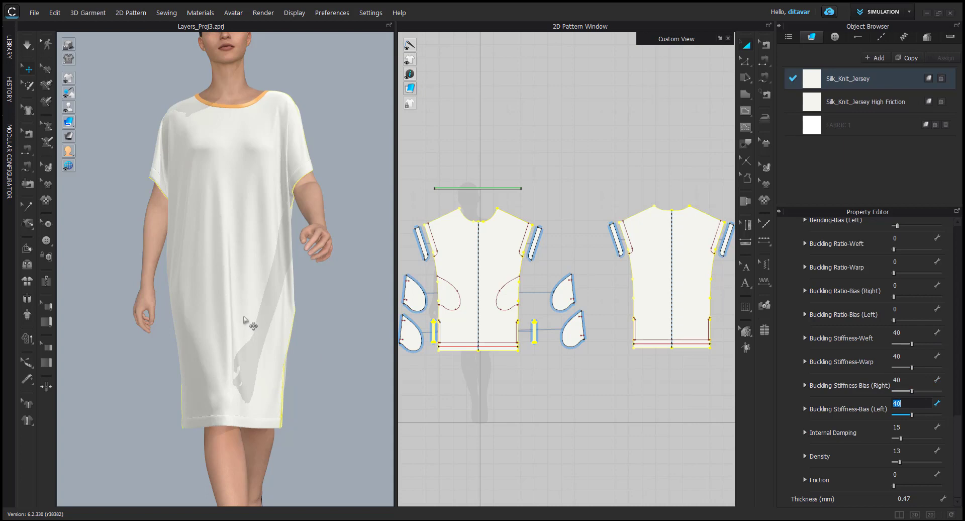
# Step: Inspect the drape of the dress from the front and the side
pyautogui.moveTo(225, 253); pyautogui.dragTo(210, 221, button='right')
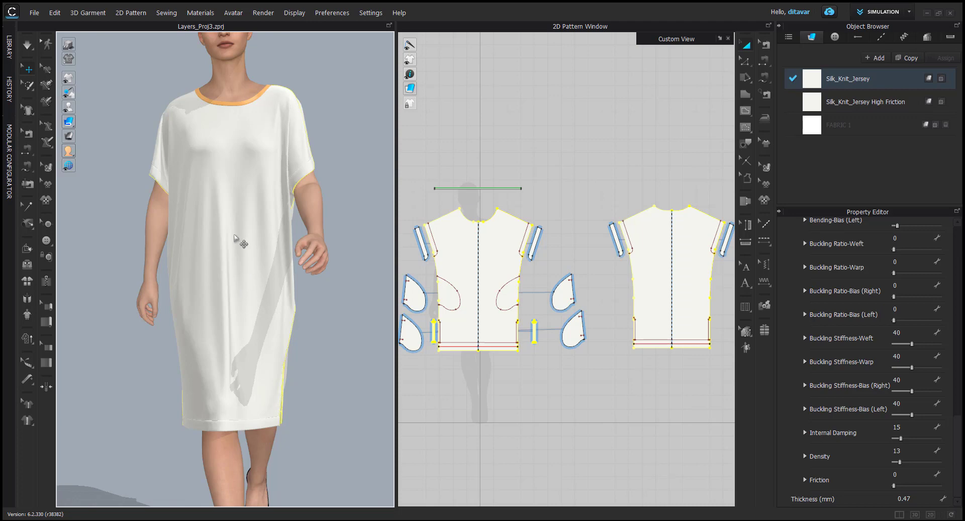
pyautogui.moveTo(216, 350); pyautogui.dragTo(226, 274, button='right')
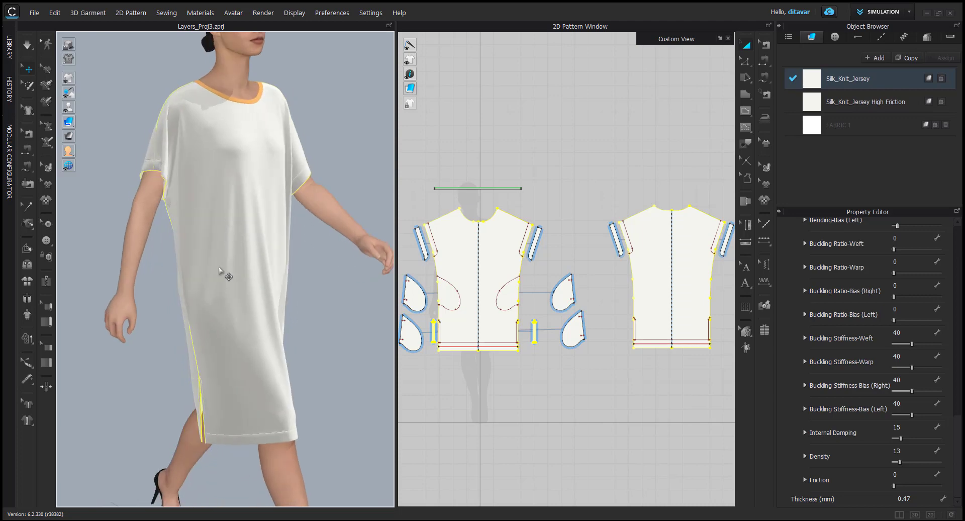
pyautogui.moveTo(257, 343); pyautogui.dragTo(177, 320, button='right')
pyautogui.moveTo(236, 311); pyautogui.dragTo(244, 313, button='right')
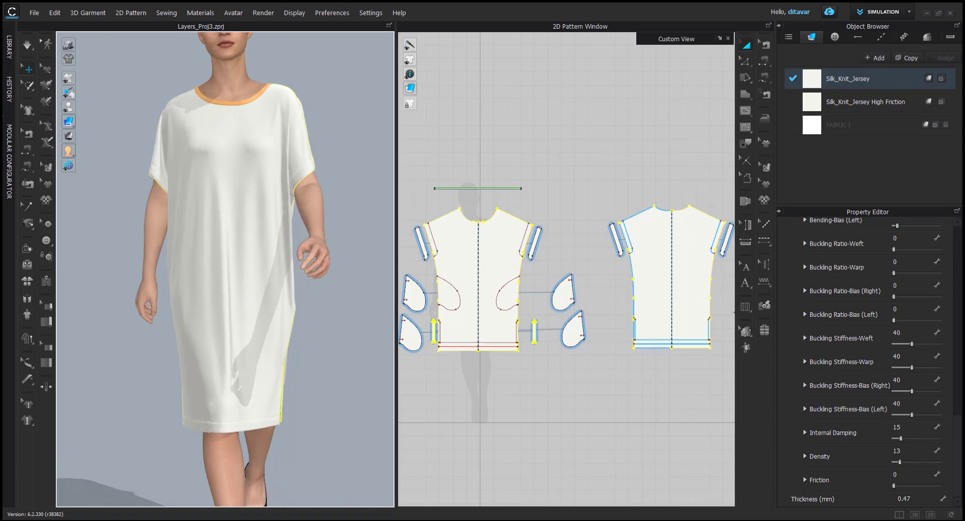
# Step: Review the weft, warp and bias Buckling Stiffness of Silk_Knit_Jersey against the folds at the front of the dress
pyautogui.click(905, 330)
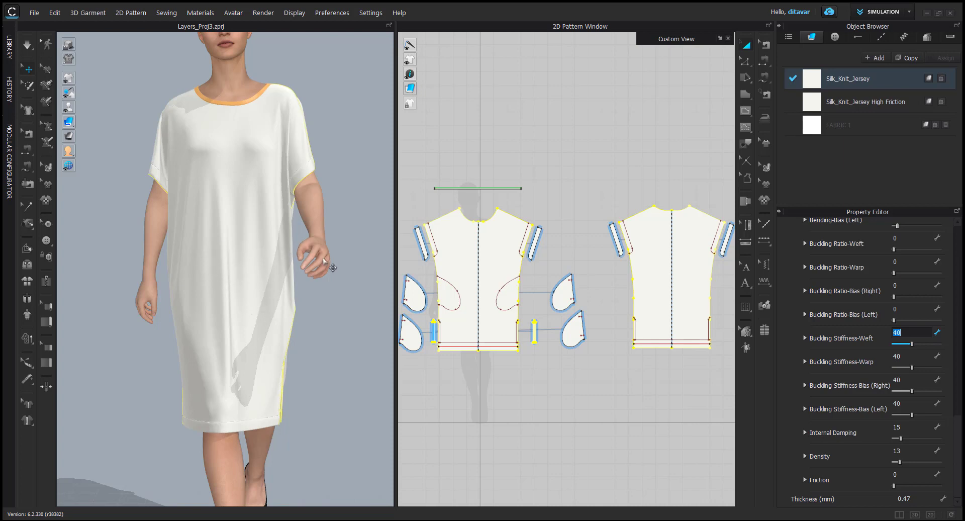
pyautogui.click(910, 346)
pyautogui.click(222, 273)
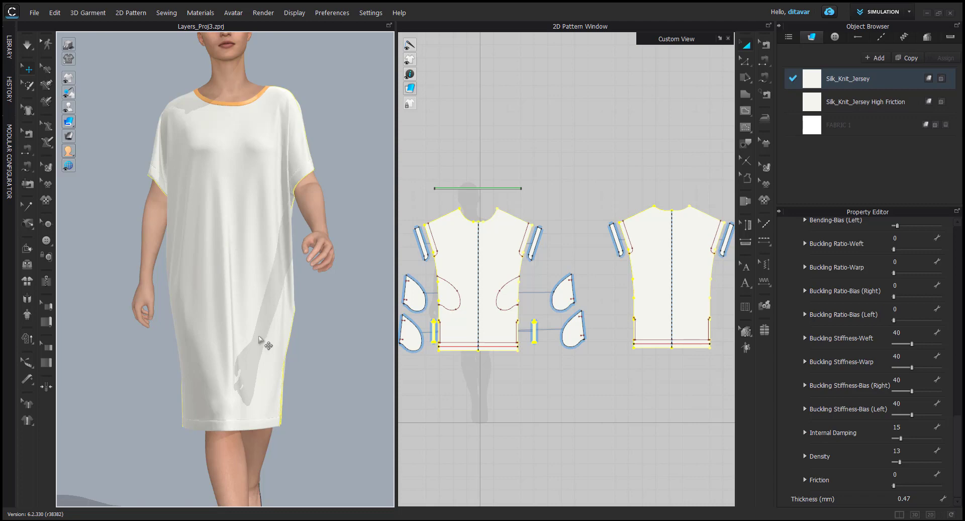
pyautogui.click(907, 332)
pyautogui.click(904, 354)
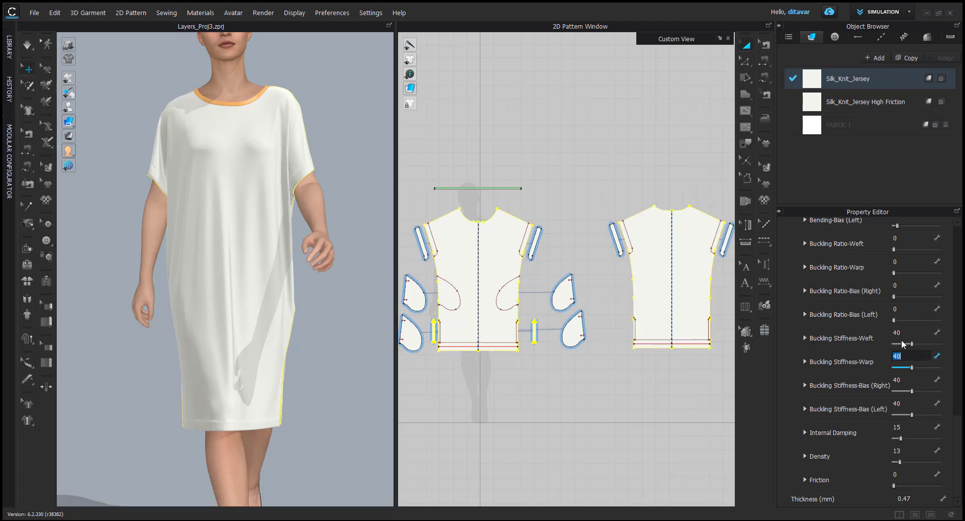
pyautogui.click(901, 379)
pyautogui.click(900, 403)
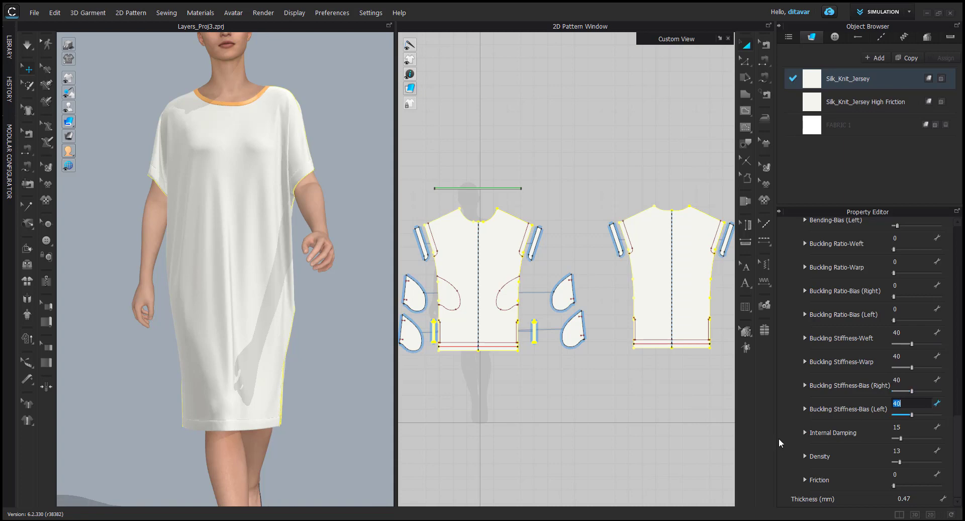
# Step: Compare the Internal Damping and Friction of FABRIC 1 with those of Silk_Knit_Jersey
pyautogui.click(822, 132)
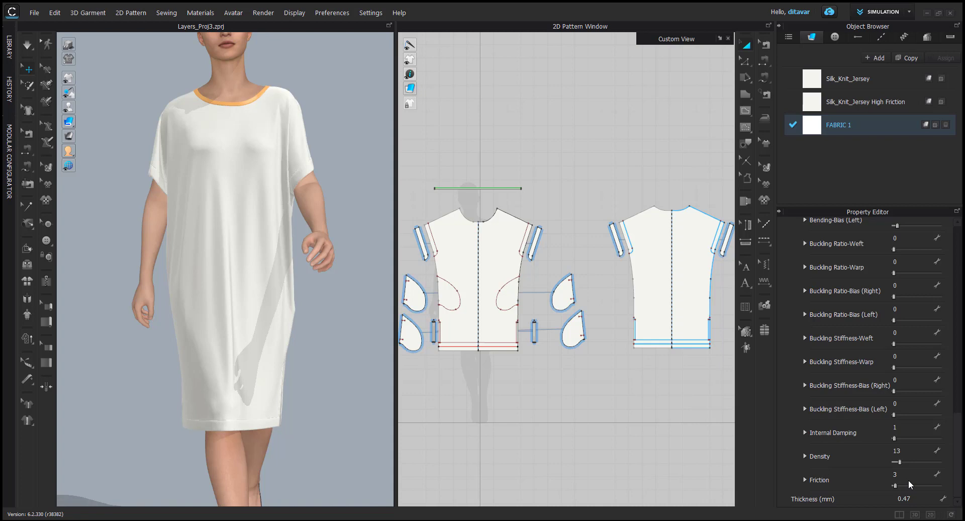
pyautogui.moveTo(349, 248); pyautogui.dragTo(338, 250)
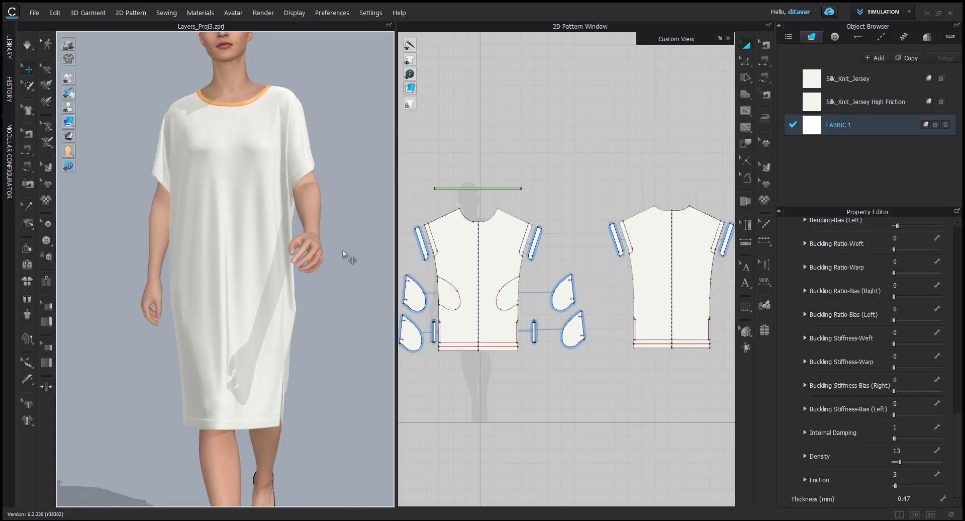
pyautogui.click(823, 75)
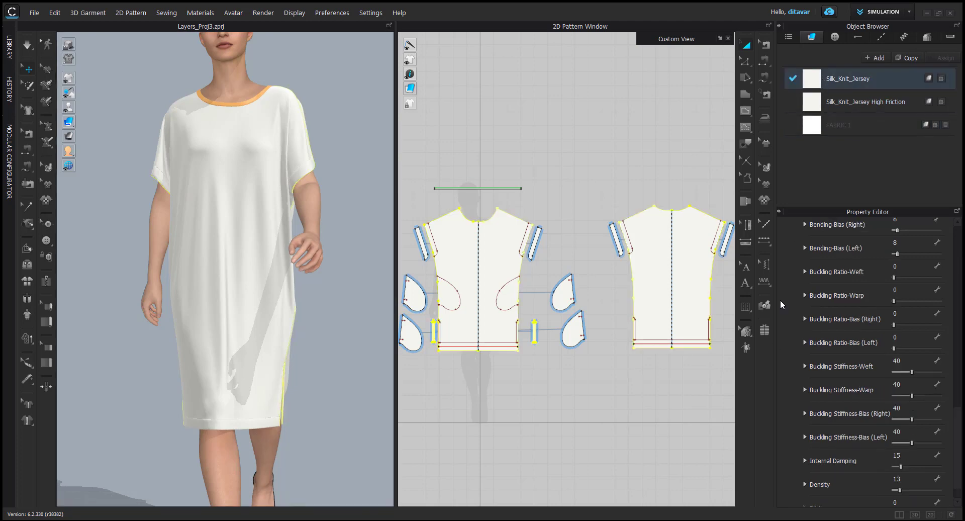
pyautogui.scroll(-1, 825, 482)
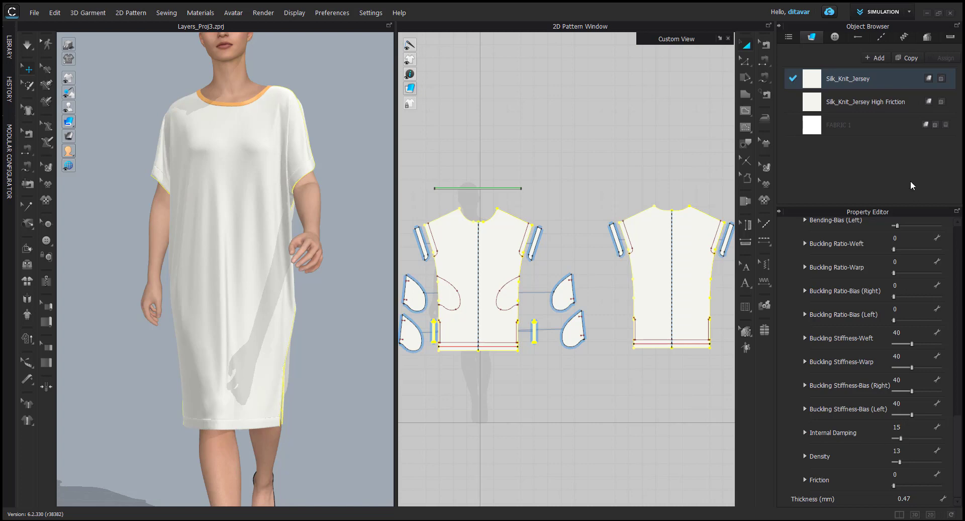
pyautogui.click(849, 126)
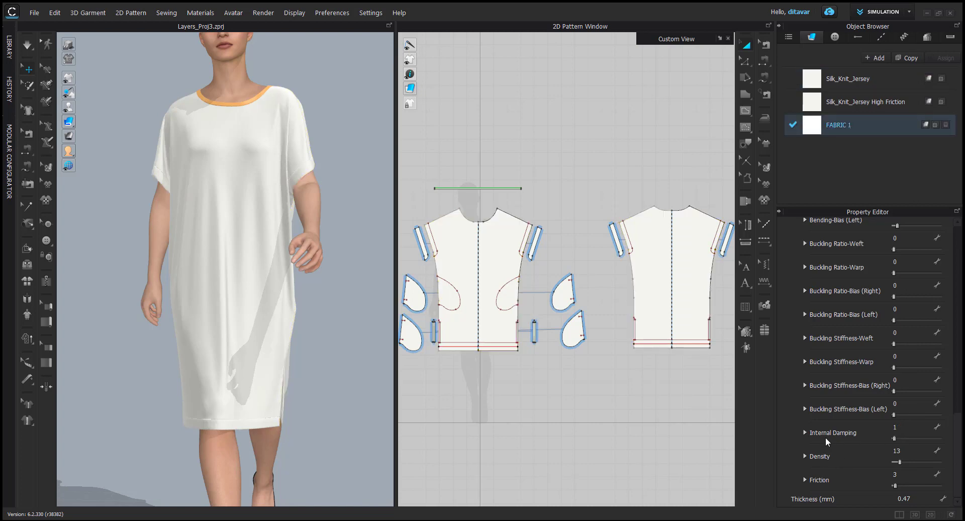
pyautogui.click(910, 430)
pyautogui.click(849, 78)
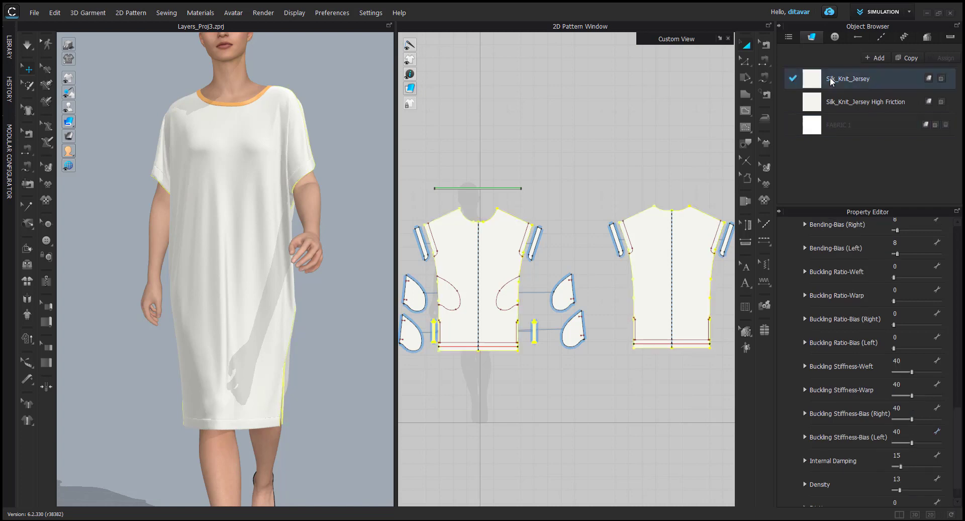
pyautogui.scroll(-1, 836, 410)
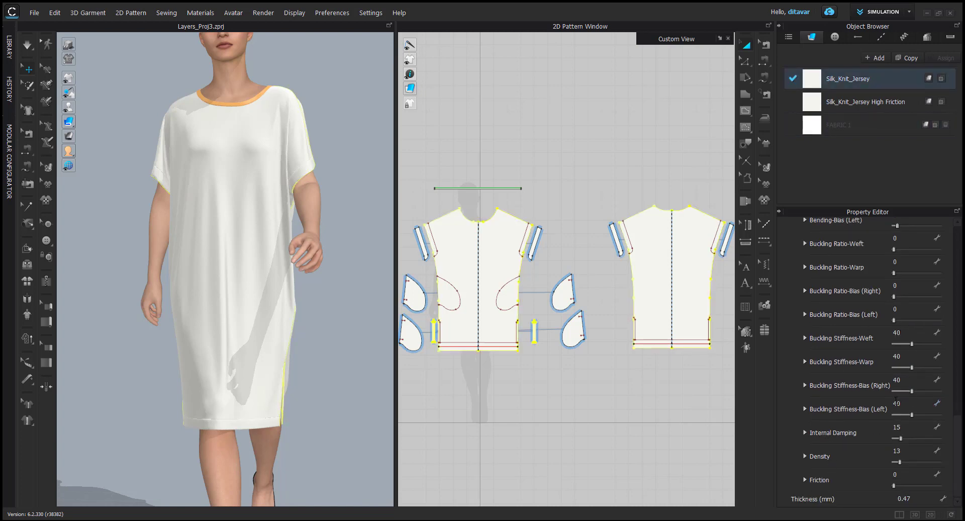
# Step: Examine the Internal Damping of Silk_Knit_Jersey alongside the drape of the lower dress, and return to the start of its physical properties
pyautogui.moveTo(257, 427); pyautogui.dragTo(271, 410, button='right')
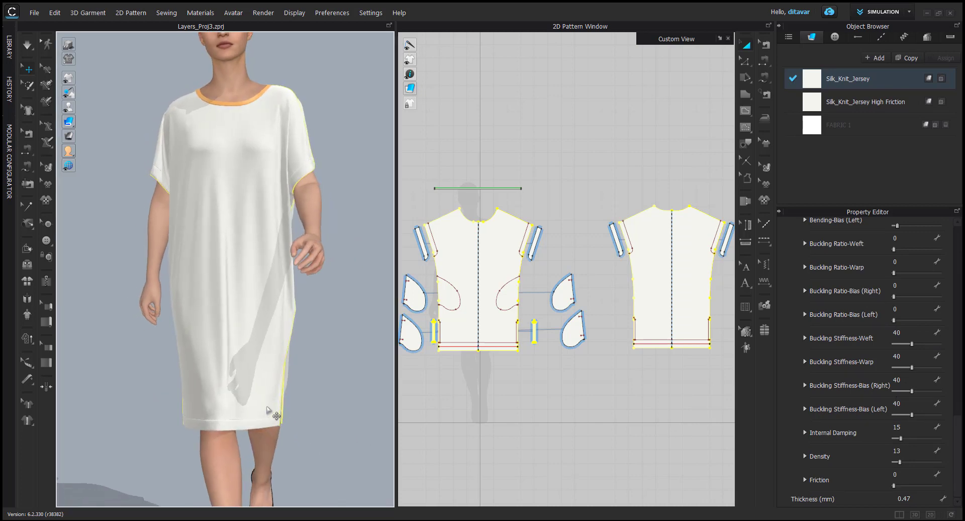
pyautogui.click(899, 428)
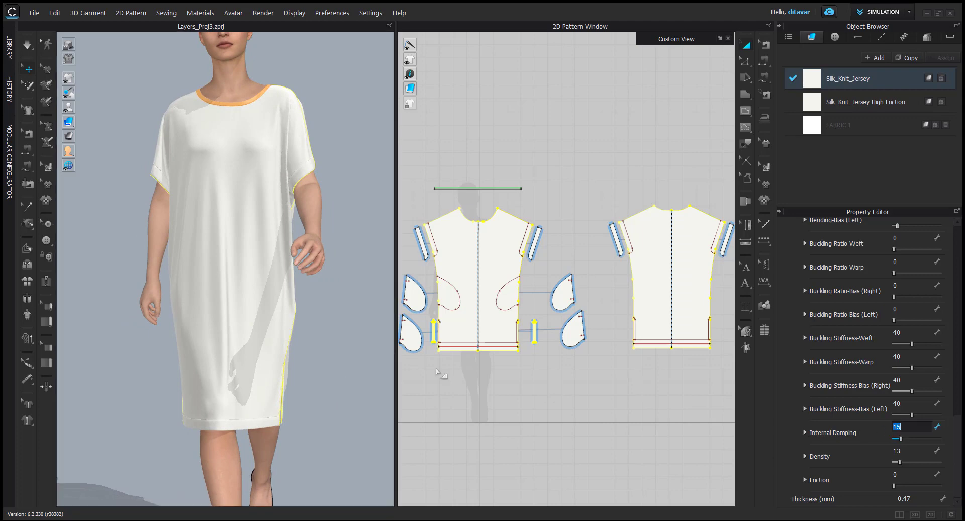
pyautogui.moveTo(215, 356); pyautogui.dragTo(222, 342, button='right')
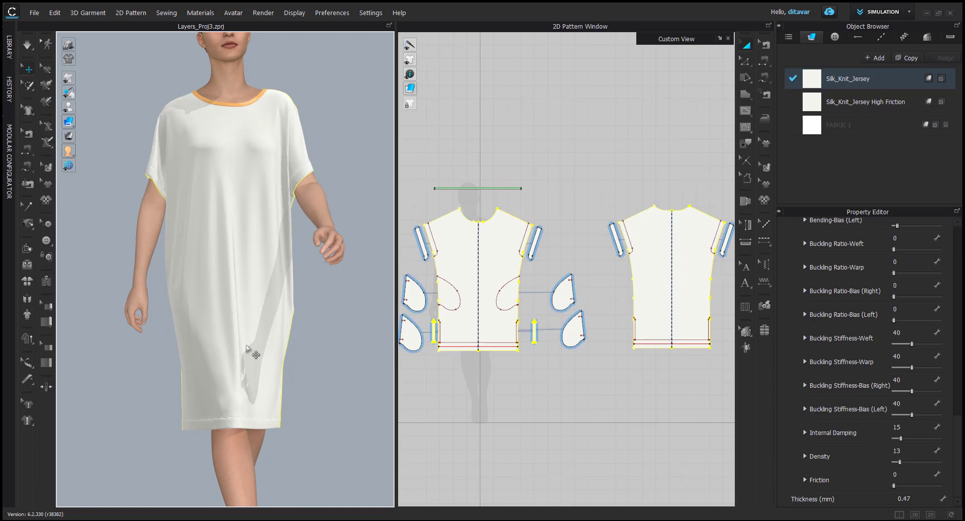
pyautogui.moveTo(274, 354)
pyautogui.mouseDown(button='right')
pyautogui.moveTo(282, 360)
pyautogui.moveTo(261, 349)
pyautogui.moveTo(283, 365)
pyautogui.mouseUp(button='right')
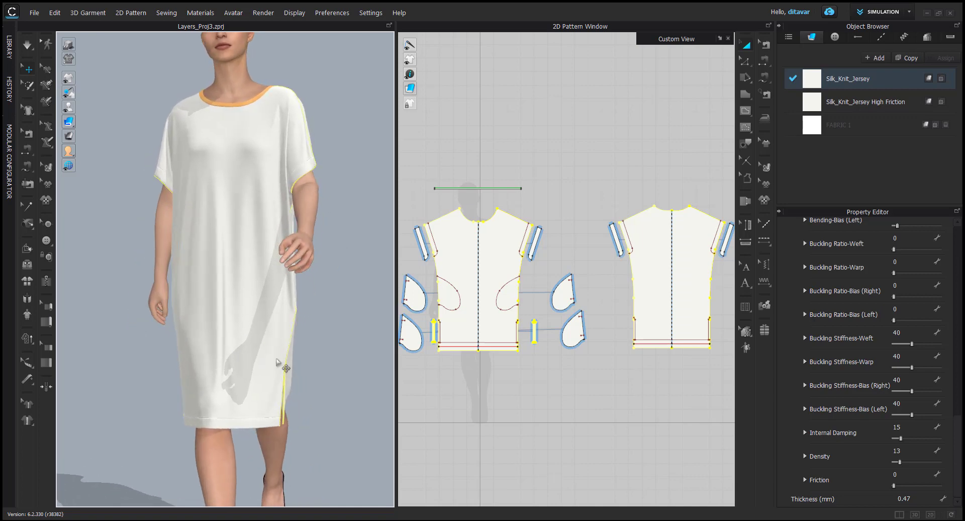
pyautogui.click(913, 426)
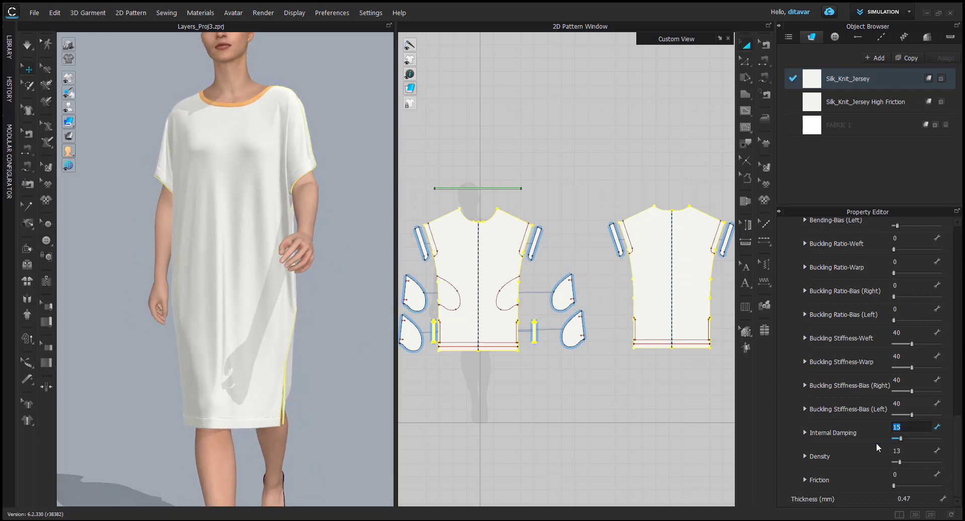
pyautogui.scroll(10, 836, 459)
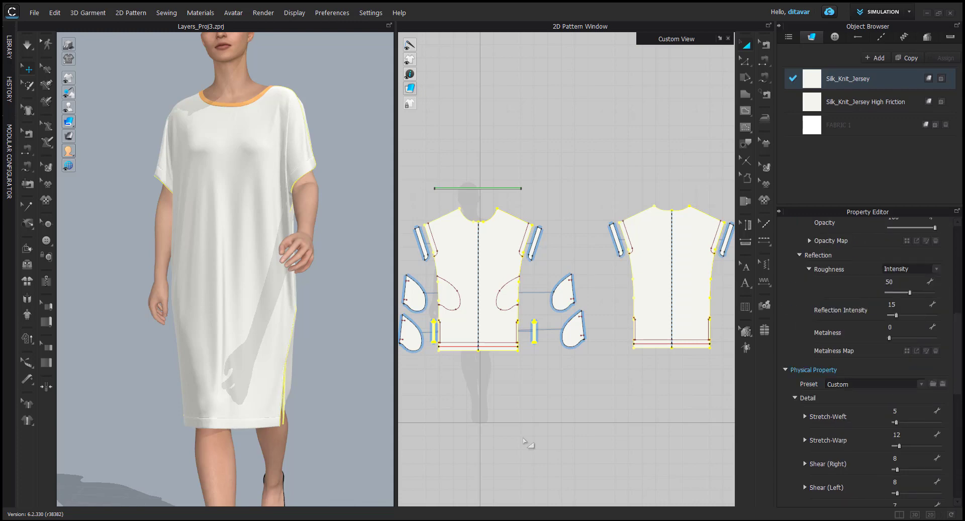
# Step: Find the pattern pieces that use Silk_Knit_Jersey High Friction and inspect the neckband piece on the dress
pyautogui.click(834, 104)
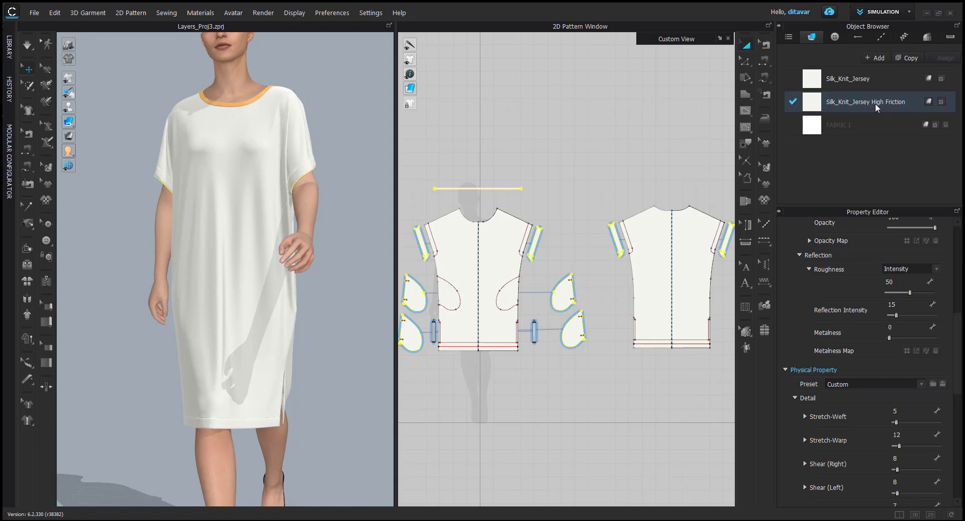
pyautogui.moveTo(488, 168); pyautogui.dragTo(516, 171, button='middle')
pyautogui.click(485, 191)
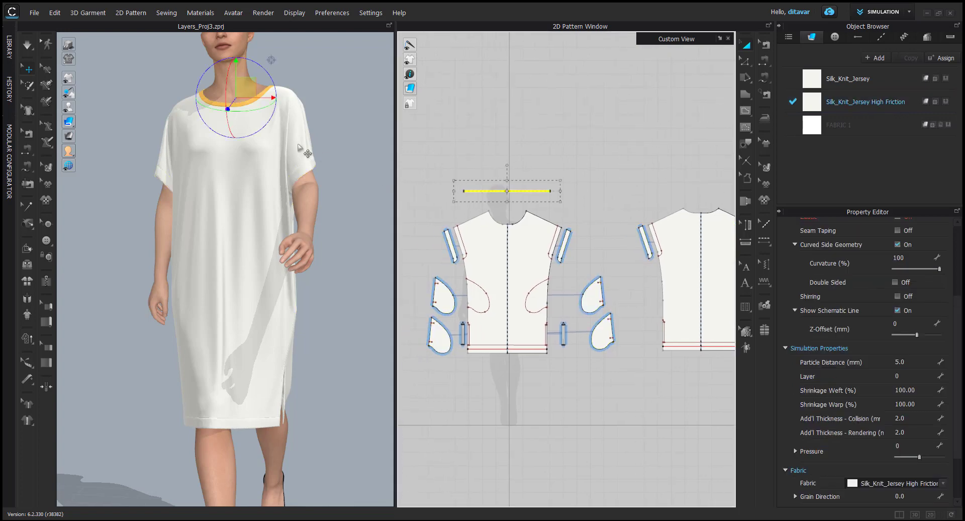
pyautogui.moveTo(297, 143); pyautogui.dragTo(315, 144, button='right')
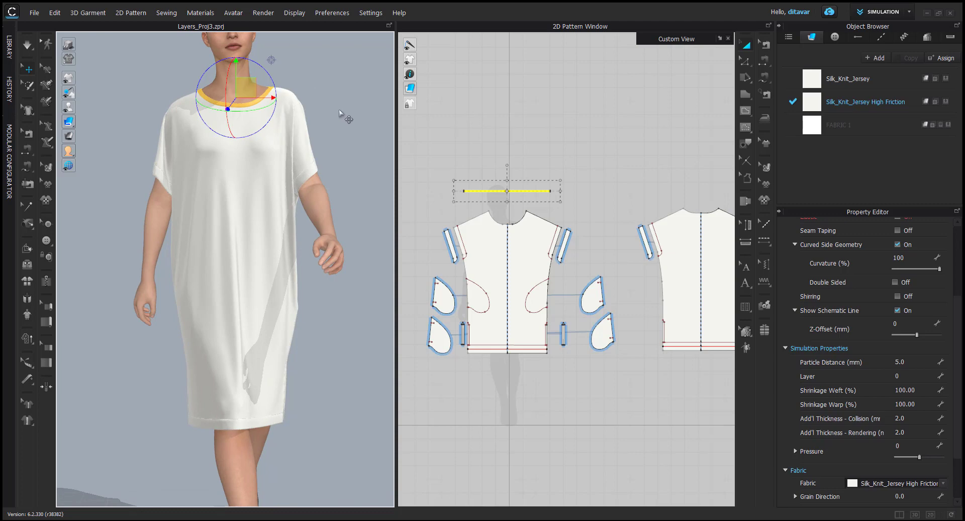
pyautogui.moveTo(339, 109); pyautogui.dragTo(327, 116, button='right')
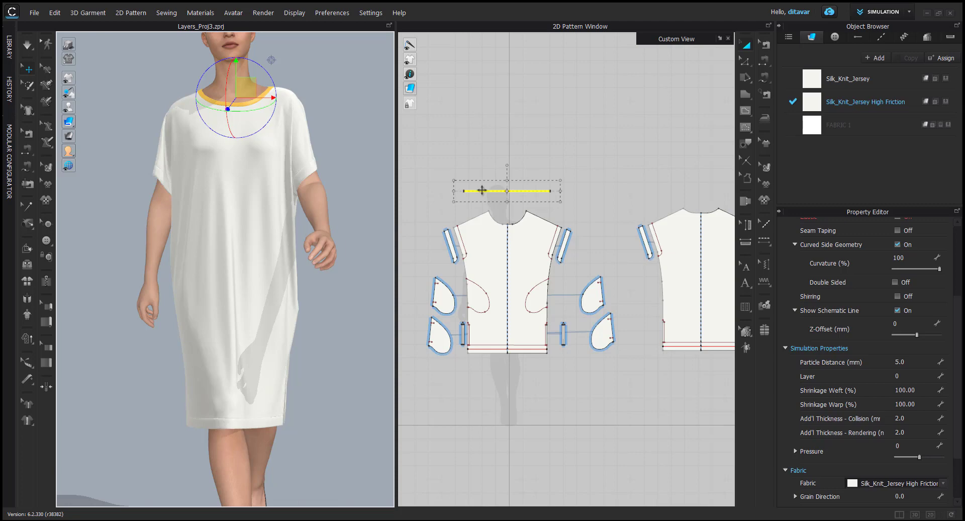
# Step: Check the neckband, sleeve bands and pocket pieces assigned to Silk_Knit_Jersey High Friction one by one
pyautogui.click(846, 102)
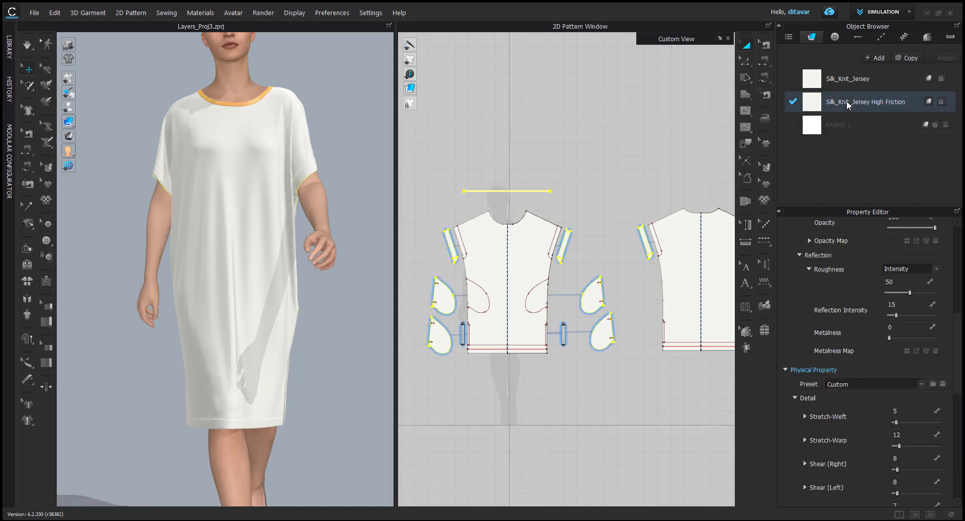
pyautogui.click(488, 190)
pyautogui.click(451, 246)
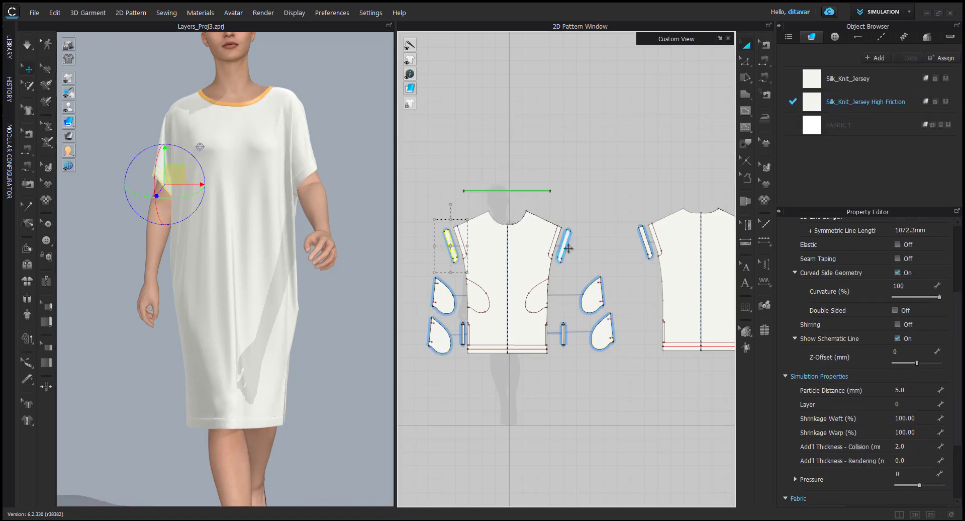
pyautogui.click(565, 245)
pyautogui.click(592, 301)
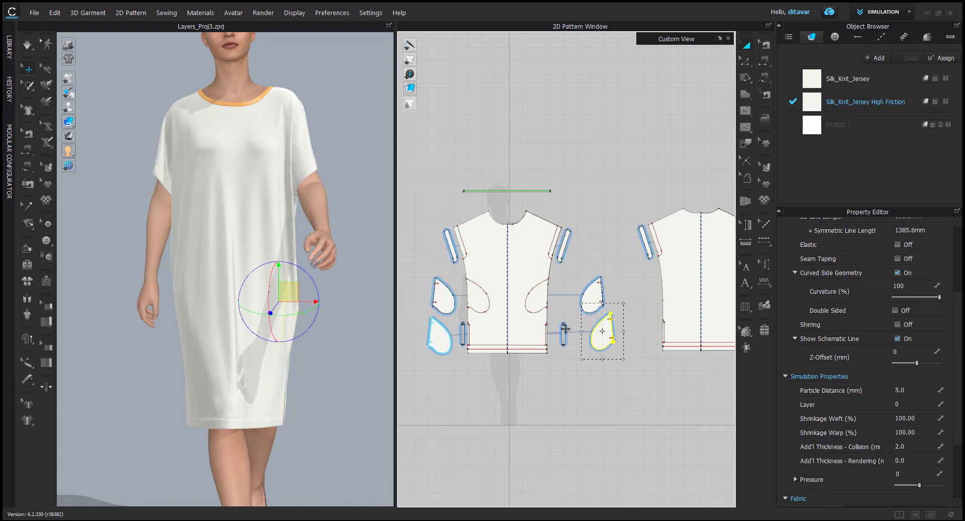
# Step: Review the damping and friction values of Silk_Knit_Jersey High Friction and examine the sleeve band and pocket pieces that use it
pyautogui.click(864, 102)
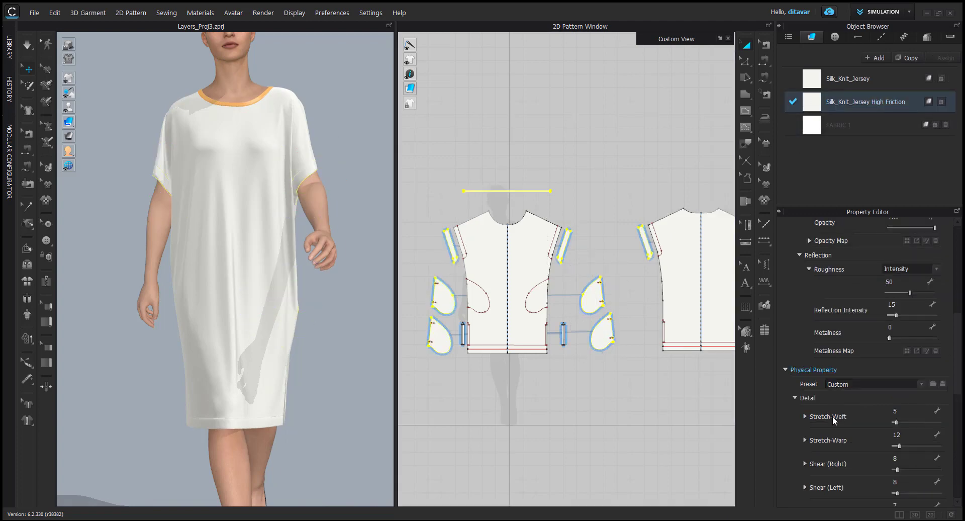
pyautogui.scroll(-5, 829, 437)
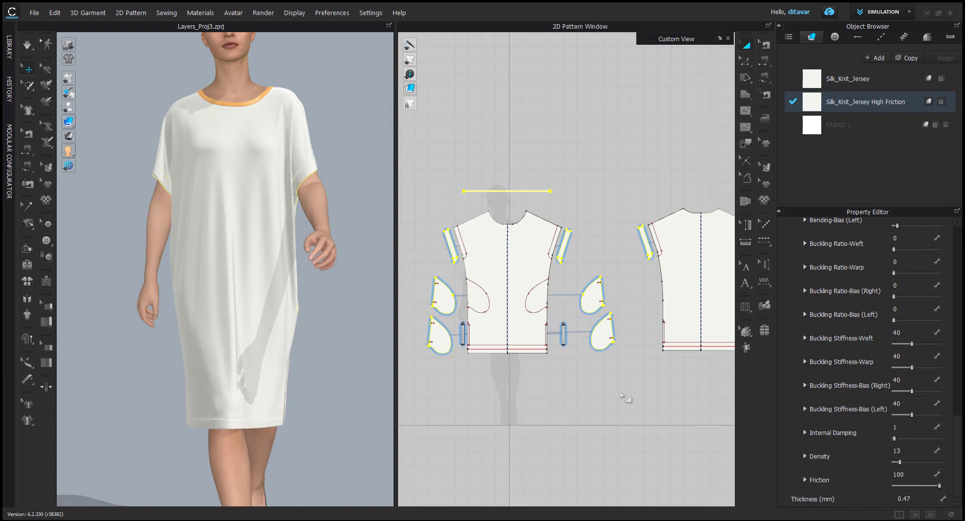
pyautogui.click(598, 346)
pyautogui.click(563, 246)
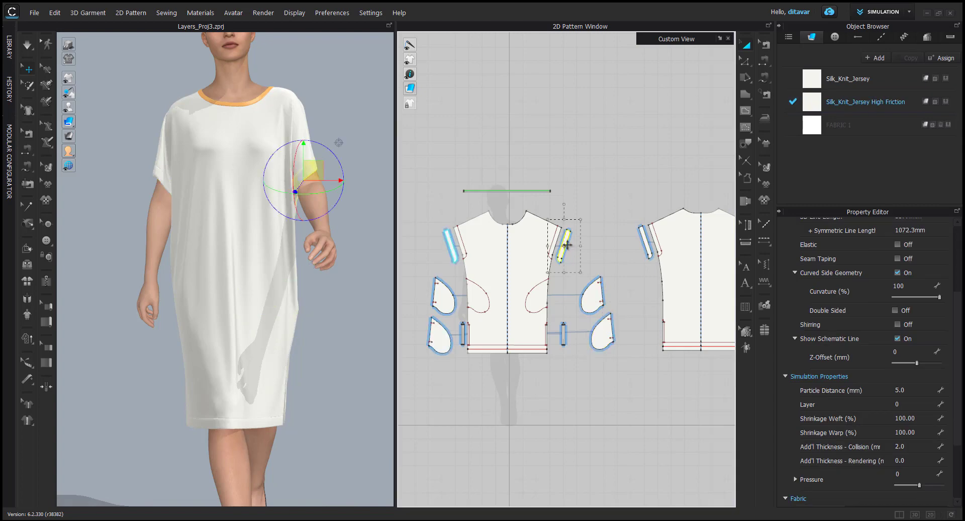
pyautogui.click(589, 294)
pyautogui.click(603, 334)
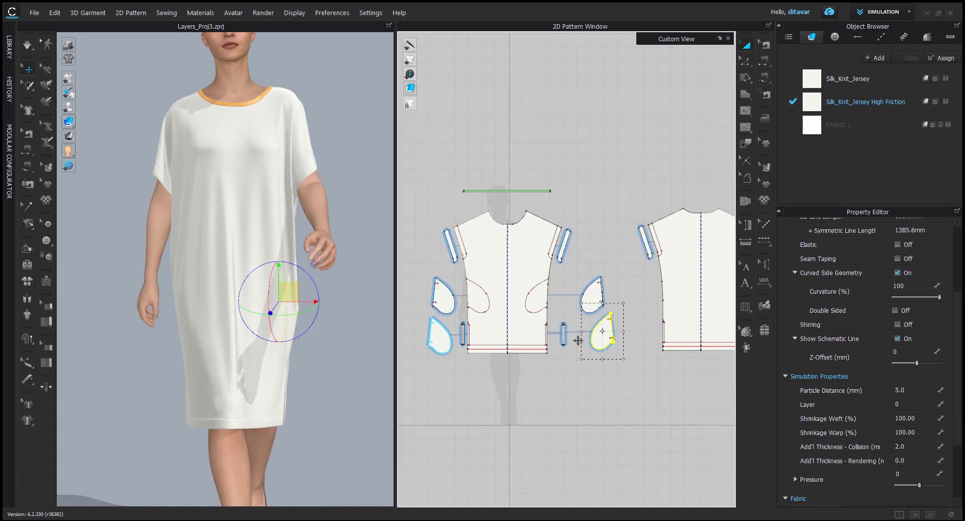
# Step: Inspect the upper pocket piece in the pattern layout and the corresponding side area of the dress, and clear the selection
pyautogui.click(445, 303)
pyautogui.moveTo(349, 321); pyautogui.dragTo(289, 299, button='right')
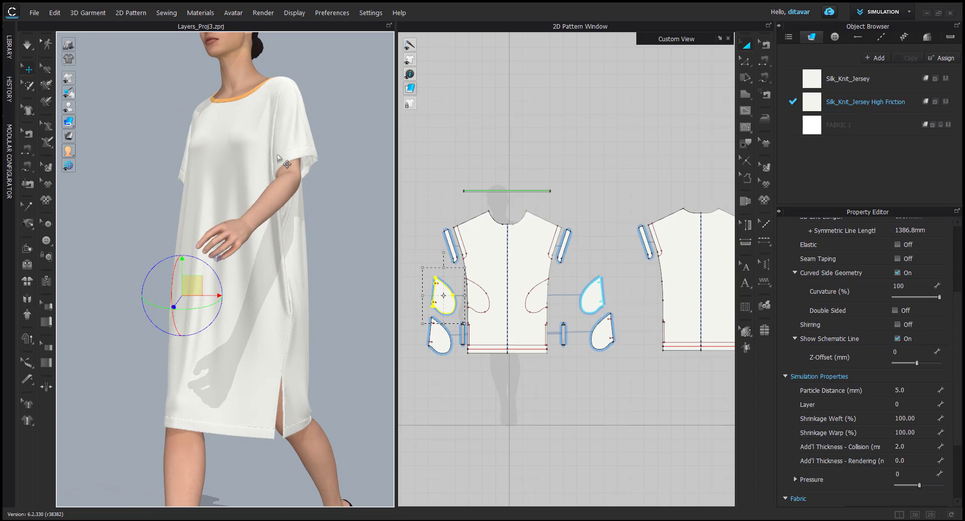
pyautogui.moveTo(334, 286); pyautogui.dragTo(328, 336, button='right')
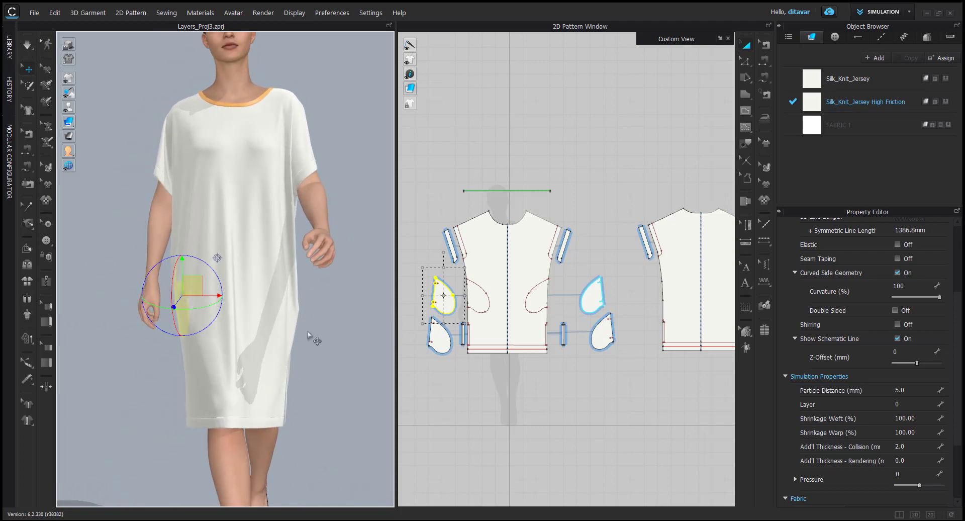
pyautogui.click(334, 346)
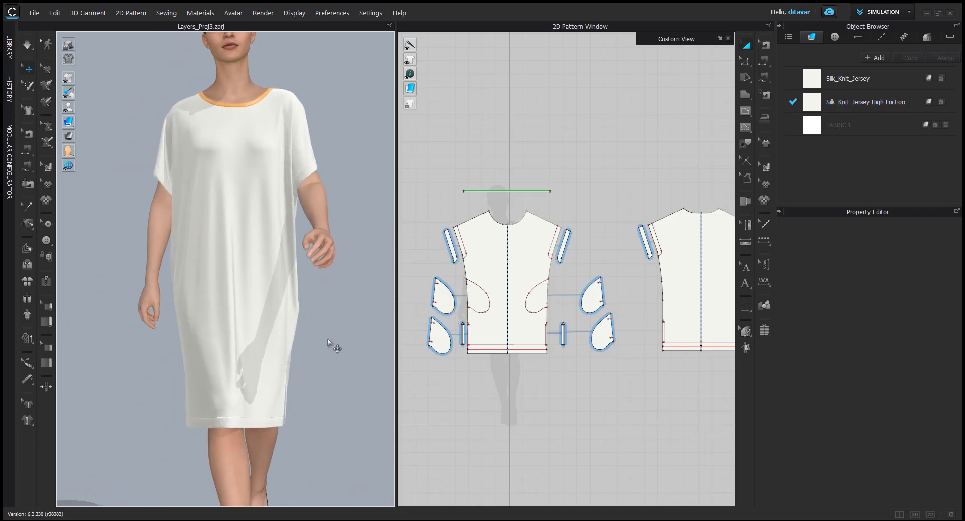
# Step: Review the Internal Damping of Silk_Knit_Jersey High Friction and compare it with Silk_Knit_Jersey
pyautogui.click(885, 106)
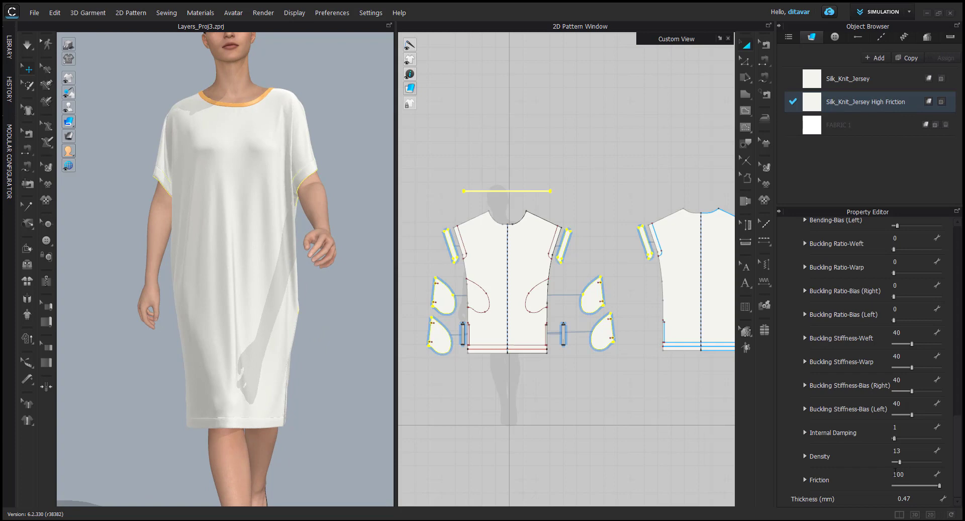
pyautogui.click(895, 426)
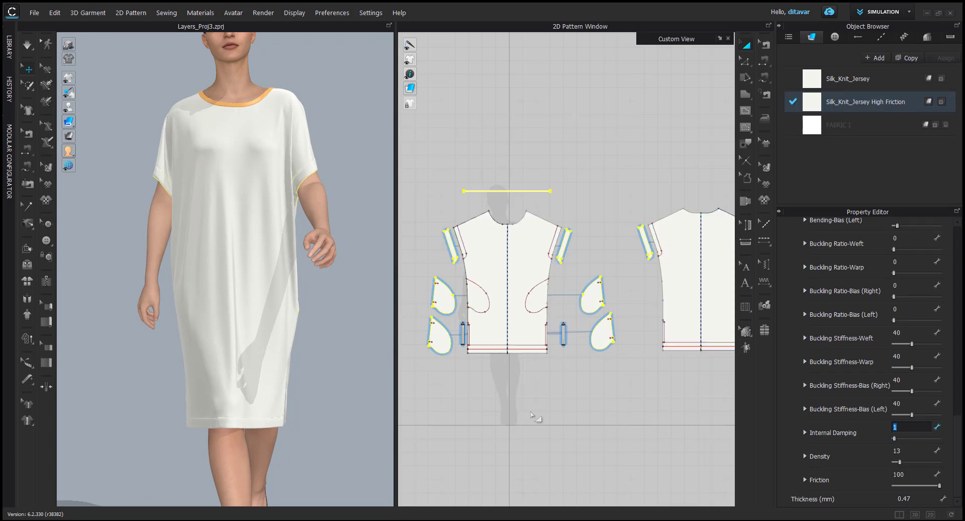
pyautogui.click(828, 78)
pyautogui.click(861, 100)
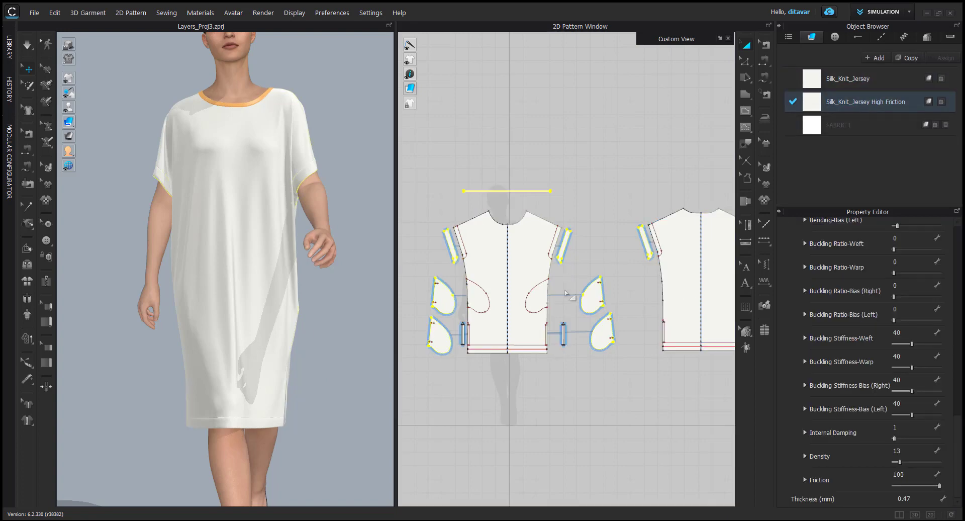
# Step: Select all pattern pieces, check their Add'l Thickness - Collision value against the dress drape, and clear the selection
pyautogui.scroll(-2, 514, 260)
pyautogui.moveTo(431, 206); pyautogui.dragTo(738, 370)
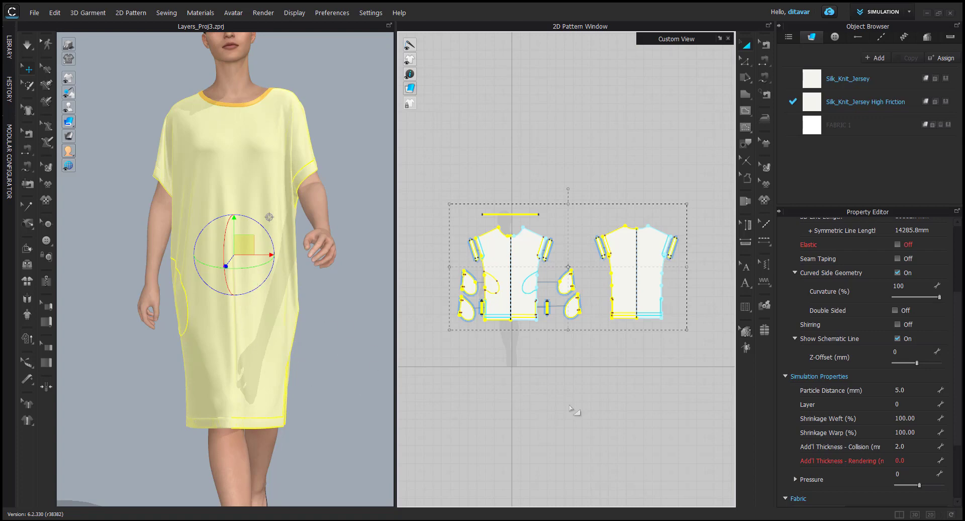
pyautogui.click(917, 445)
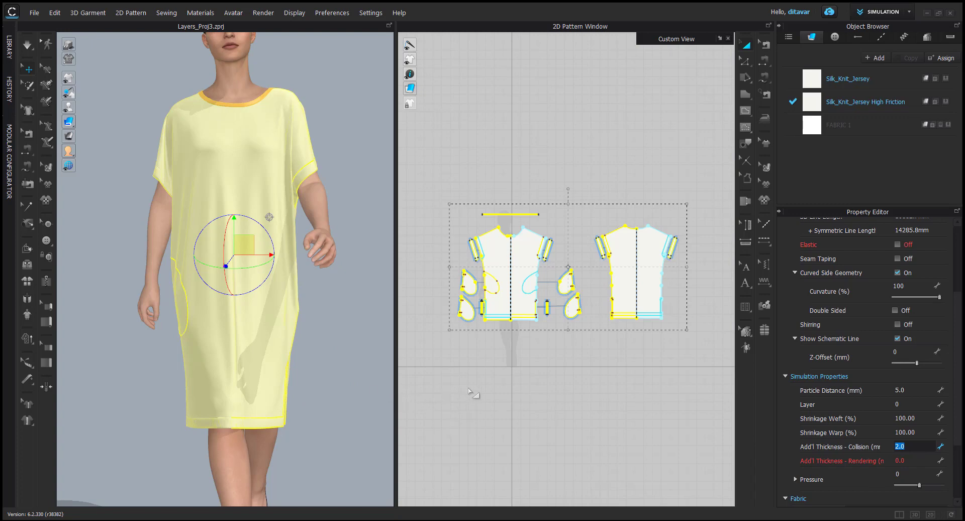
pyautogui.click(250, 441)
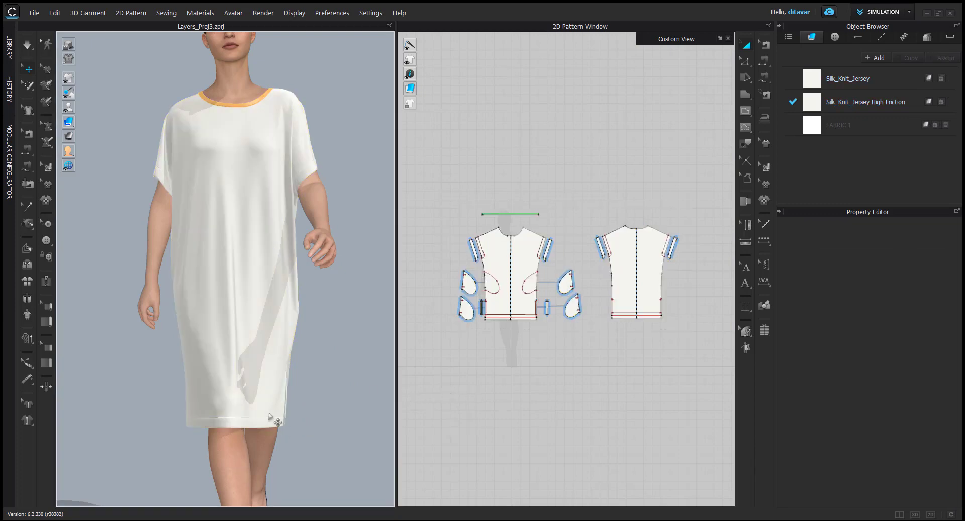
pyautogui.scroll(3, 186, 463)
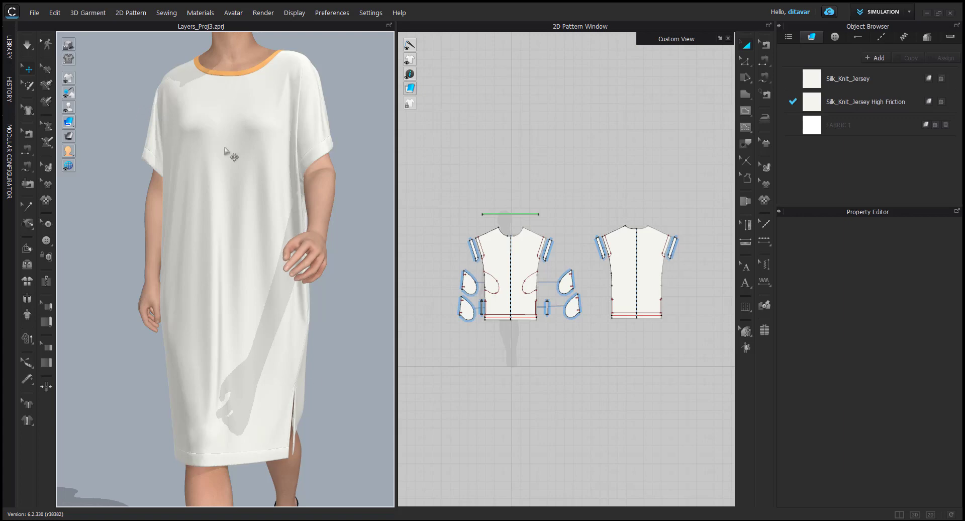
pyautogui.moveTo(445, 202); pyautogui.dragTo(686, 331)
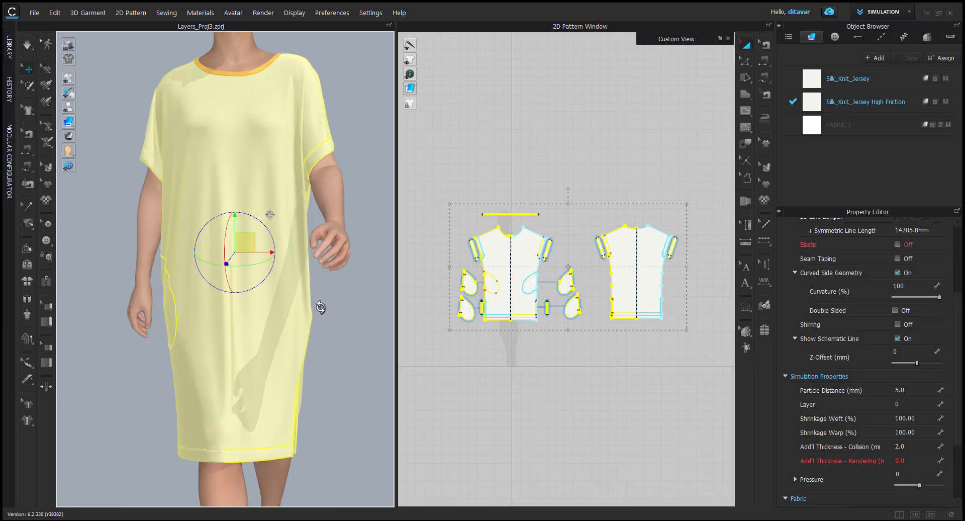
pyautogui.click(339, 312)
# Step: Try a layer order from the upper pocket piece to the front piece, and remove it again
pyautogui.scroll(4, 495, 296)
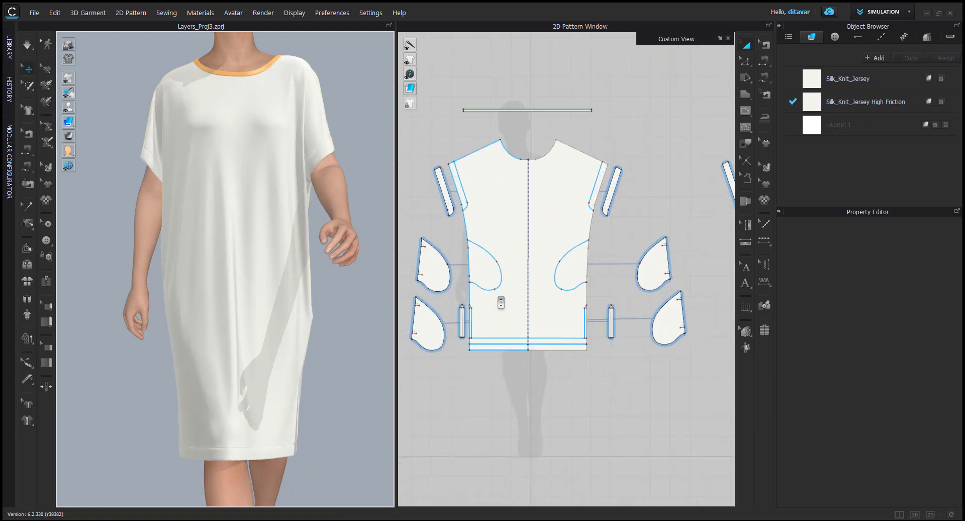
pyautogui.click(765, 305)
pyautogui.scroll(-4, 581, 312)
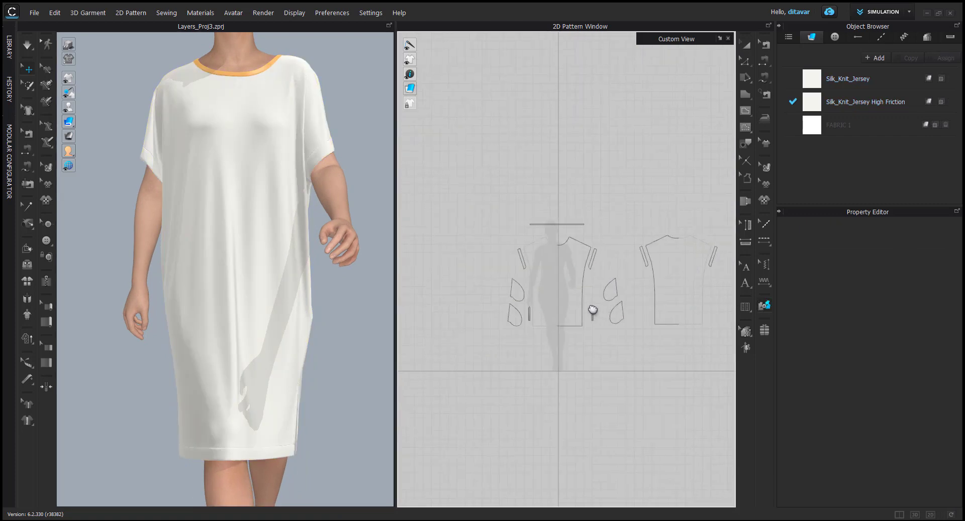
pyautogui.click(763, 307)
pyautogui.click(267, 290)
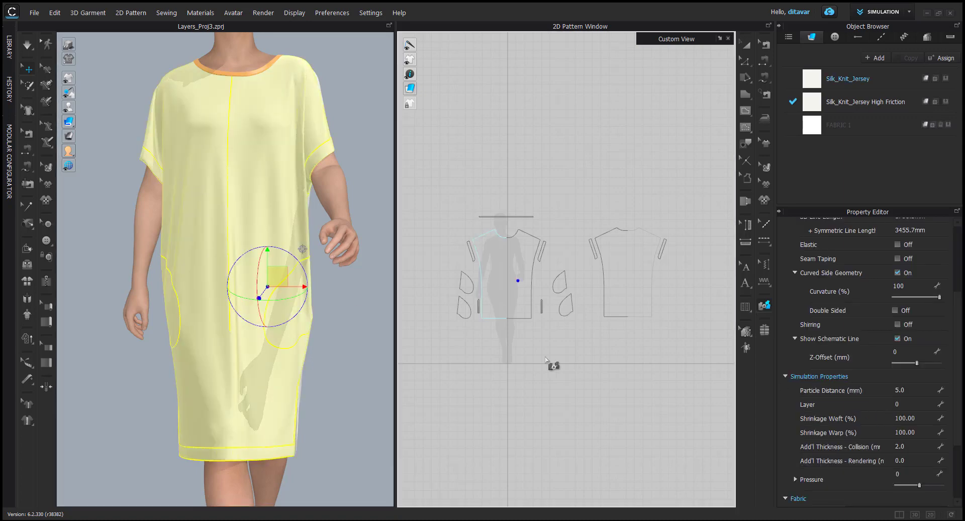
pyautogui.scroll(4, 515, 317)
pyautogui.scroll(2, 607, 251)
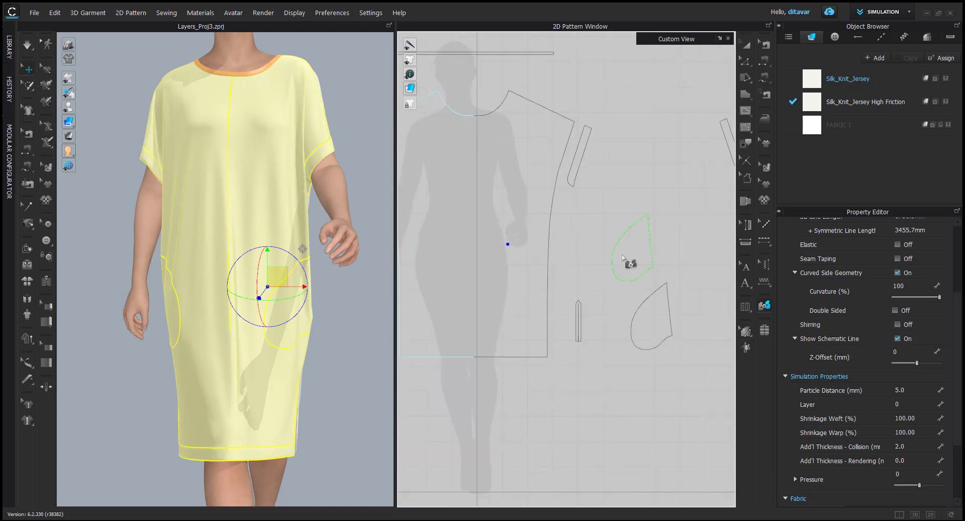
pyautogui.click(622, 252)
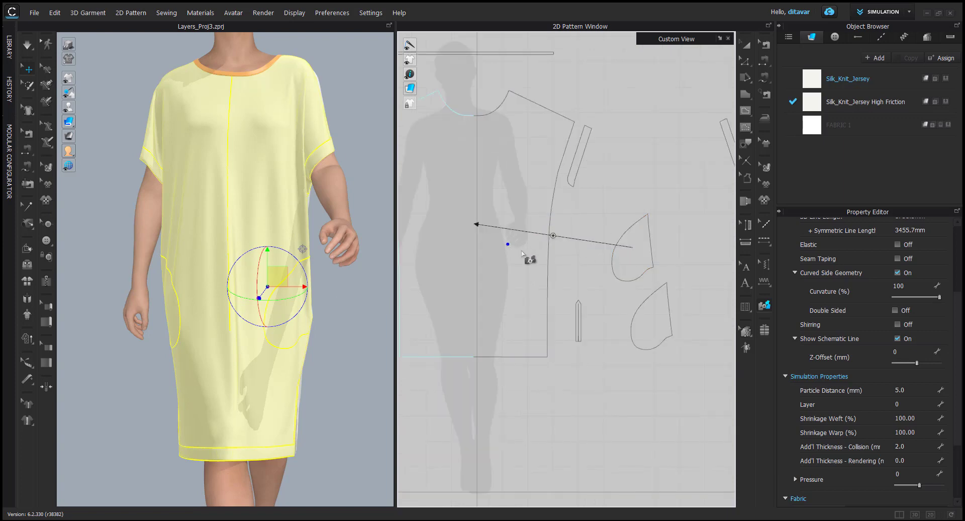
pyautogui.click(521, 254)
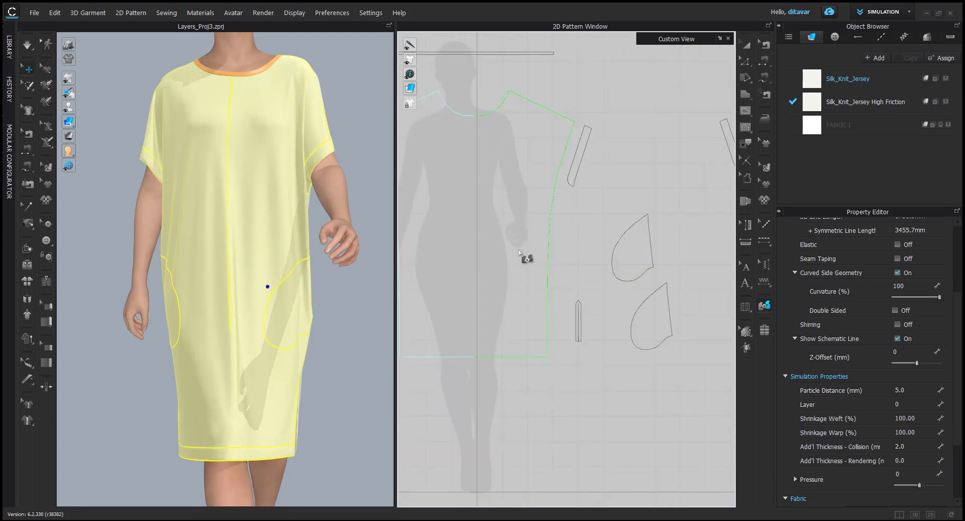
# Step: Set the layer order from the front piece to the upper pocket piece and on to the lower pocket piece
pyautogui.click(634, 251)
pyautogui.click(648, 268)
pyautogui.click(650, 312)
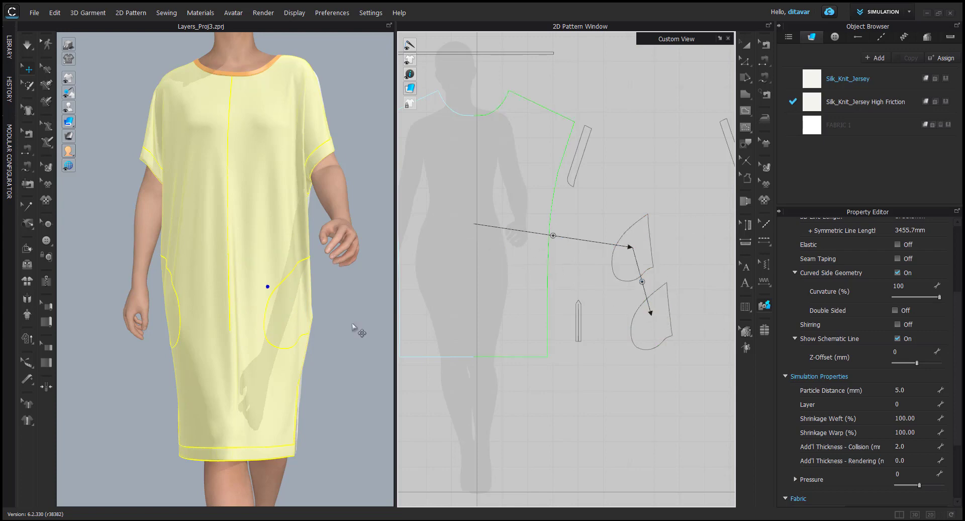
# Step: Examine the side pocket area of the dress up close from the side
pyautogui.moveTo(355, 269); pyautogui.dragTo(232, 337, button='right')
pyautogui.scroll(3, 336, 305)
pyautogui.moveTo(332, 304); pyautogui.dragTo(282, 258, button='right')
pyautogui.scroll(2, 252, 259)
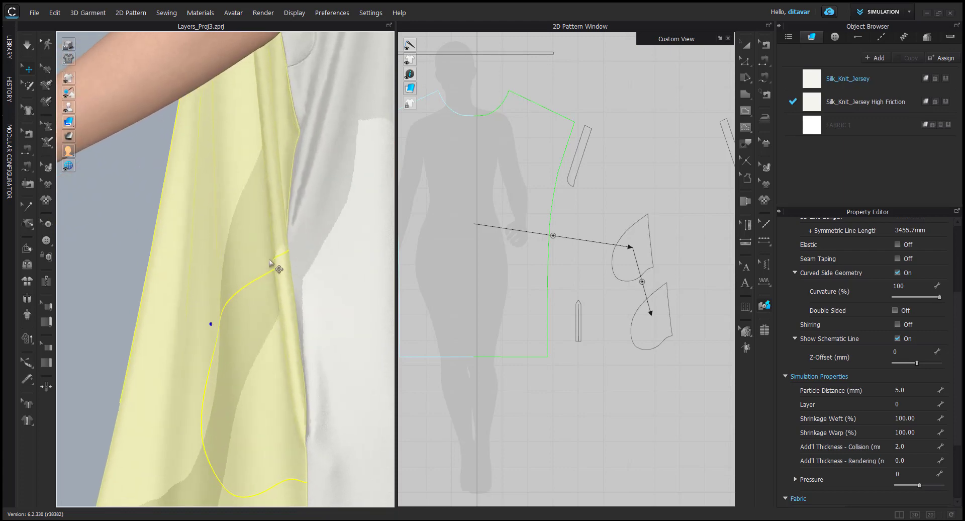
# Step: Select the layer link between the front and upper pocket pieces and remove the layer order set on the pockets
pyautogui.click(582, 239)
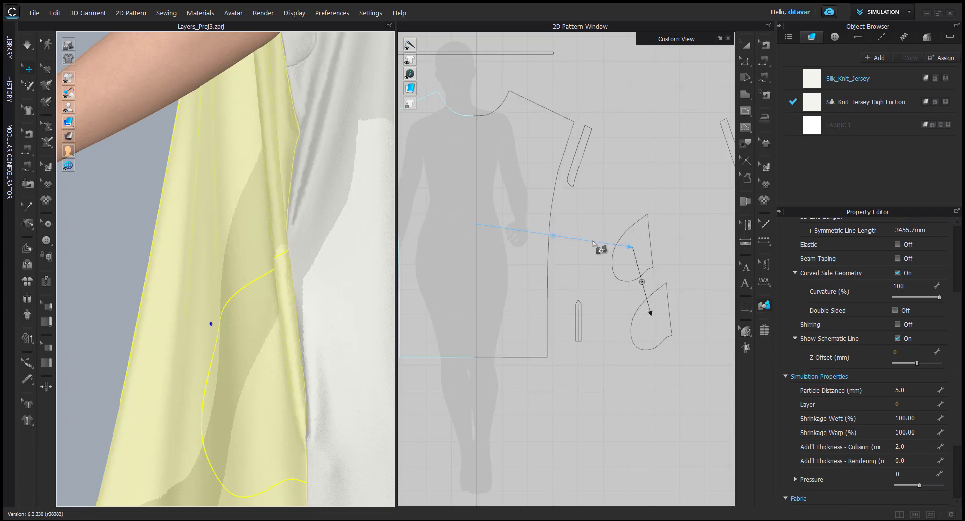
pyautogui.click(593, 243)
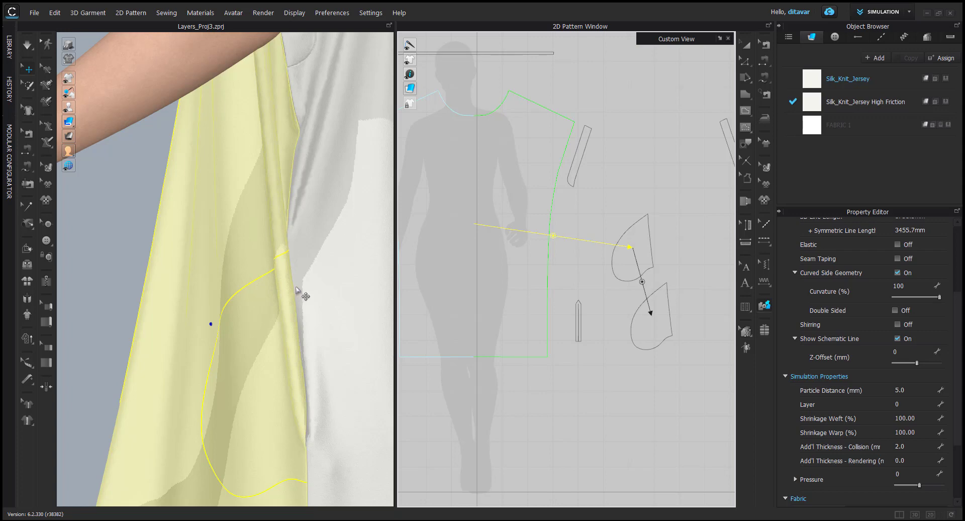
pyautogui.moveTo(298, 287)
pyautogui.mouseDown(button='right')
pyautogui.moveTo(273, 286)
pyautogui.moveTo(325, 277)
pyautogui.moveTo(307, 272)
pyautogui.mouseUp(button='right')
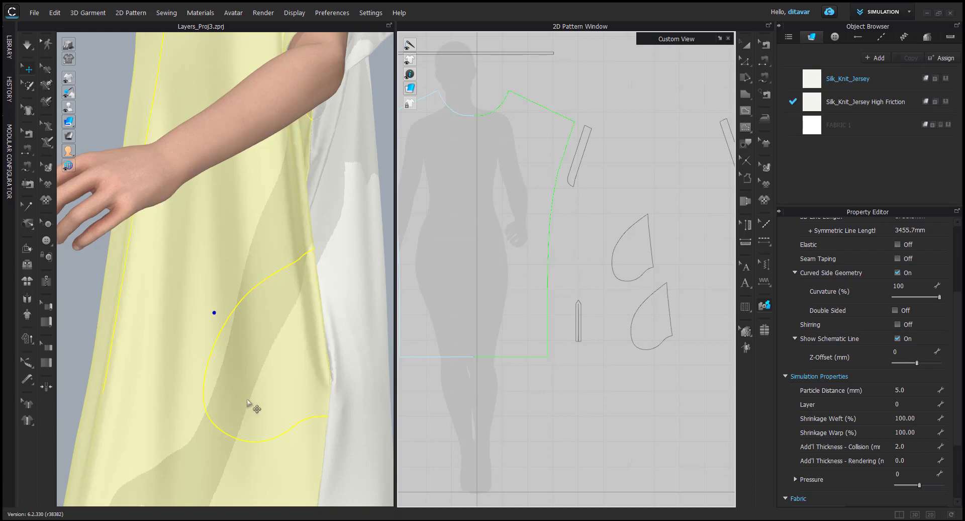
# Step: Examine the side of the dress and the folded sleeve opening from the side and back
pyautogui.scroll(-4, 252, 404)
pyautogui.moveTo(252, 403); pyautogui.dragTo(292, 304, button='right')
pyautogui.moveTo(292, 303); pyautogui.dragTo(242, 462, button='middle')
pyautogui.scroll(-2, 246, 445)
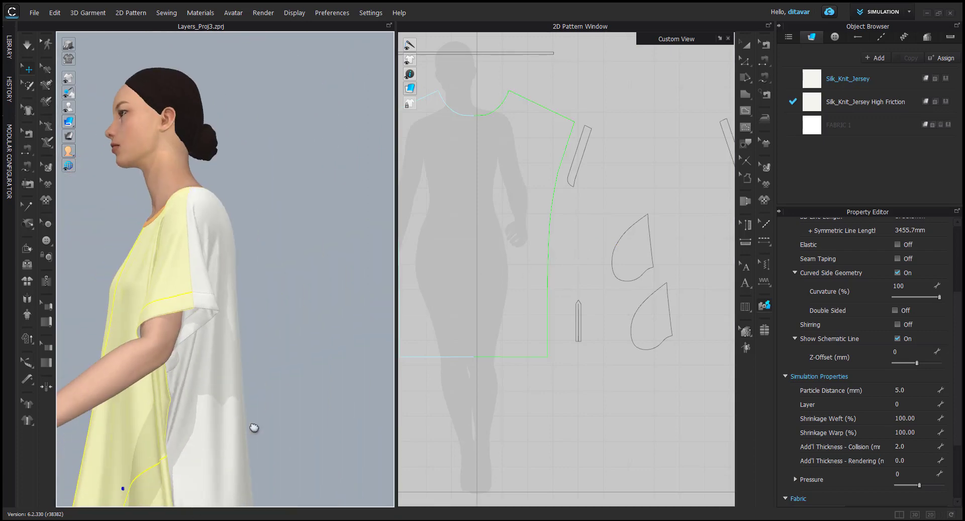
pyautogui.scroll(4, 252, 402)
pyautogui.moveTo(244, 291); pyautogui.dragTo(188, 299, button='right')
pyautogui.moveTo(188, 299); pyautogui.dragTo(271, 320, button='middle')
pyautogui.scroll(2, 271, 320)
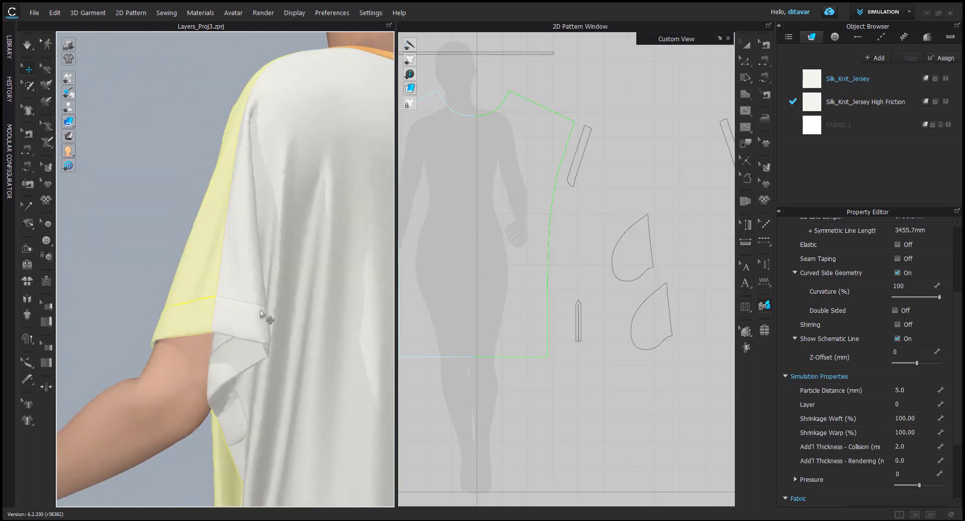
# Step: Inspect the underarm and the inside of the sleeve band on the opposite side, and return to the front view
pyautogui.moveTo(247, 339); pyautogui.dragTo(343, 331, button='right')
pyautogui.scroll(2, 226, 356)
pyautogui.moveTo(329, 372); pyautogui.dragTo(288, 266, button='middle')
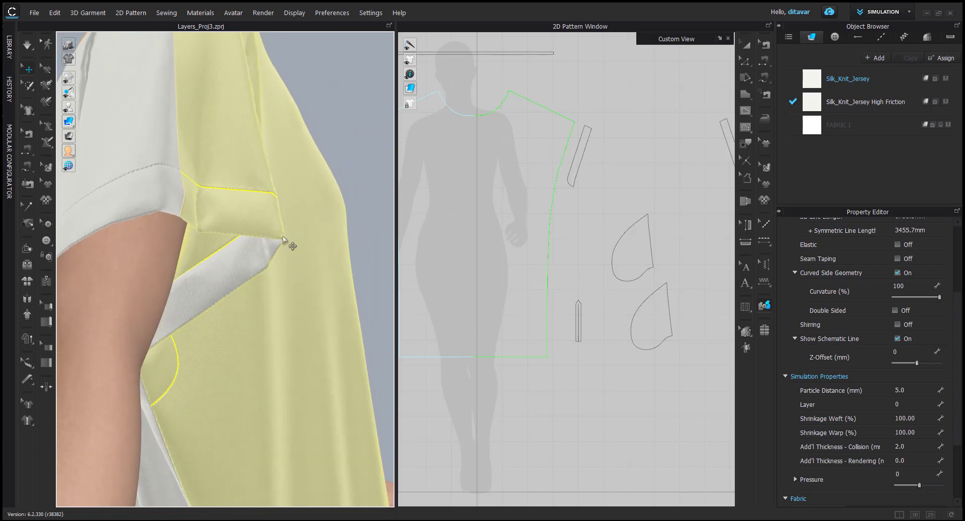
pyautogui.press('2')
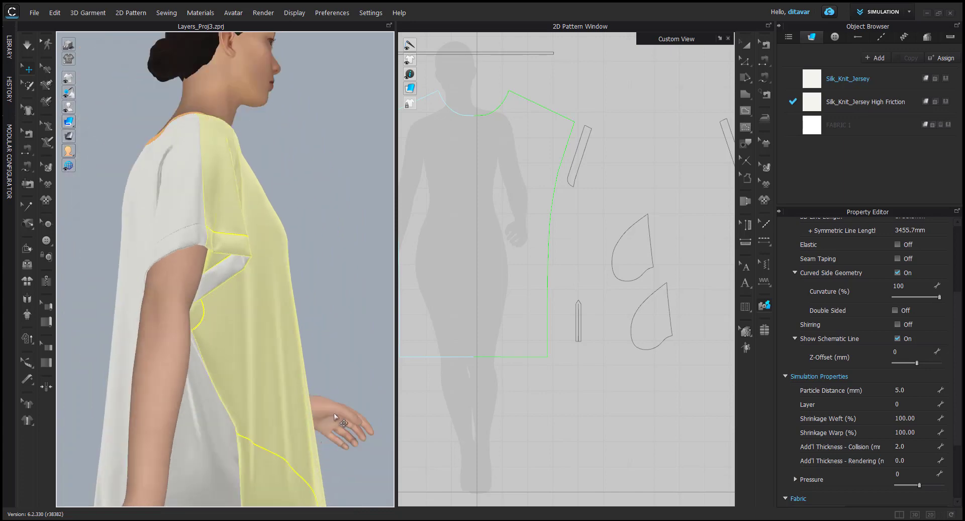
pyautogui.scroll(3, 315, 372)
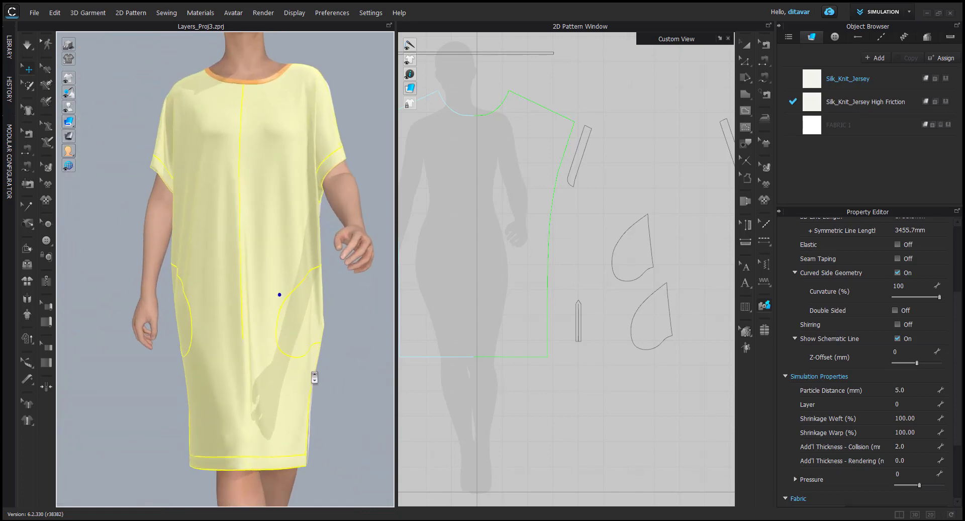
# Step: Select the sewing line along the front hem with Edit Sewing and check its Set Sublayer settings
pyautogui.scroll(-4, 536, 308)
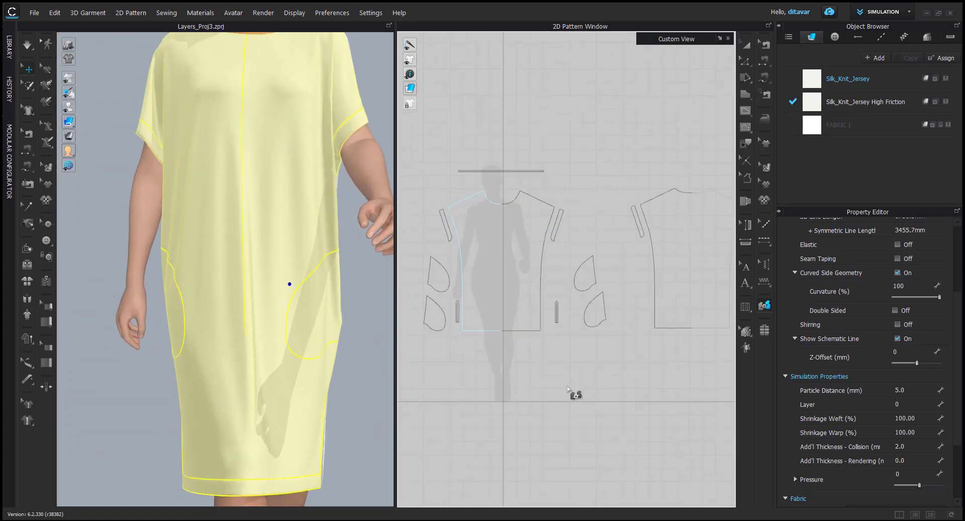
pyautogui.press('b')
pyautogui.scroll(5, 507, 337)
pyautogui.click(512, 322)
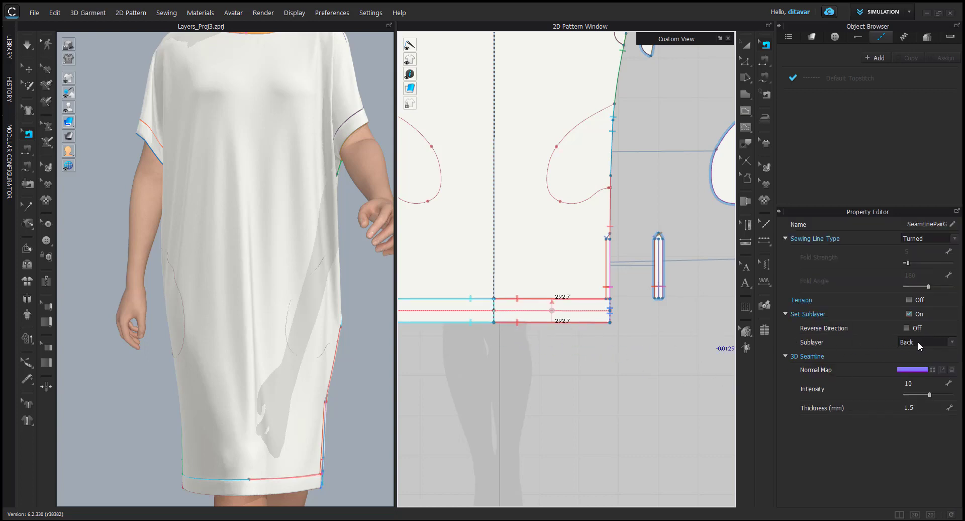
pyautogui.click(555, 368)
pyautogui.click(526, 321)
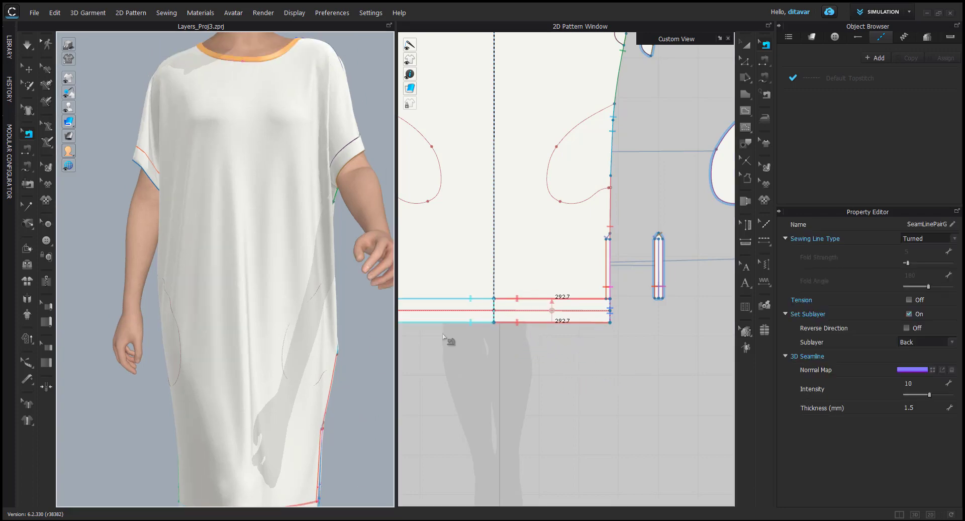
# Step: Select the sleeve band sewing lines on both sleeves and check their Set Sublayer option
pyautogui.scroll(-3, 578, 312)
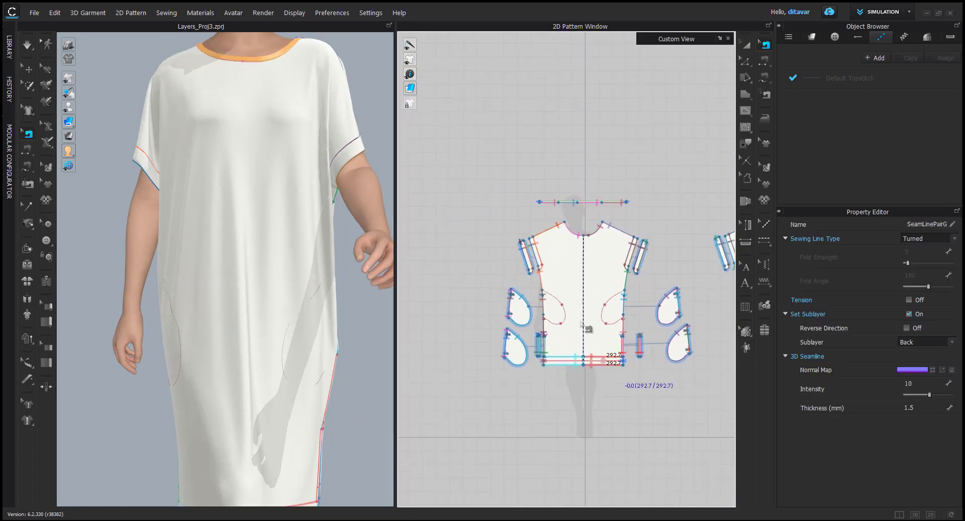
pyautogui.scroll(5, 537, 263)
pyautogui.click(540, 274)
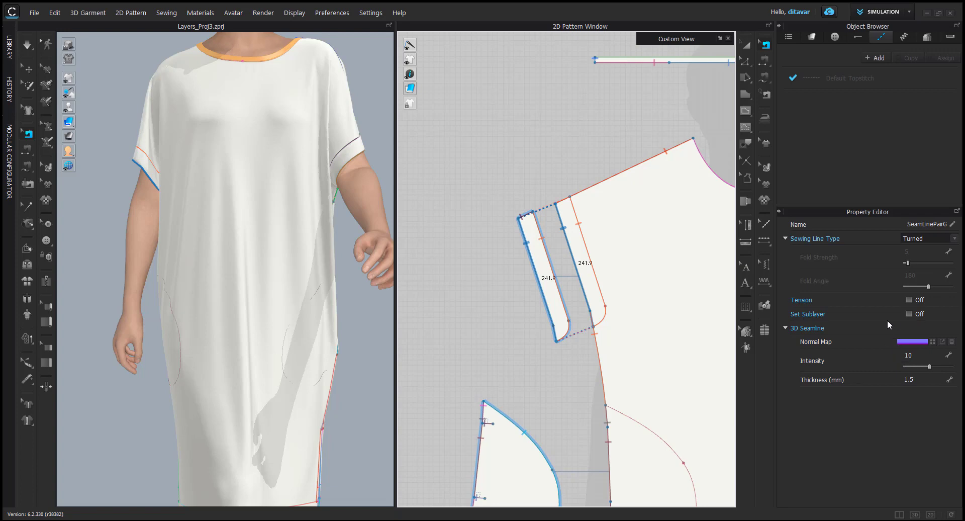
pyautogui.scroll(-3, 438, 278)
pyautogui.scroll(-2, 505, 292)
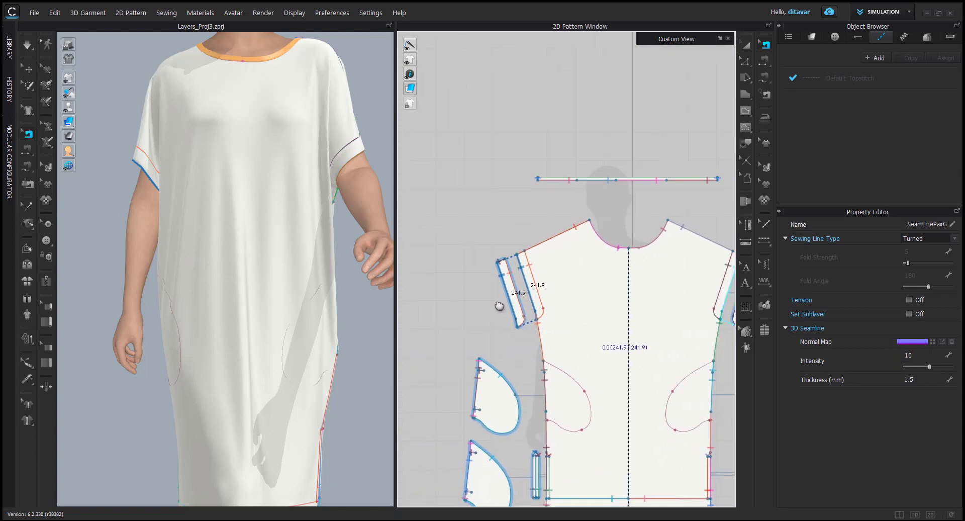
pyautogui.moveTo(499, 306); pyautogui.dragTo(346, 269, button='middle')
pyautogui.moveTo(332, 241); pyautogui.dragTo(382, 260, button='right')
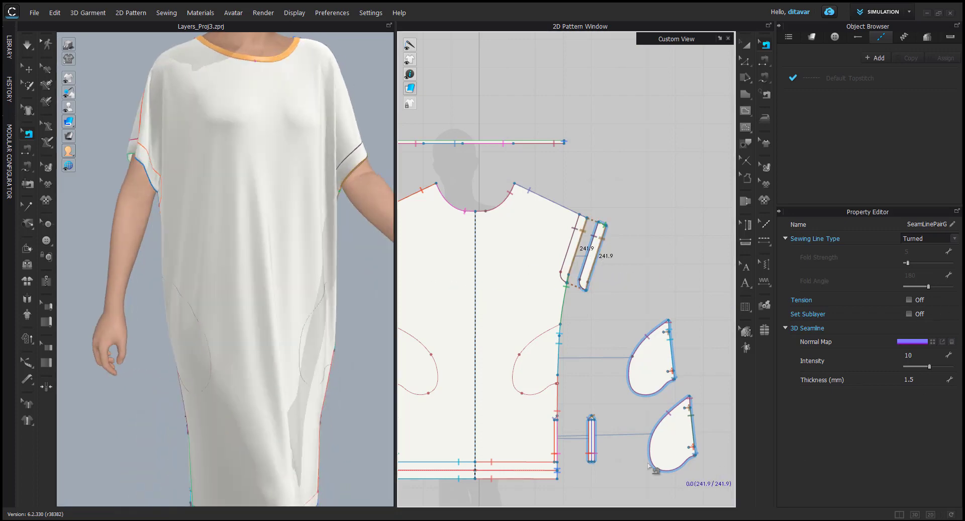
pyautogui.scroll(-3, 649, 466)
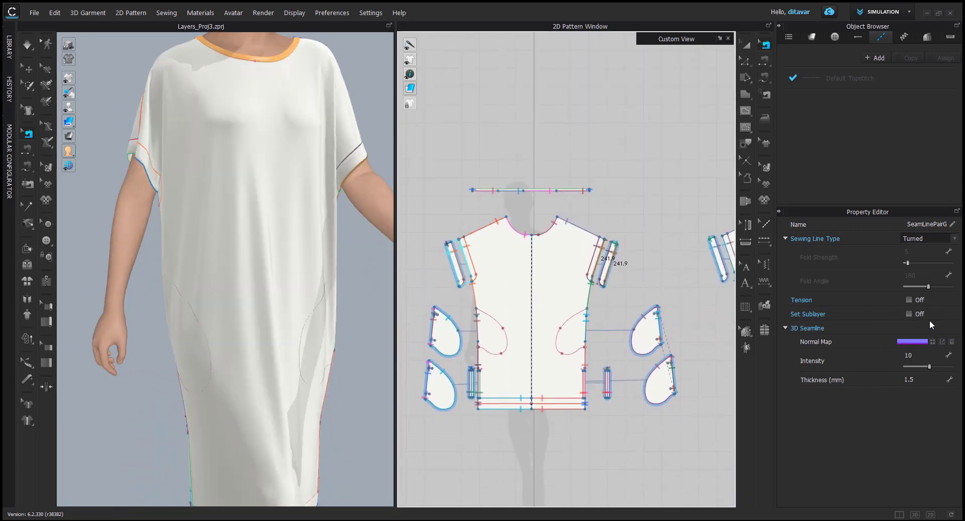
# Step: Select the sewing line along the lower edge of the front hem and clear the selection
pyautogui.scroll(5, 538, 409)
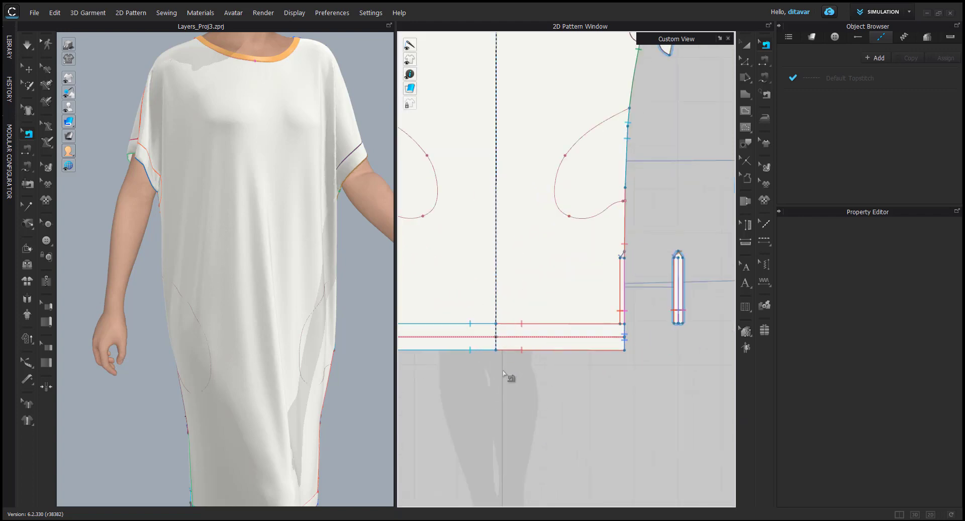
pyautogui.click(521, 350)
pyautogui.scroll(-5, 521, 352)
pyautogui.moveTo(601, 384); pyautogui.dragTo(553, 380, button='middle')
pyautogui.click(563, 391)
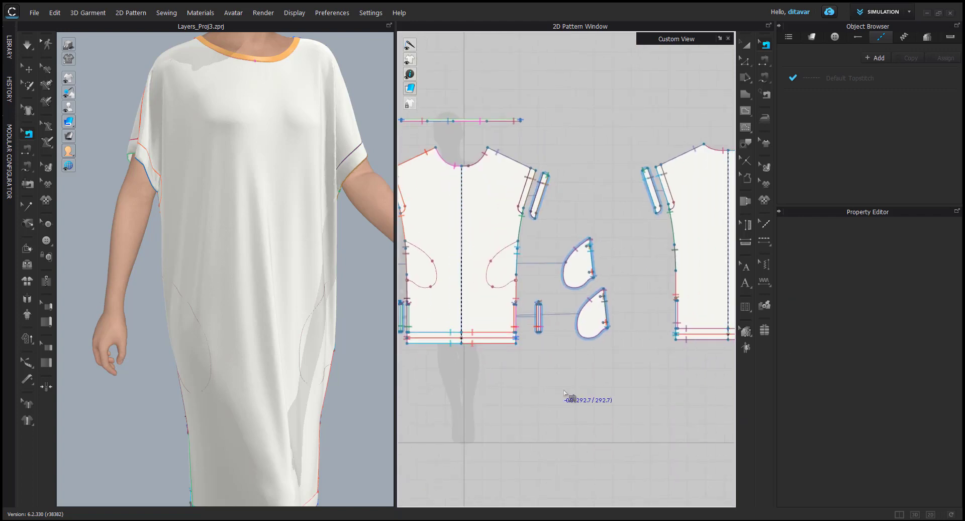
# Step: Examine the dress from the slit side and the outlines of the two matching pocket pieces in the 2D pattern
pyautogui.moveTo(261, 338); pyautogui.dragTo(275, 310, button='right')
pyautogui.scroll(5, 523, 258)
pyautogui.moveTo(259, 258); pyautogui.dragTo(208, 255, button='right')
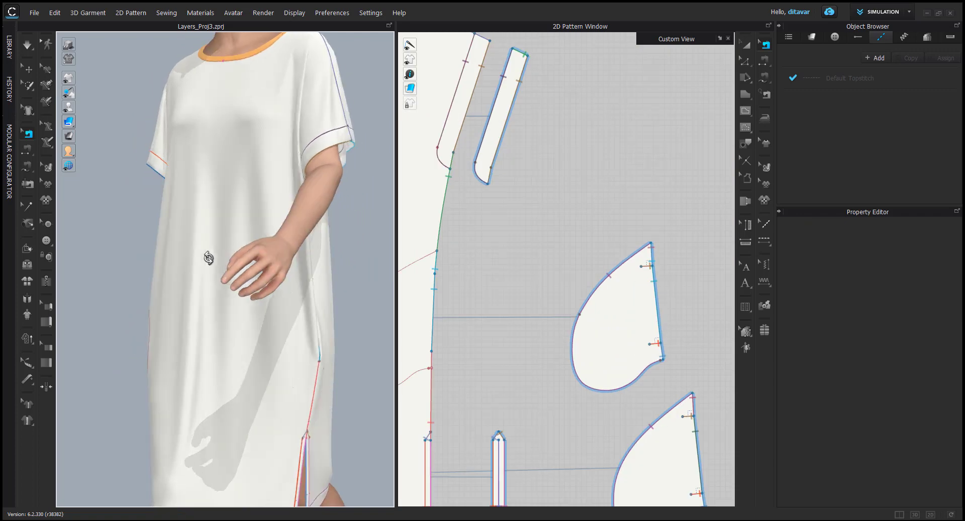
pyautogui.click(654, 286)
pyautogui.press('a')
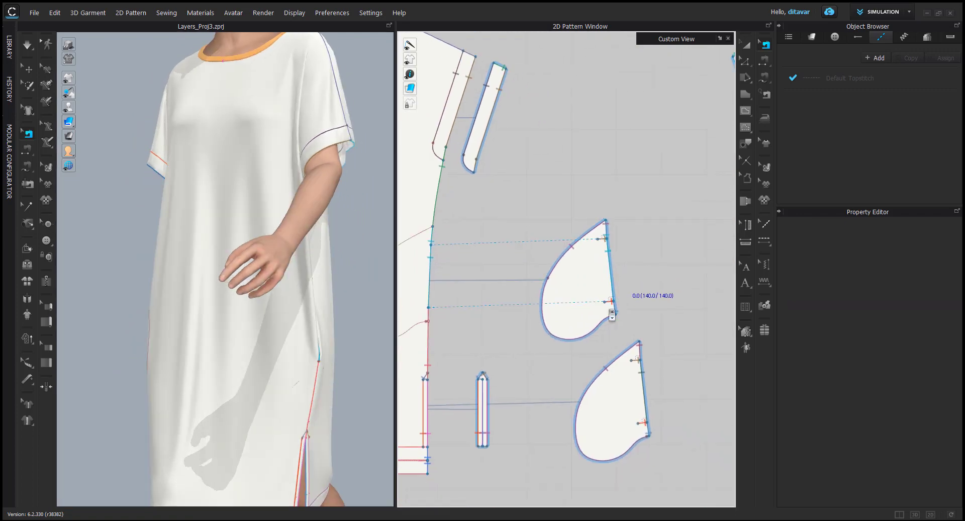
pyautogui.scroll(5, 609, 304)
pyautogui.scroll(-3, 638, 345)
pyautogui.moveTo(637, 345); pyautogui.dragTo(617, 231, button='middle')
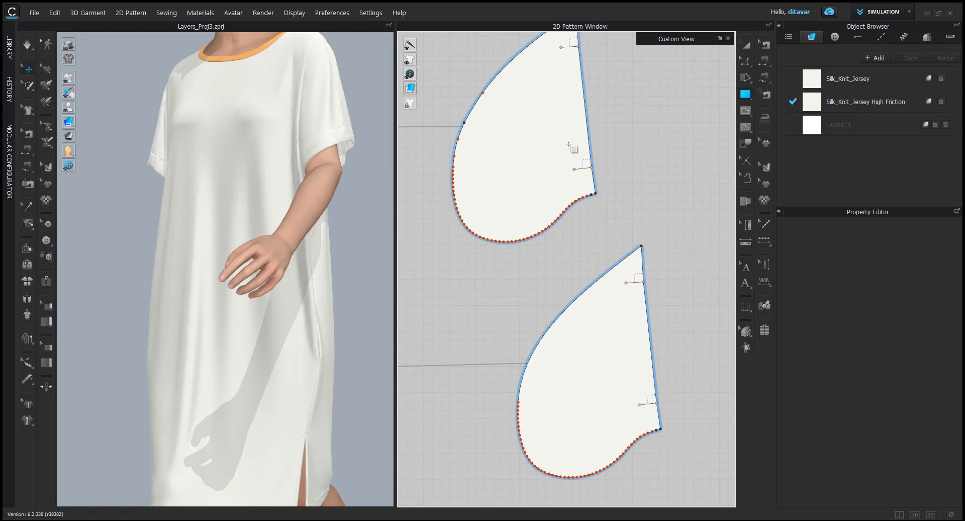
pyautogui.scroll(-2, 576, 176)
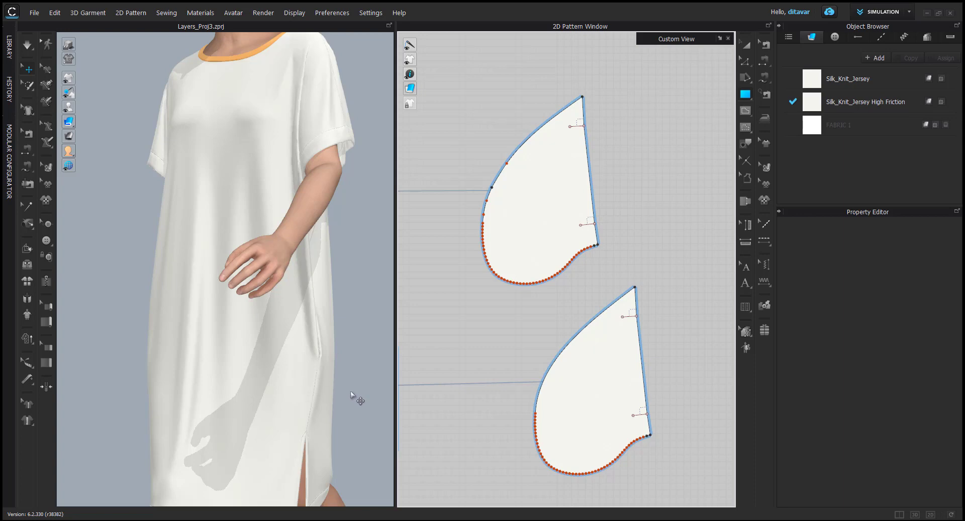
pyautogui.moveTo(599, 103); pyautogui.dragTo(601, 126, button='middle')
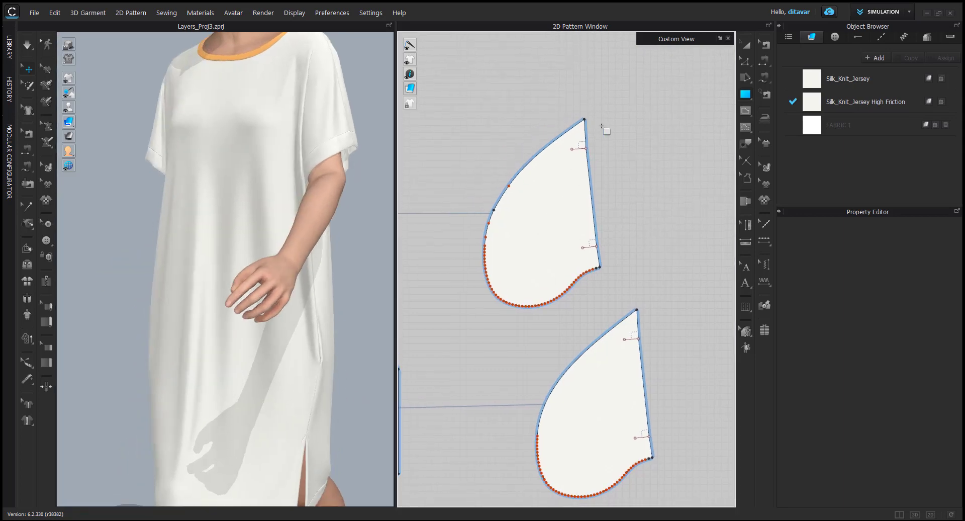
pyautogui.scroll(2, 577, 258)
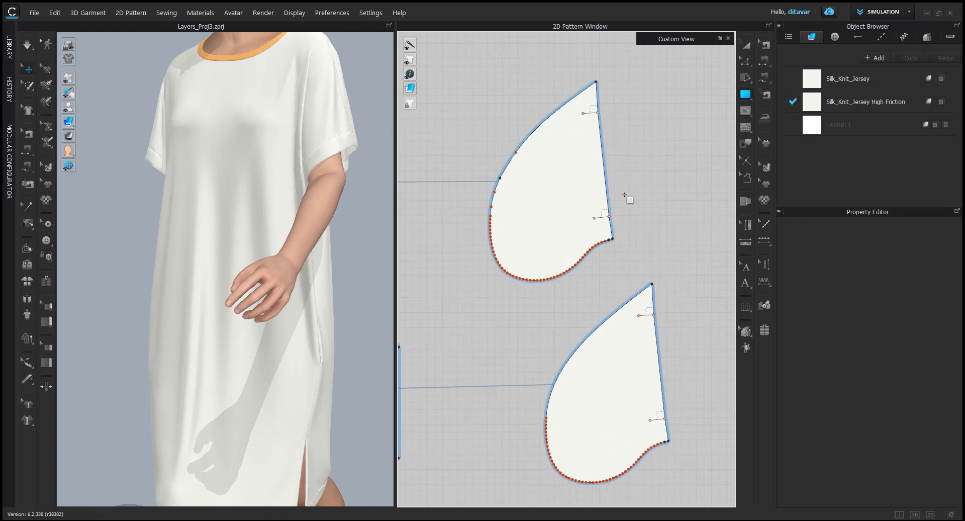
# Step: Select the seam joining the two pocket pieces with Edit Sewing and check its Sewing Line Type, leaving it at Turned
pyautogui.press('b')
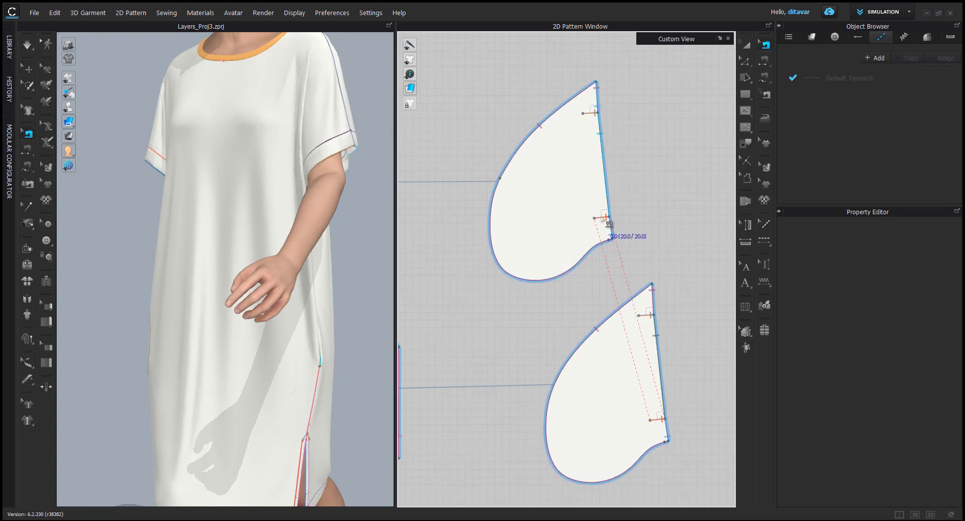
pyautogui.click(609, 223)
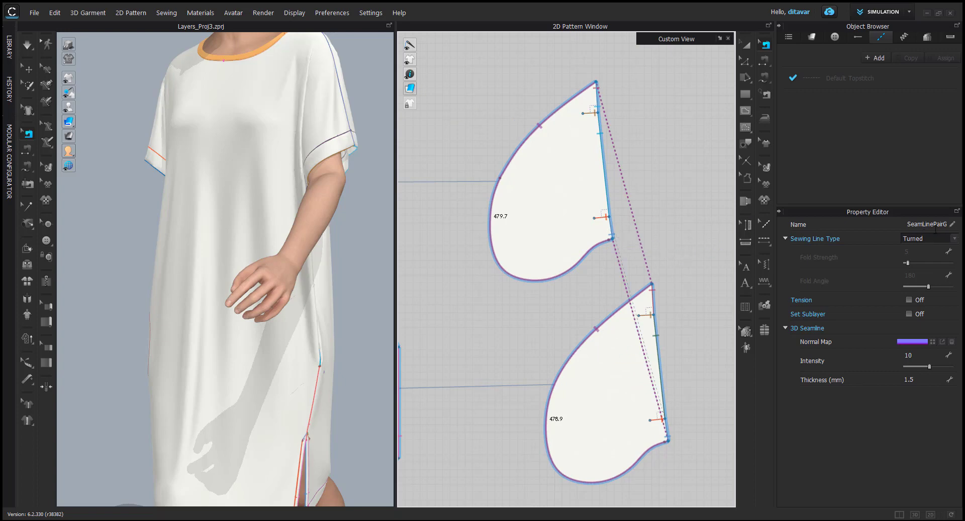
pyautogui.click(936, 239)
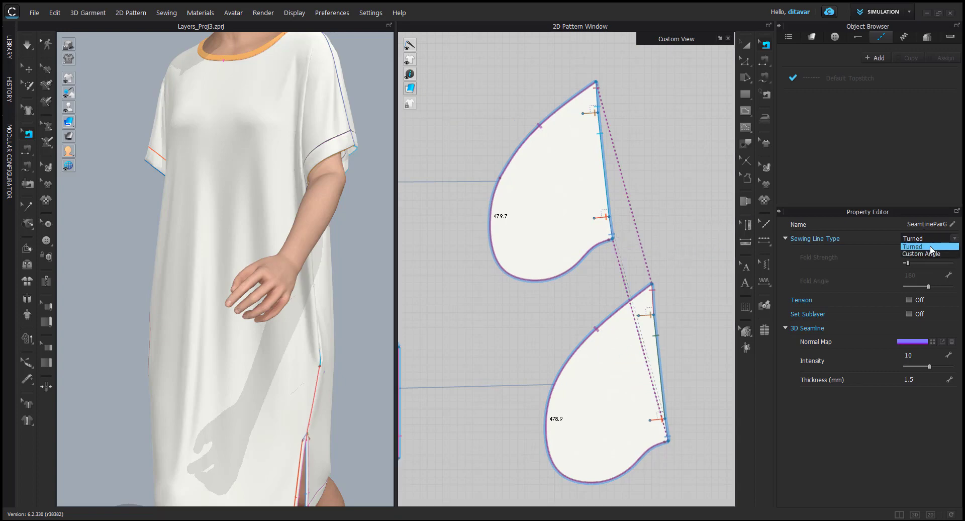
pyautogui.click(929, 246)
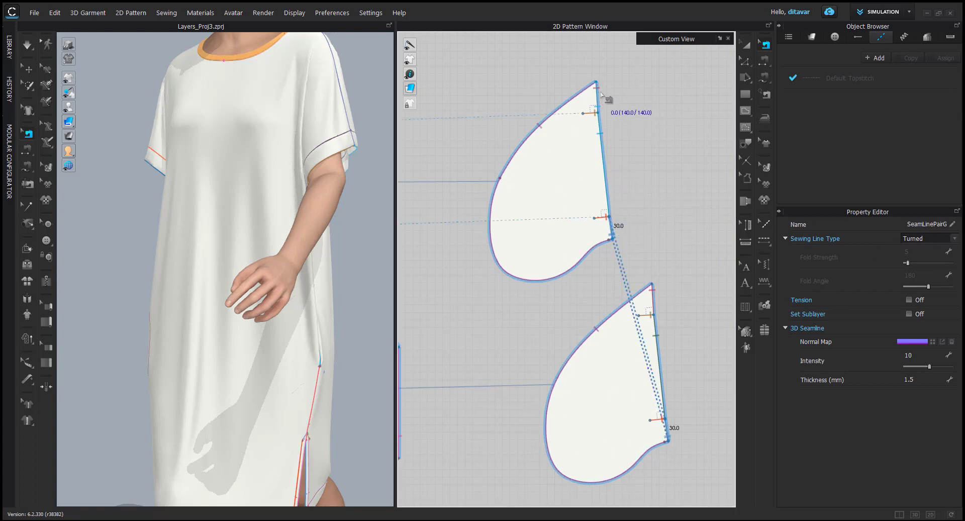
# Step: Select the pocket opening seam and the side seam below it, and compare their Sewing Line Type settings
pyautogui.click(601, 95)
pyautogui.click(638, 117)
pyautogui.scroll(-5, 603, 150)
pyautogui.scroll(5, 555, 155)
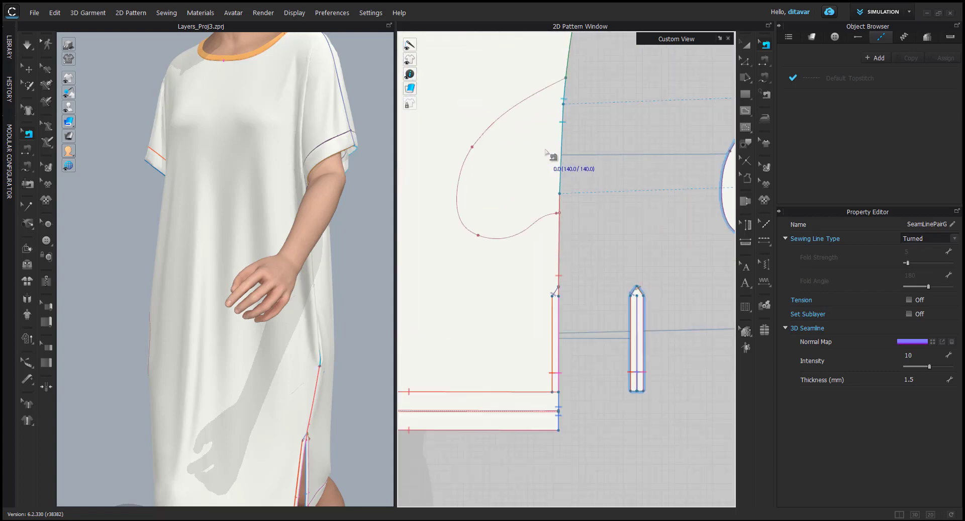
pyautogui.scroll(-3, 560, 154)
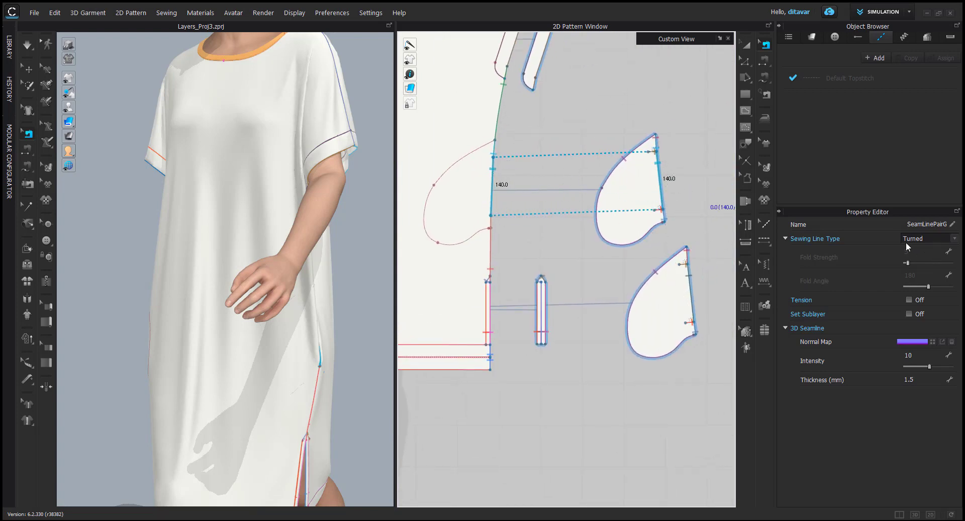
pyautogui.click(492, 159)
pyautogui.click(493, 236)
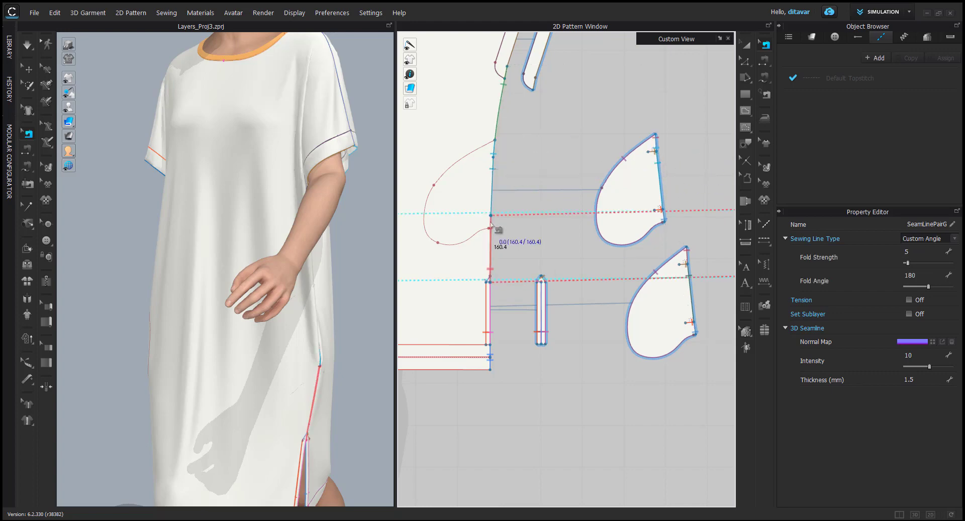
# Step: Select the internal pocket outline on the front panel and examine where it lies on the dress from the side
pyautogui.scroll(-5, 508, 246)
pyautogui.press('a')
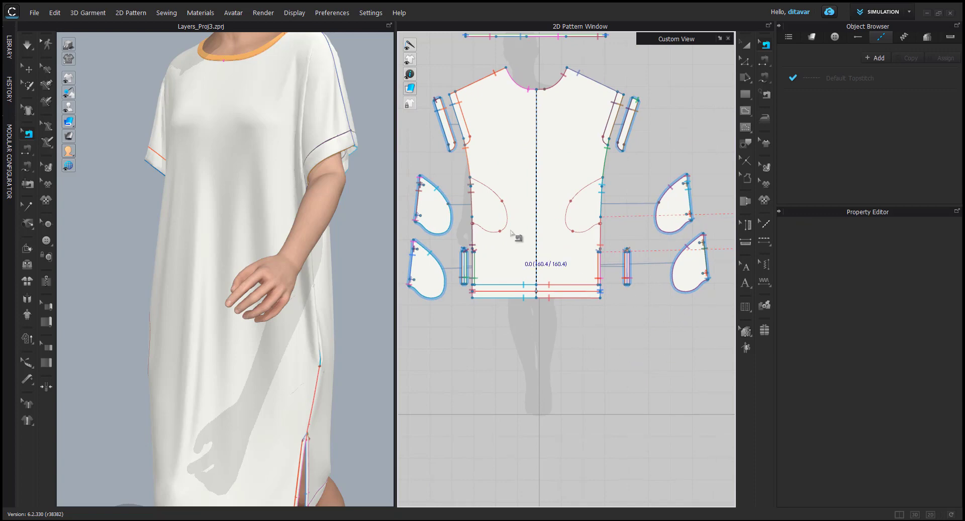
pyautogui.click(502, 227)
pyautogui.scroll(5, 487, 198)
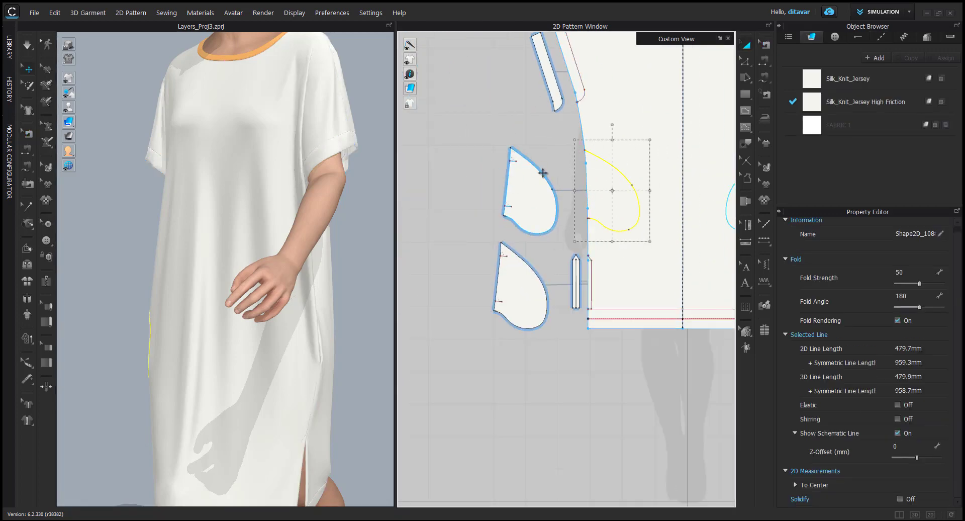
pyautogui.scroll(-10, 302, 243)
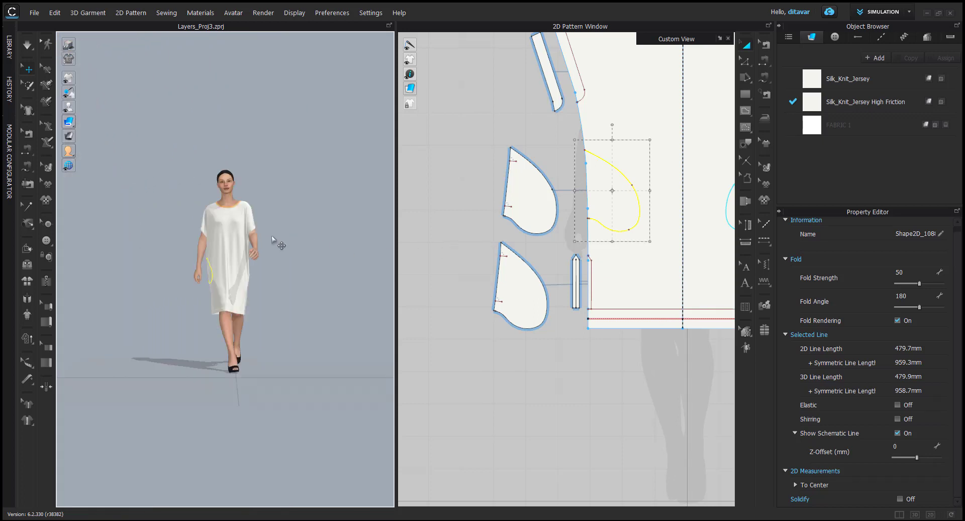
pyautogui.scroll(3, 229, 257)
pyautogui.moveTo(228, 275); pyautogui.dragTo(327, 271, button='right')
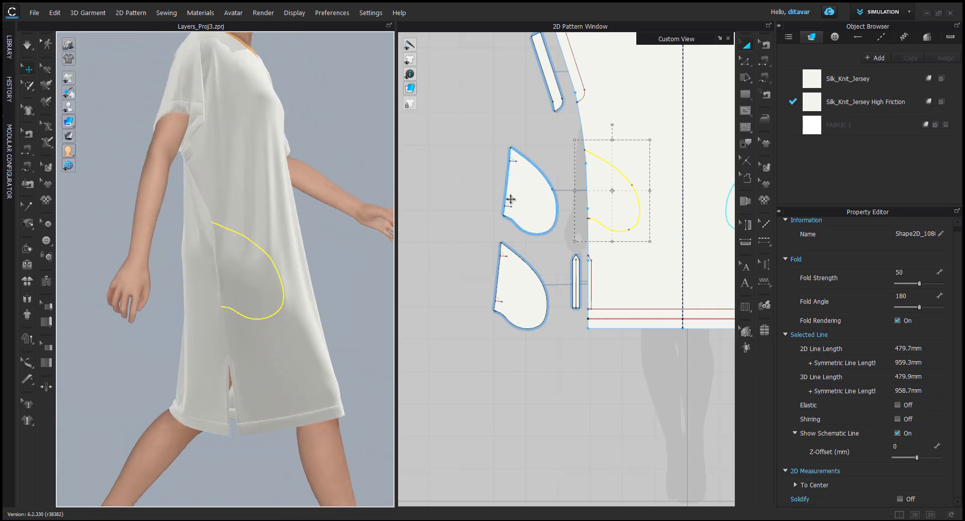
pyautogui.scroll(-4, 613, 201)
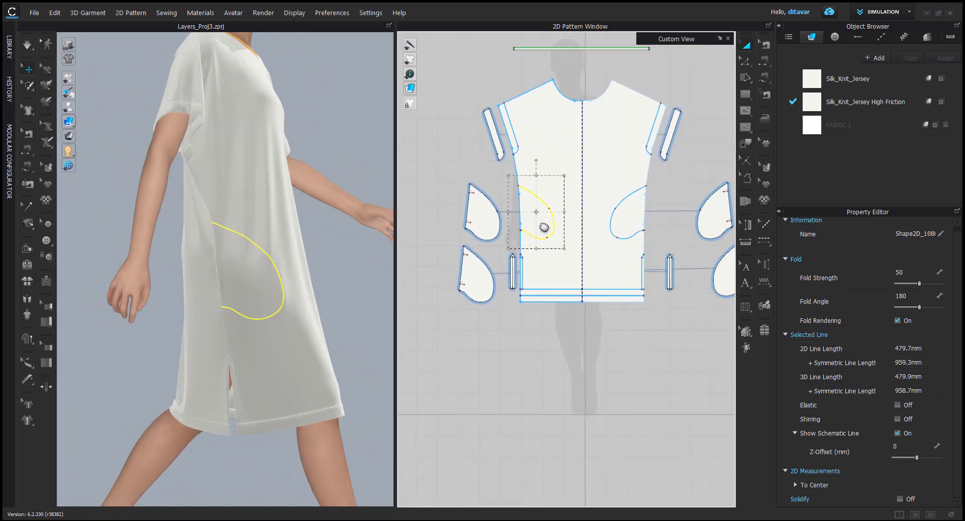
pyautogui.scroll(4, 545, 224)
pyautogui.moveTo(549, 224); pyautogui.dragTo(564, 228, button='right')
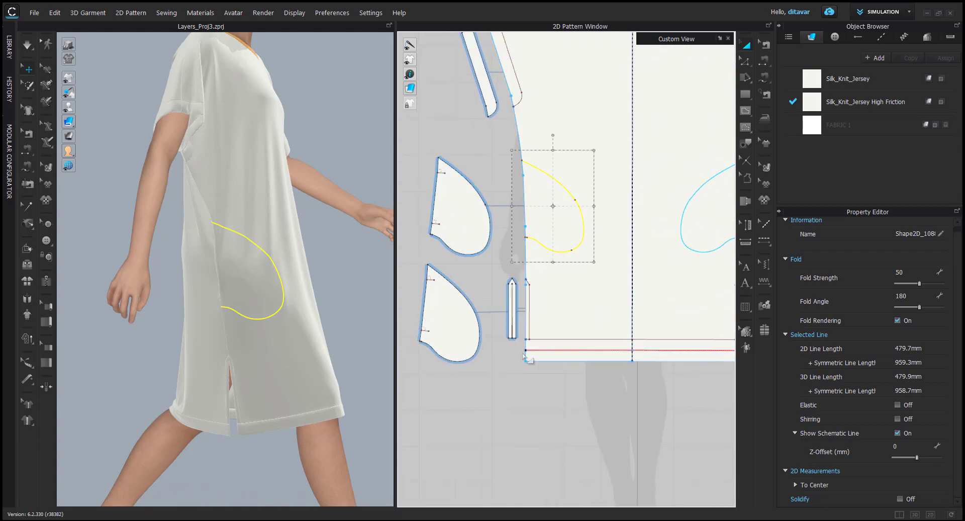
pyautogui.click(544, 386)
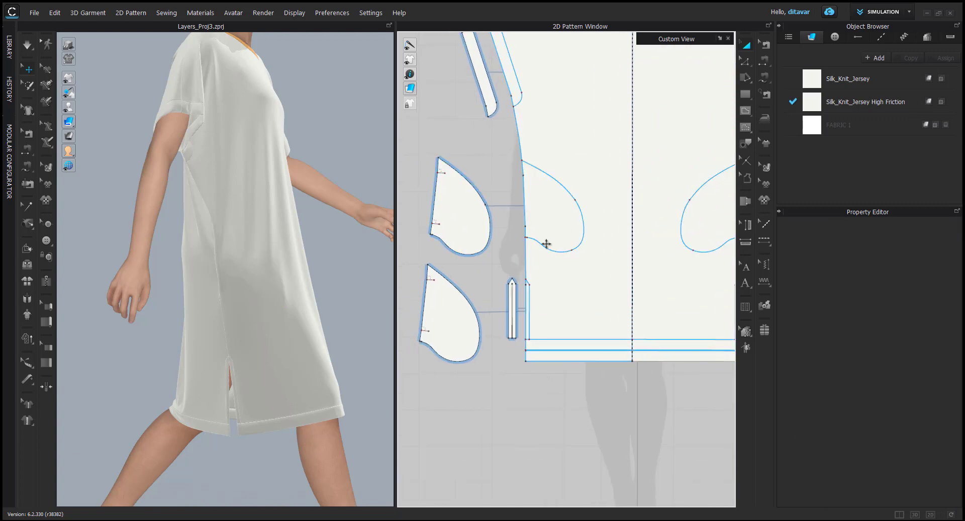
# Step: Select the front panel and the upper pocket piece beside it in turn, and review the pocket piece's simulation properties
pyautogui.click(545, 242)
pyautogui.moveTo(312, 309); pyautogui.dragTo(280, 305, button='right')
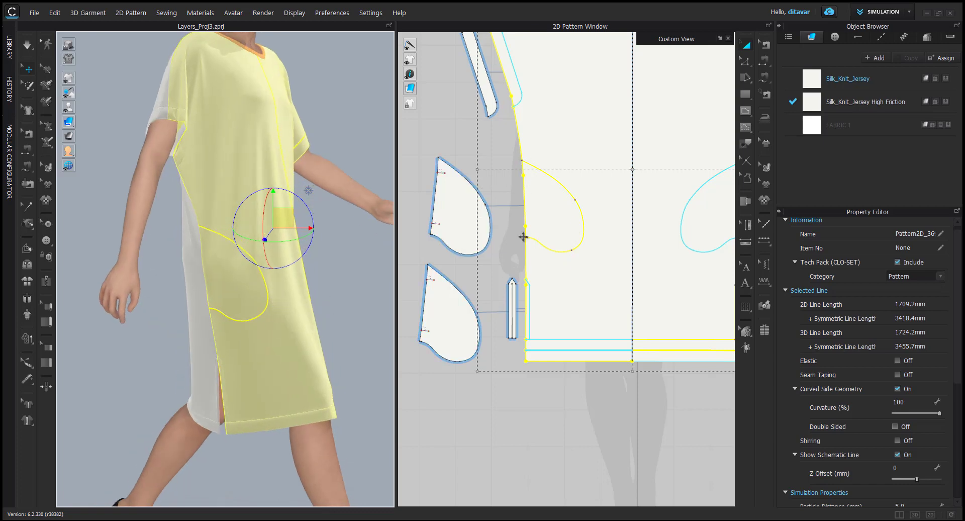
pyautogui.click(560, 416)
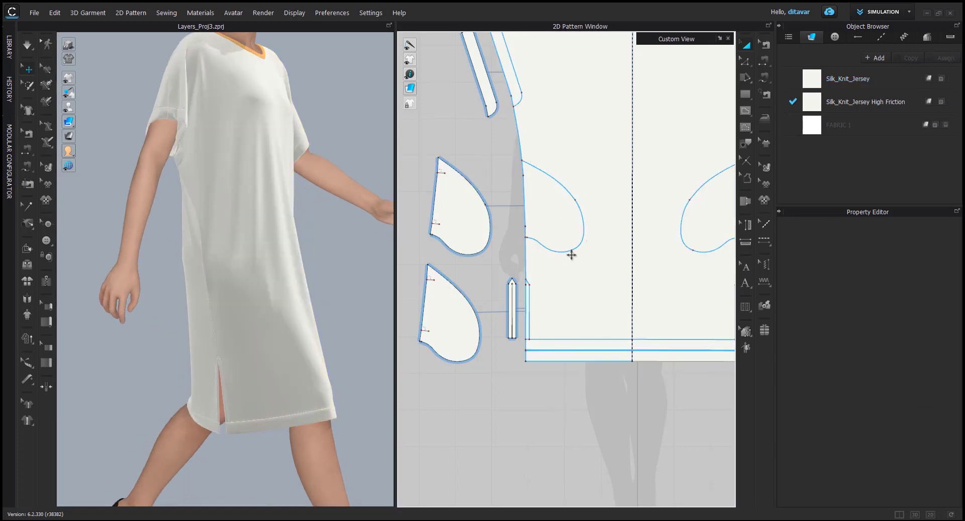
pyautogui.click(466, 230)
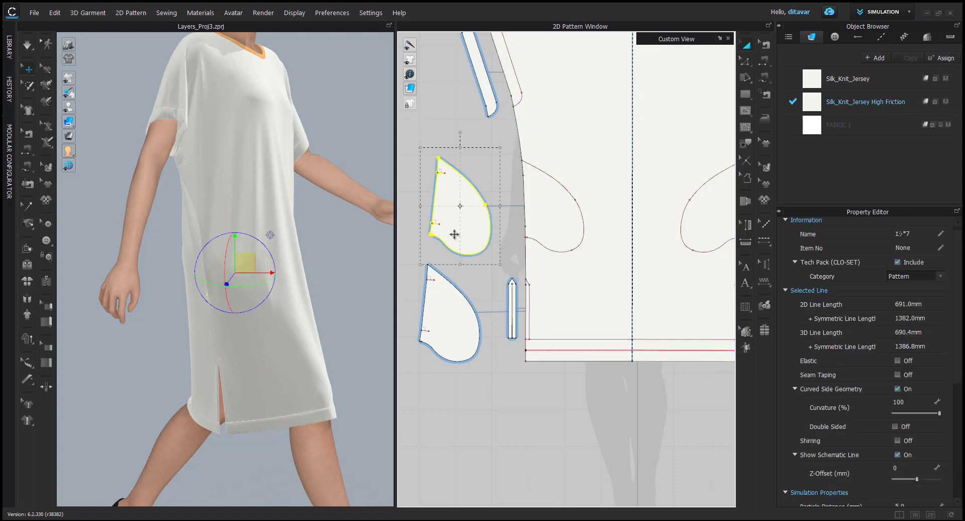
pyautogui.scroll(-5, 898, 401)
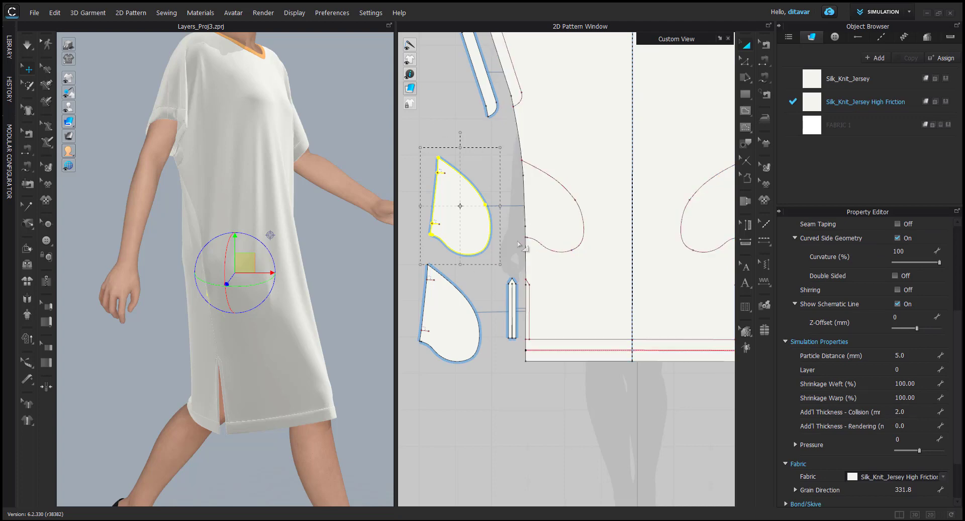
pyautogui.click(356, 289)
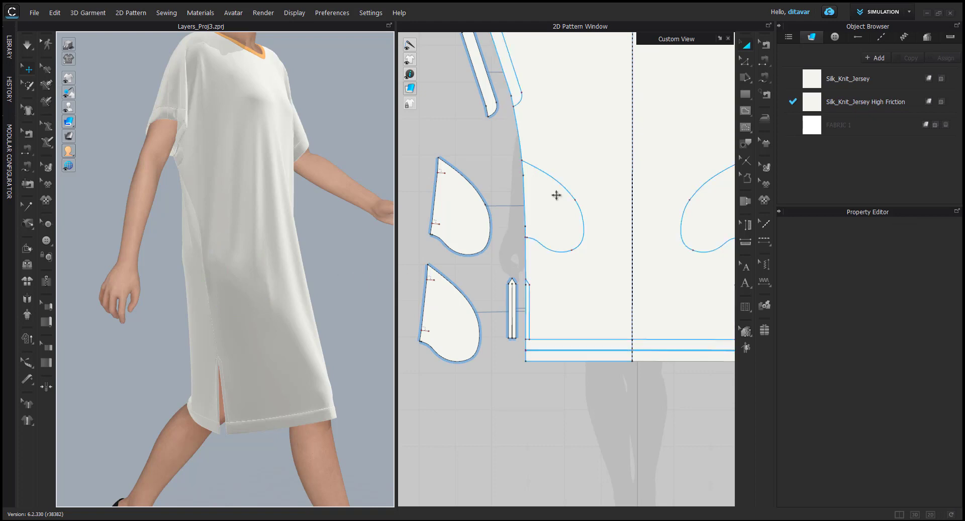
# Step: Select the upper pocket piece on each side to locate it on the dress, and examine the pocket areas from the front
pyautogui.moveTo(272, 272); pyautogui.dragTo(216, 280, button='right')
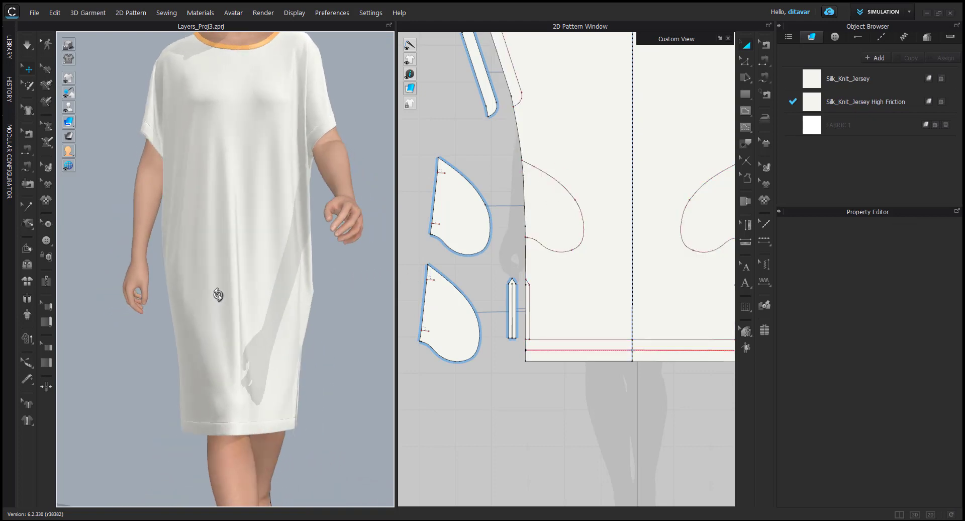
pyautogui.scroll(-3, 602, 216)
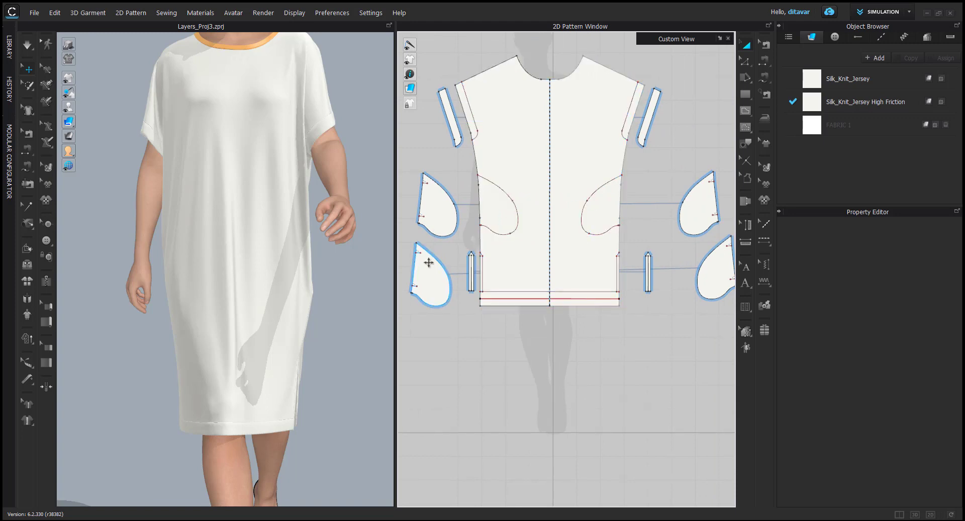
pyautogui.click(433, 215)
pyautogui.click(696, 208)
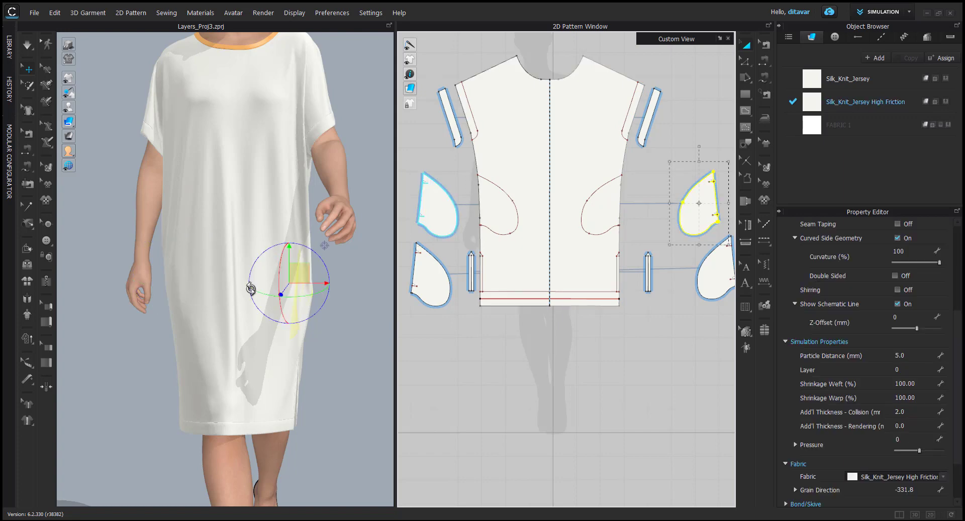
pyautogui.click(454, 207)
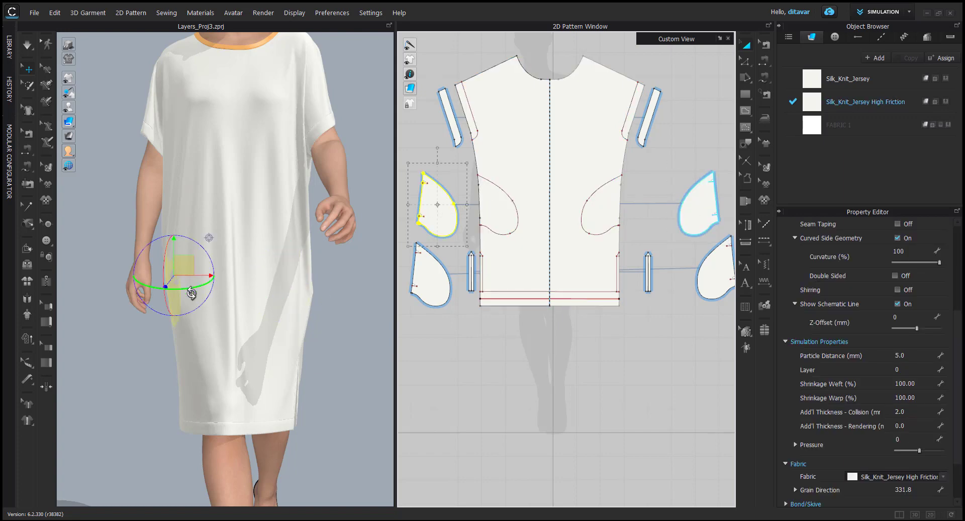
pyautogui.moveTo(171, 291); pyautogui.dragTo(254, 290, button='right')
pyautogui.click(274, 282)
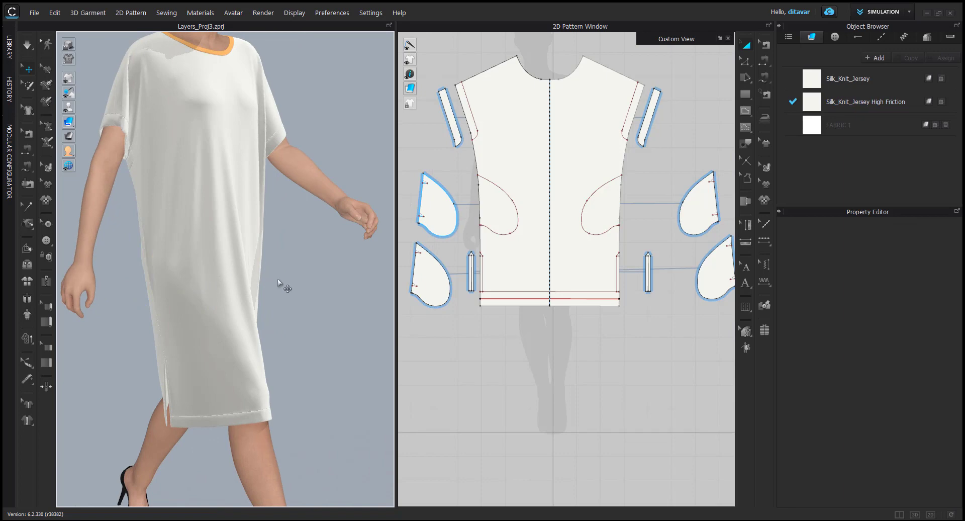
pyautogui.moveTo(245, 291); pyautogui.dragTo(212, 292, button='right')
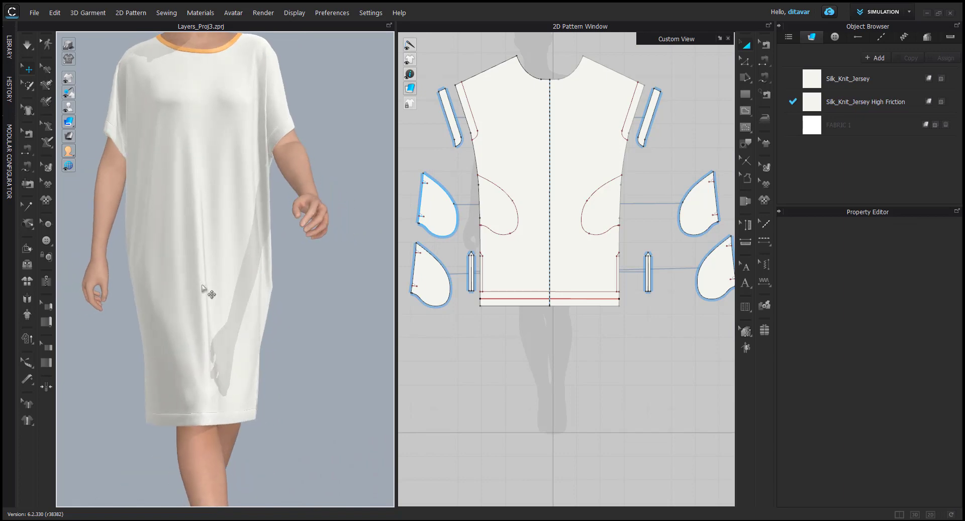
pyautogui.scroll(3, 210, 319)
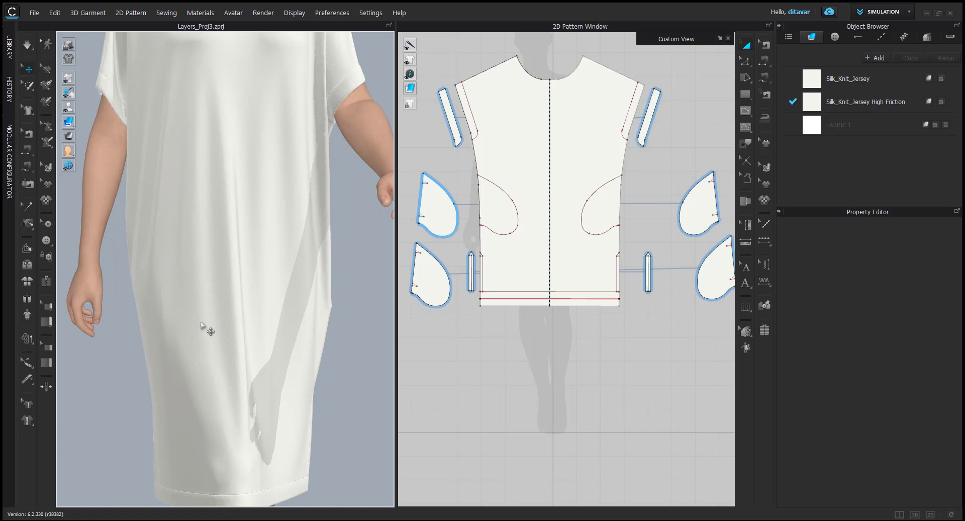
pyautogui.scroll(-3, 203, 331)
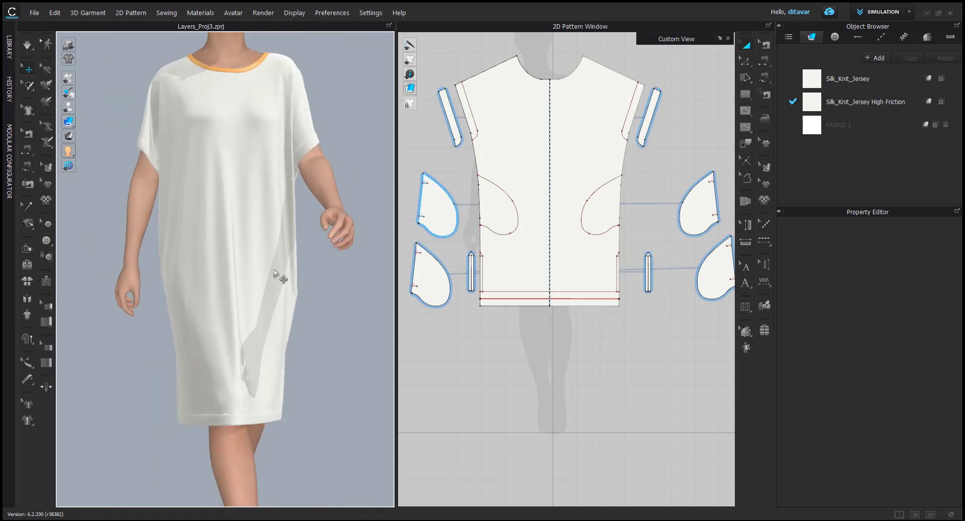
# Step: Examine how the dress front drapes over the avatar's body and hips, both close up and from farther away
pyautogui.moveTo(279, 275)
pyautogui.mouseDown(button='right')
pyautogui.moveTo(190, 265)
pyautogui.moveTo(293, 271)
pyautogui.mouseUp(button='right')
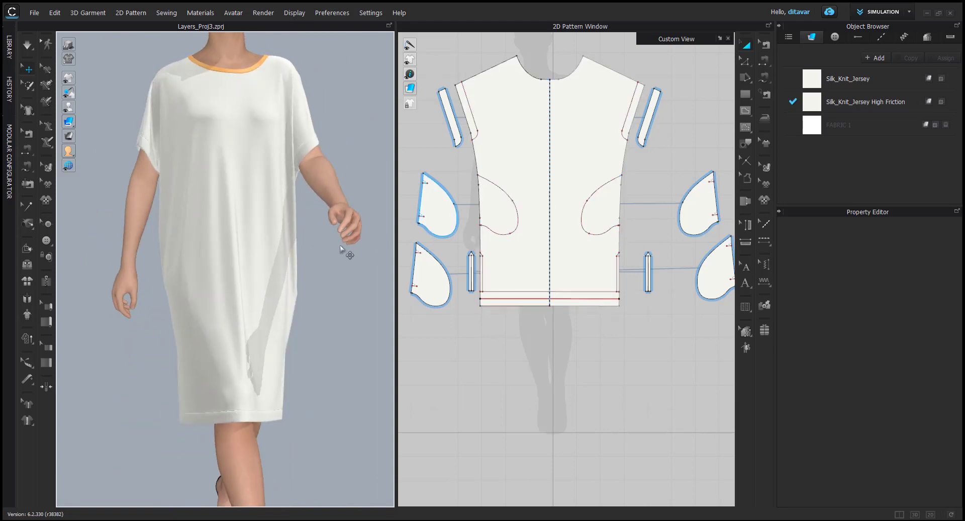
pyautogui.scroll(-2, 323, 262)
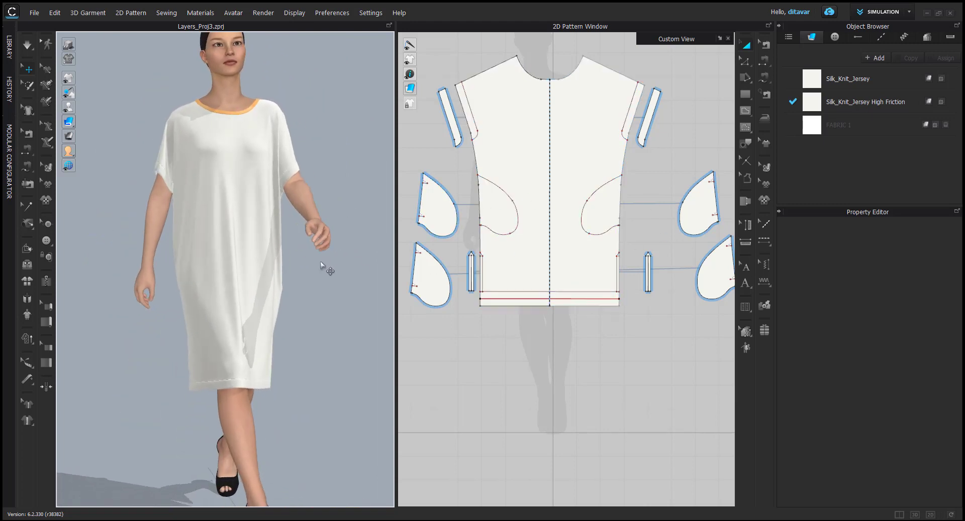
pyautogui.moveTo(268, 278); pyautogui.dragTo(217, 270, button='right')
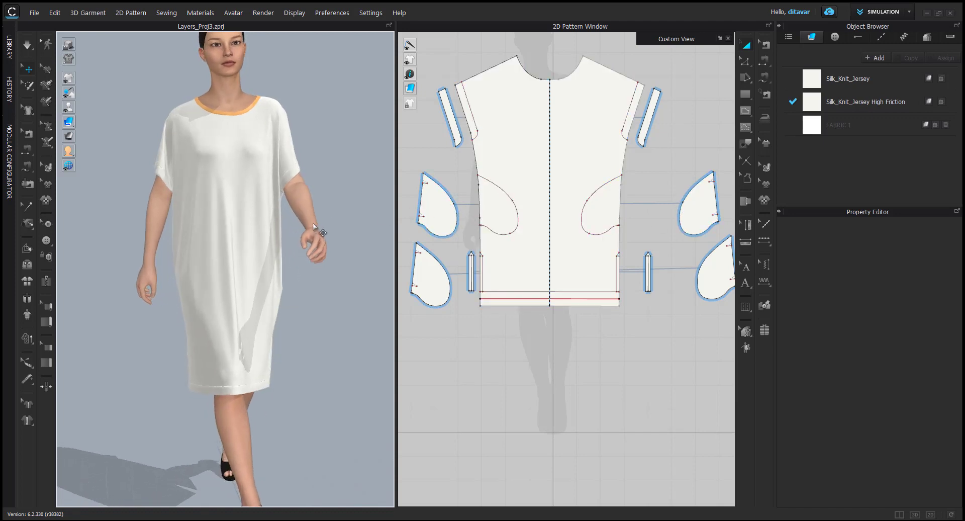
pyautogui.scroll(4, 286, 216)
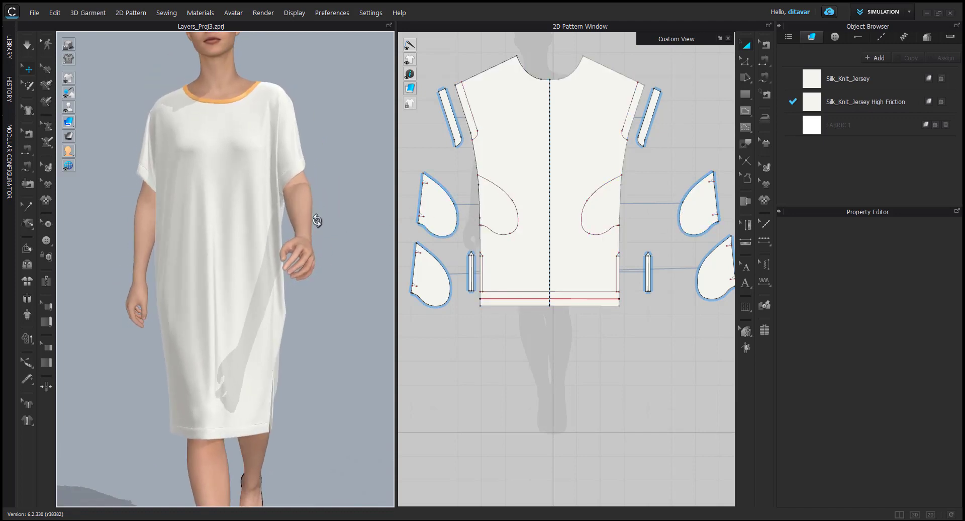
pyautogui.scroll(-3, 508, 206)
# Step: Select the neckband on the dress and its upper edge in the 2D pattern, and review the simulation and line settings
pyautogui.moveTo(505, 210); pyautogui.dragTo(482, 232, button='right')
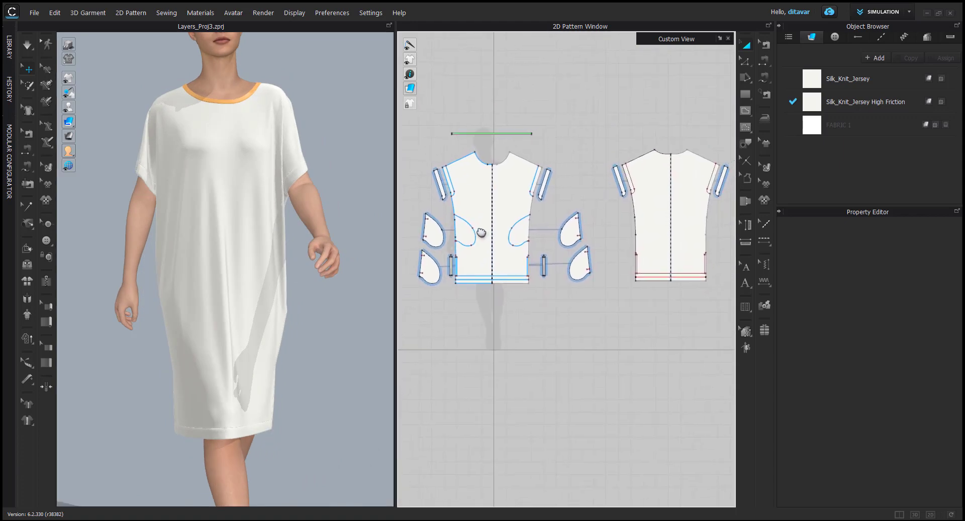
pyautogui.scroll(4, 315, 173)
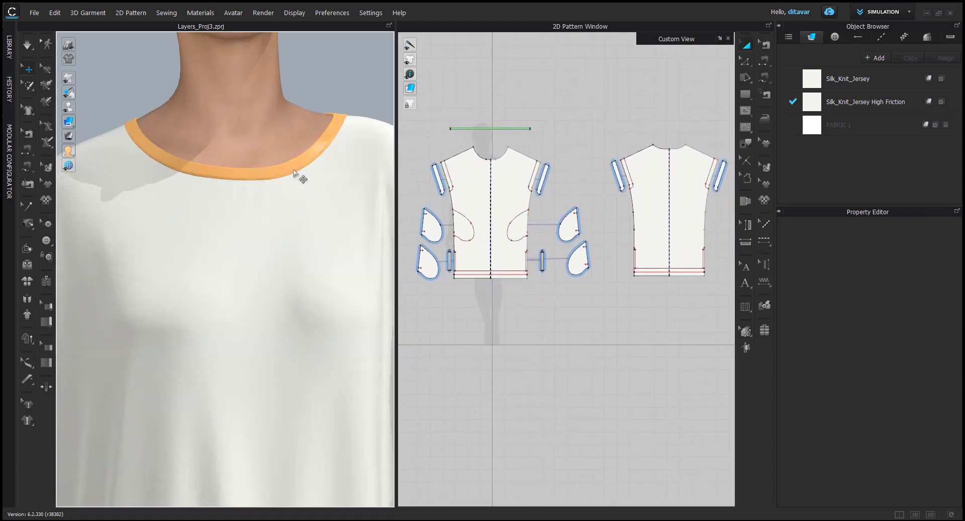
pyautogui.click(299, 178)
pyautogui.scroll(3, 265, 200)
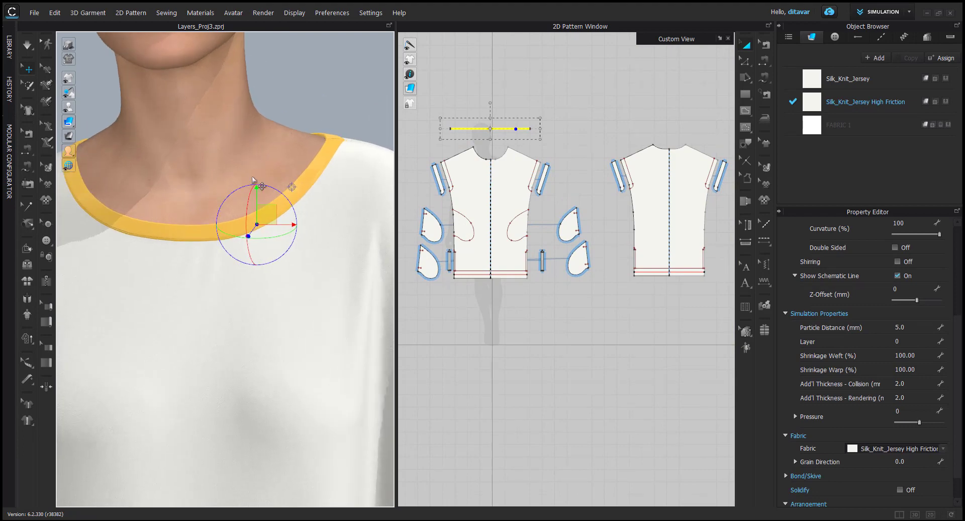
pyautogui.scroll(4, 483, 131)
pyautogui.scroll(2, 484, 131)
pyautogui.click(485, 120)
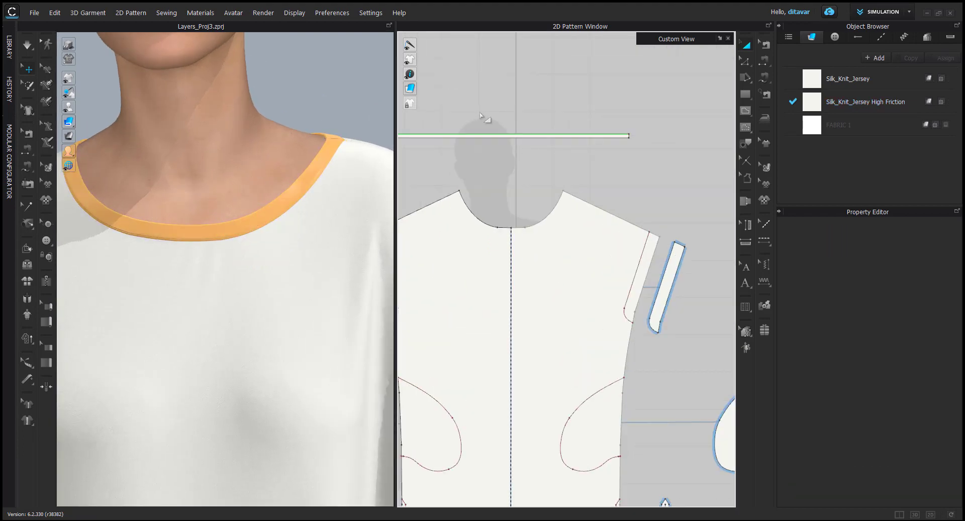
pyautogui.scroll(2, 495, 146)
pyautogui.click(496, 132)
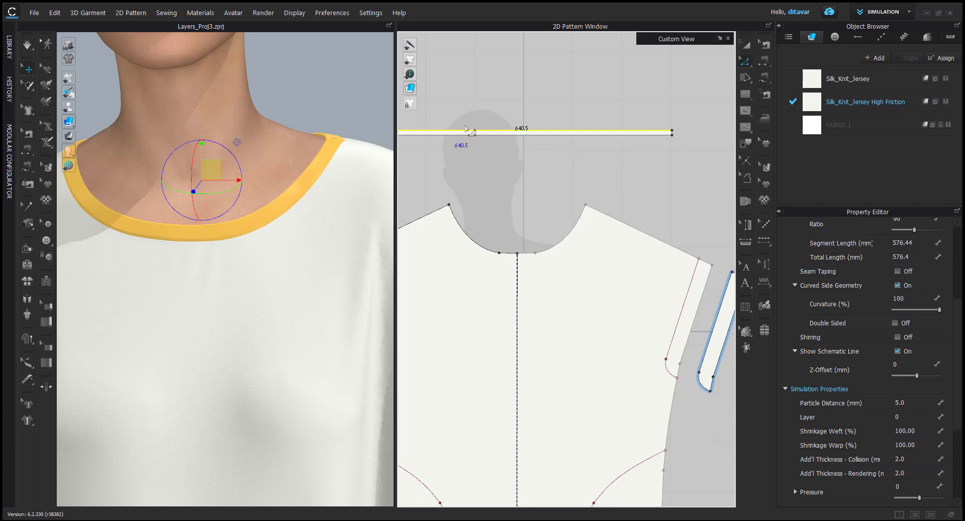
# Step: Open the Silk_Knit_Jersey High Friction fabric and review its physical property details
pyautogui.click(842, 102)
pyautogui.scroll(5, 864, 278)
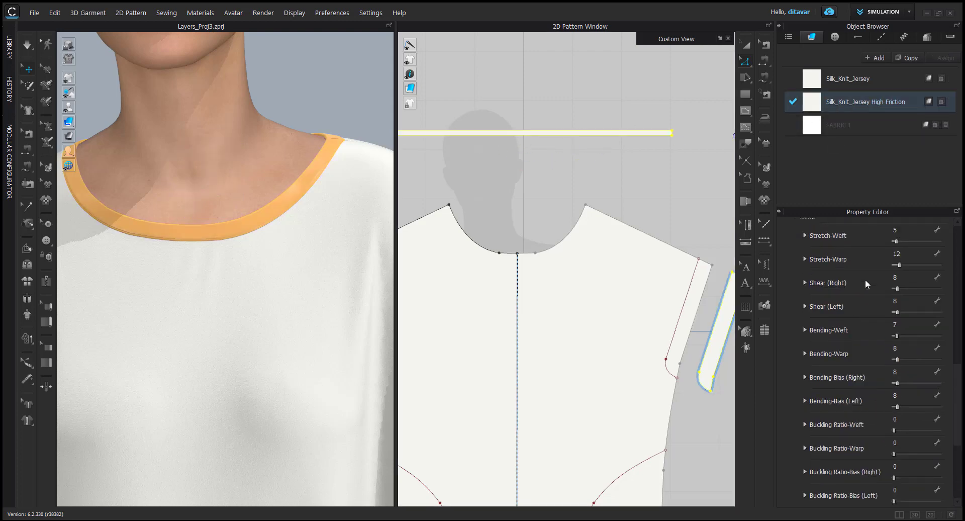
pyautogui.scroll(-6, 317, 157)
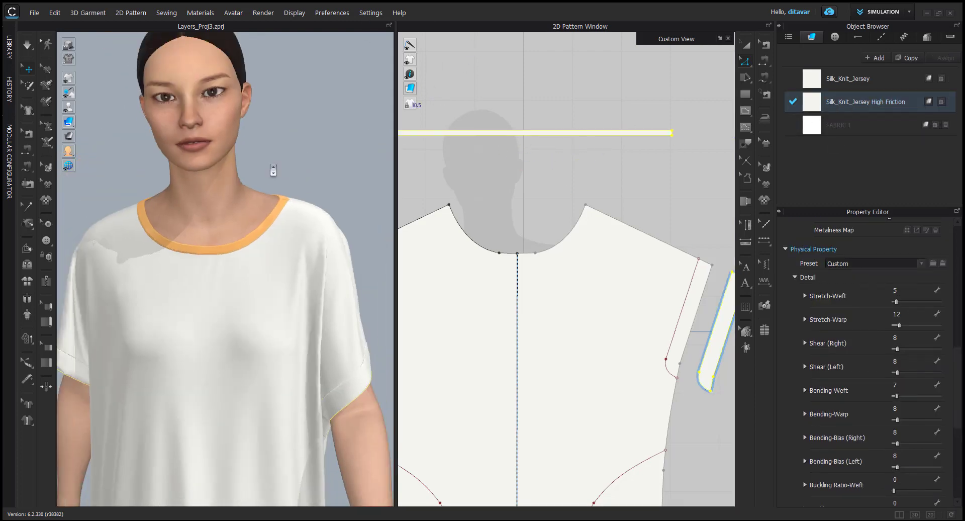
# Step: Reselect the neckband's upper edge, review its Elastic strength and ratio settings, and clear the selection
pyautogui.scroll(2, 274, 112)
pyautogui.click(462, 132)
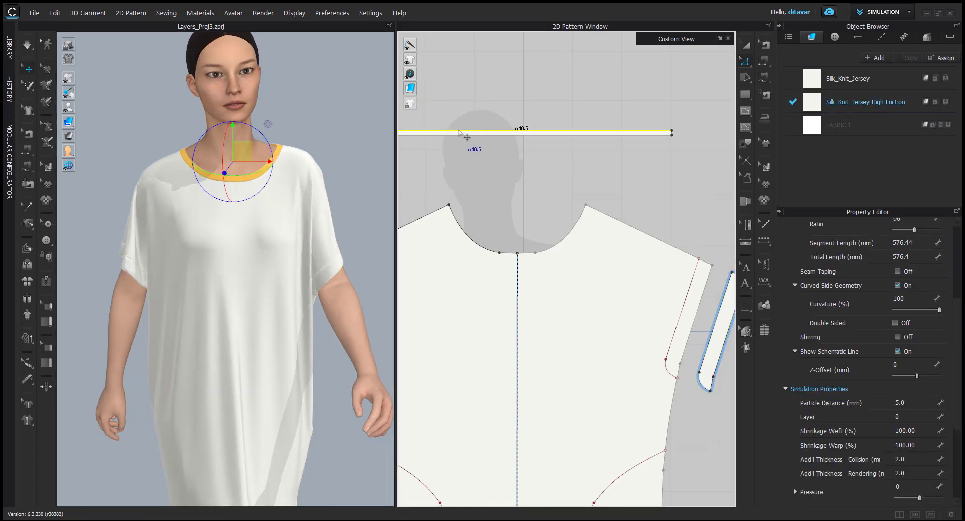
pyautogui.scroll(2, 855, 351)
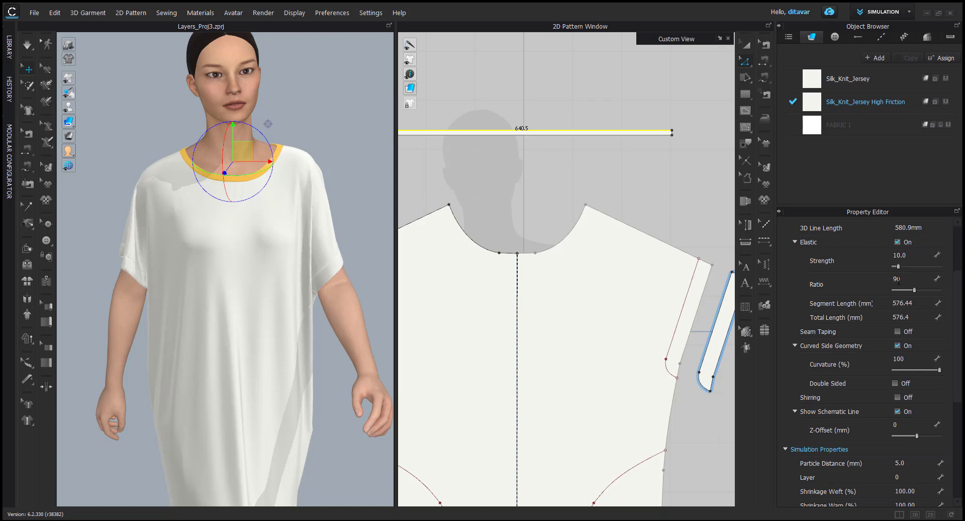
pyautogui.click(530, 153)
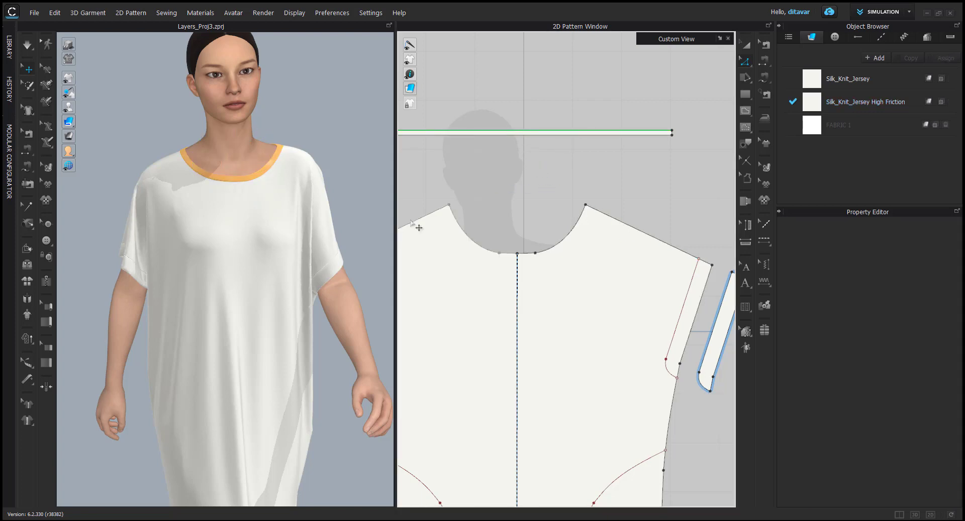
# Step: Examine the neckline and full length of the dress on the avatar, along with the complete front and back pattern layout
pyautogui.moveTo(265, 180); pyautogui.dragTo(259, 199, button='right')
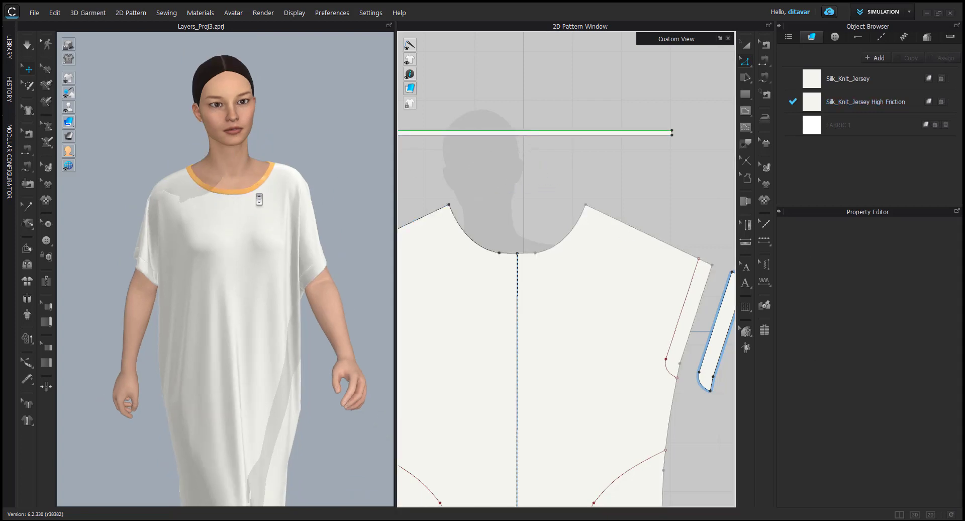
pyautogui.scroll(2, 259, 198)
pyautogui.scroll(-3, 265, 223)
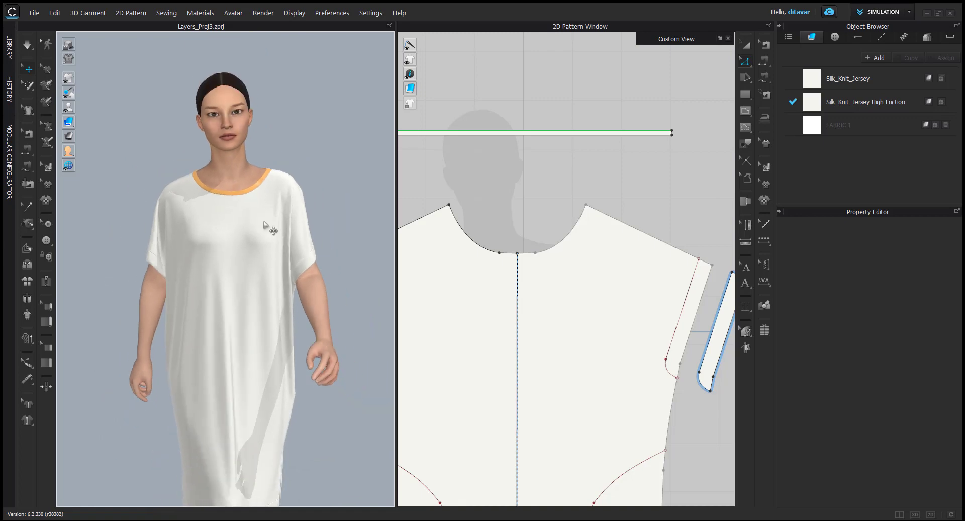
pyautogui.scroll(2, 263, 223)
pyautogui.moveTo(295, 235)
pyautogui.mouseDown(button='right')
pyautogui.moveTo(248, 226)
pyautogui.moveTo(60, 231)
pyautogui.moveTo(323, 237)
pyautogui.moveTo(299, 218)
pyautogui.mouseUp(button='right')
pyautogui.scroll(-2, 301, 221)
pyautogui.scroll(-3, 638, 156)
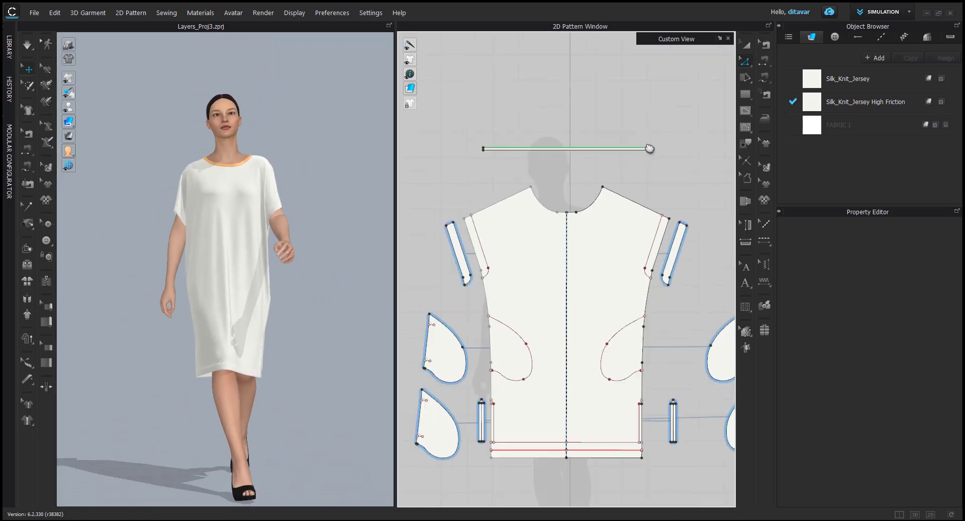
pyautogui.scroll(-5, 649, 148)
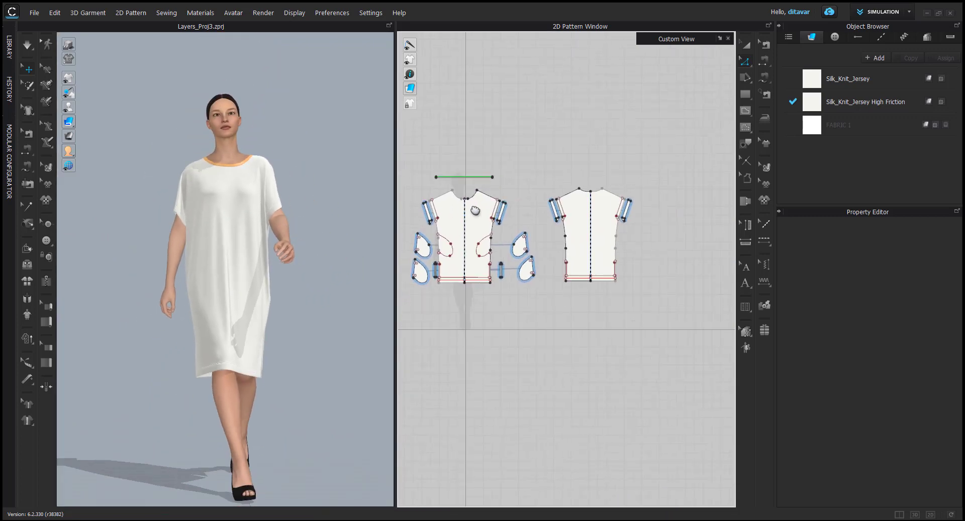
pyautogui.scroll(3, 475, 210)
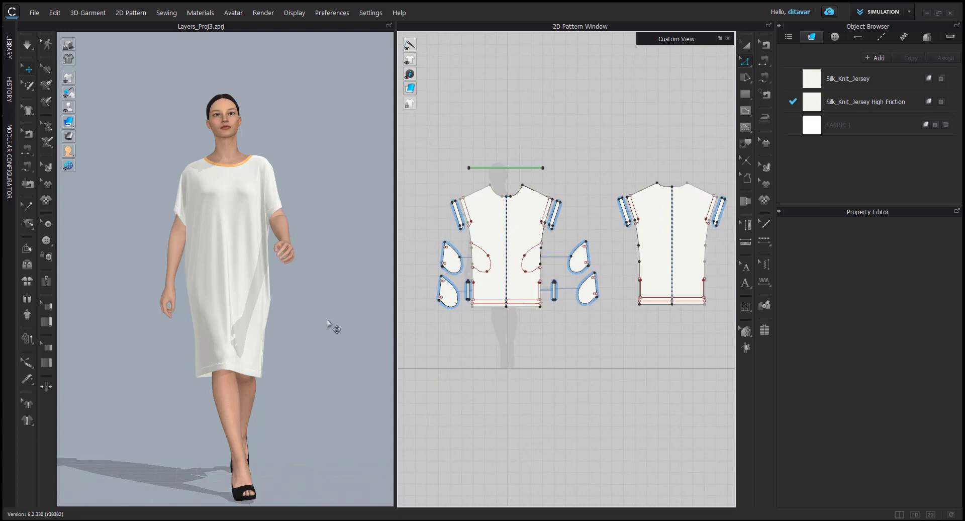
pyautogui.scroll(2, 330, 286)
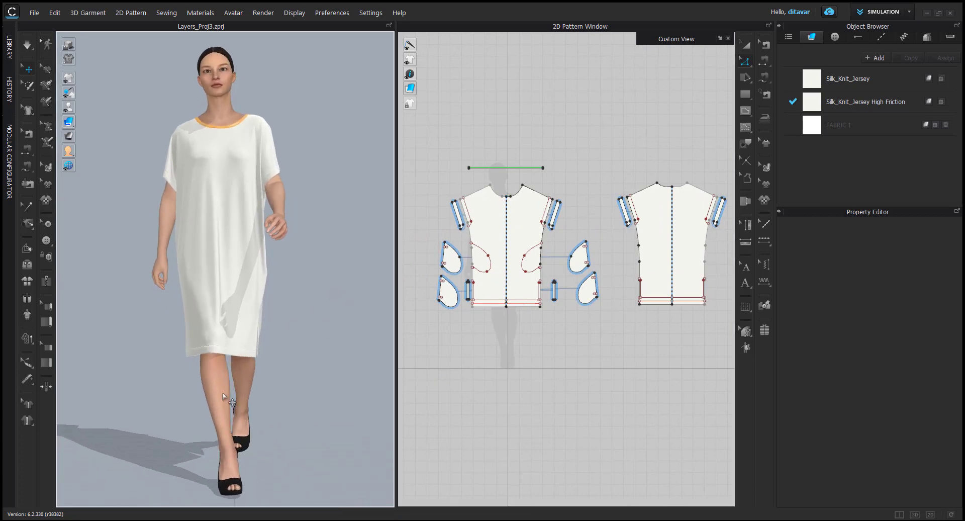
# Step: Select the avatar's legs, review the Static Friction setting of their surface, and clear the selection
pyautogui.click(222, 393)
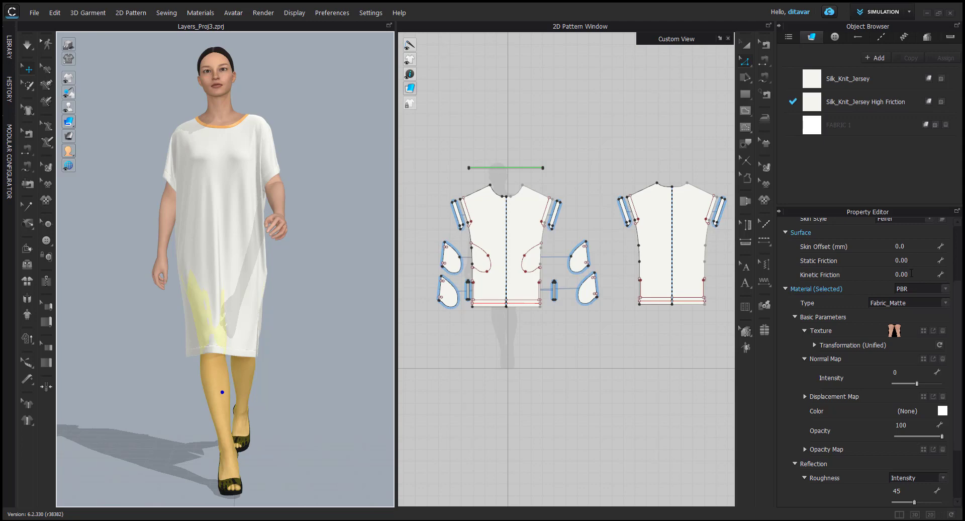
pyautogui.click(911, 264)
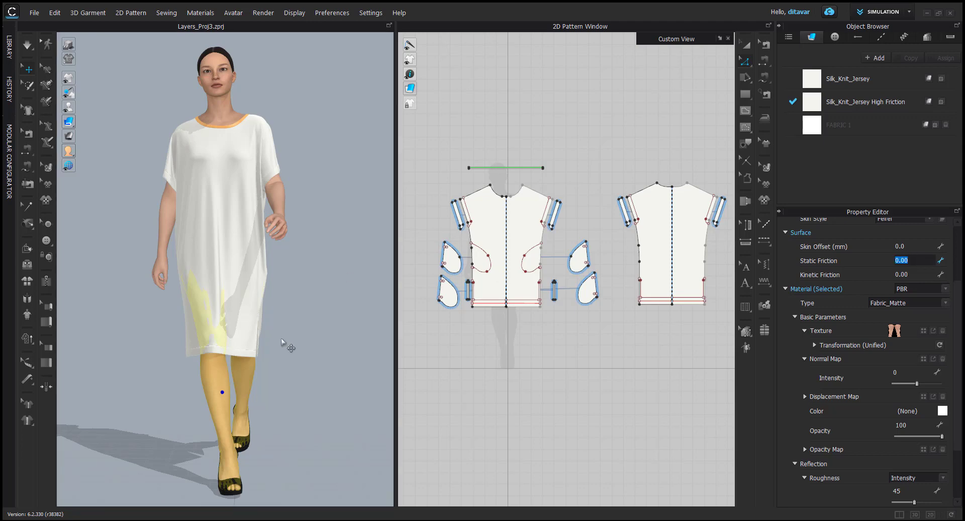
pyautogui.click(315, 339)
pyautogui.scroll(2, 251, 366)
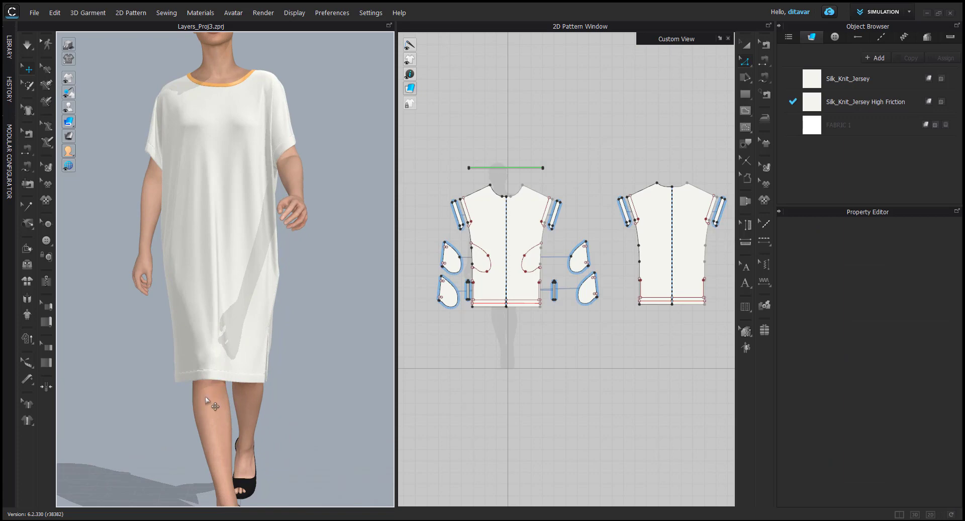
# Step: Select the avatar's legs again, review Kinetic Friction, and examine from the side how the dress lies against them
pyautogui.click(205, 396)
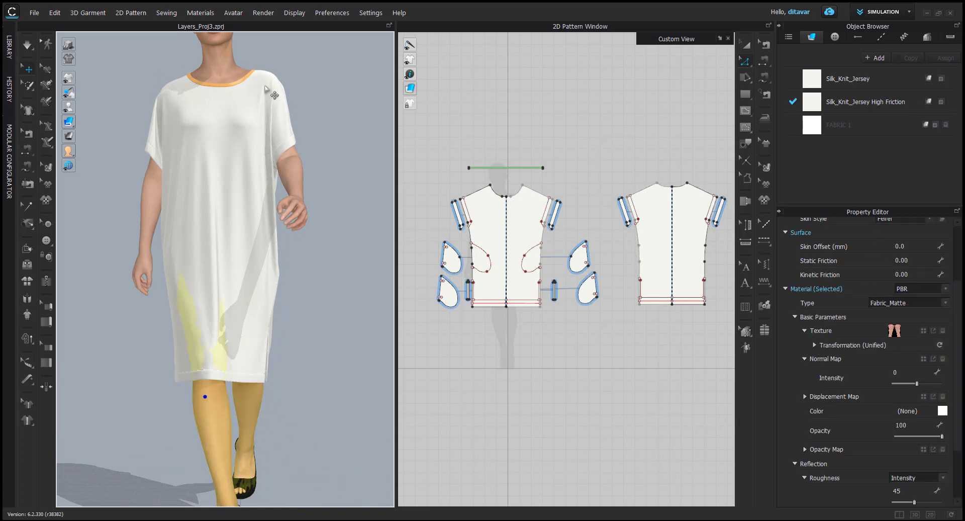
pyautogui.click(911, 274)
pyautogui.moveTo(274, 316); pyautogui.dragTo(362, 314, button='right')
pyautogui.moveTo(277, 317); pyautogui.dragTo(352, 300, button='middle')
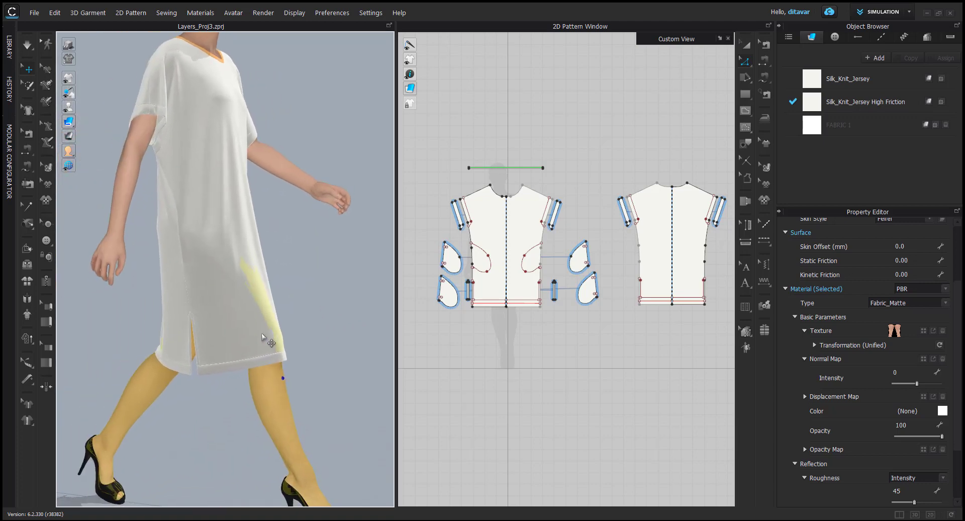
pyautogui.moveTo(285, 308); pyautogui.dragTo(210, 332, button='right')
pyautogui.click(244, 293)
pyautogui.click(335, 343)
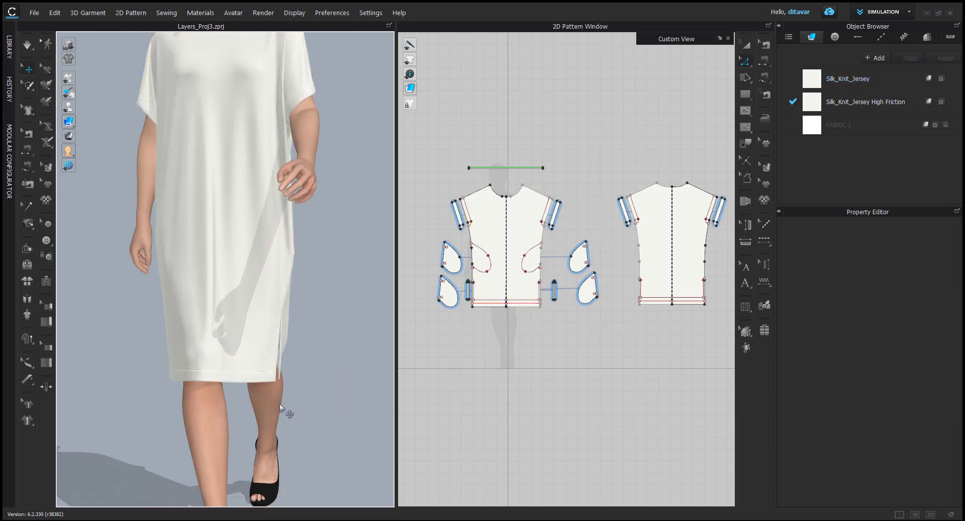
# Step: Select the legs from the front and compare their Kinetic Friction and Static Friction settings, clearing the selection when finished
pyautogui.click(279, 403)
pyautogui.moveTo(279, 403); pyautogui.dragTo(292, 392, button='right')
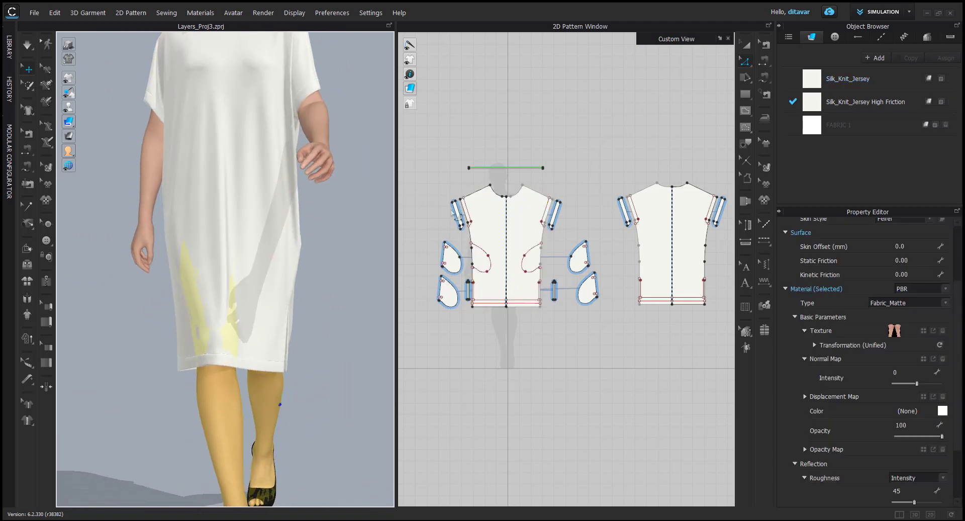
pyautogui.click(915, 274)
pyautogui.scroll(-2, 350, 251)
pyautogui.moveTo(351, 252); pyautogui.dragTo(335, 272, button='right')
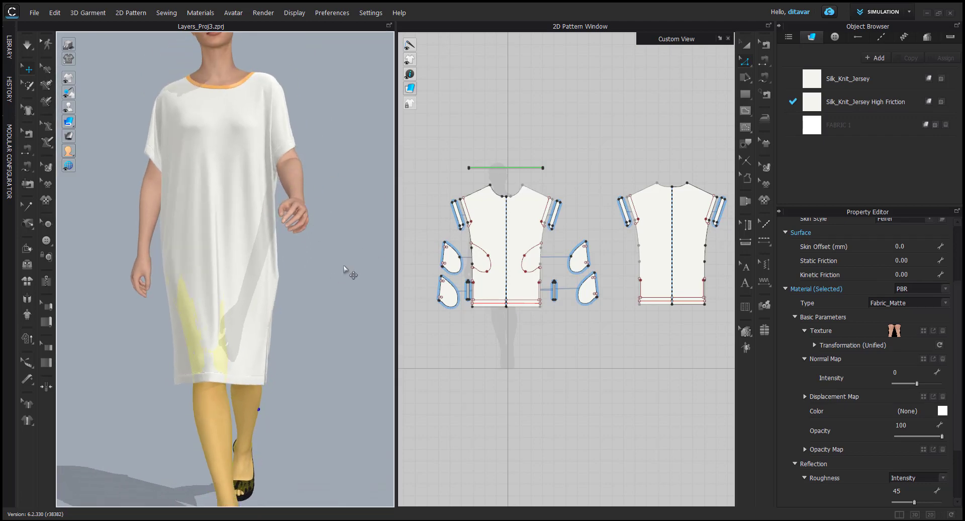
pyautogui.click(902, 274)
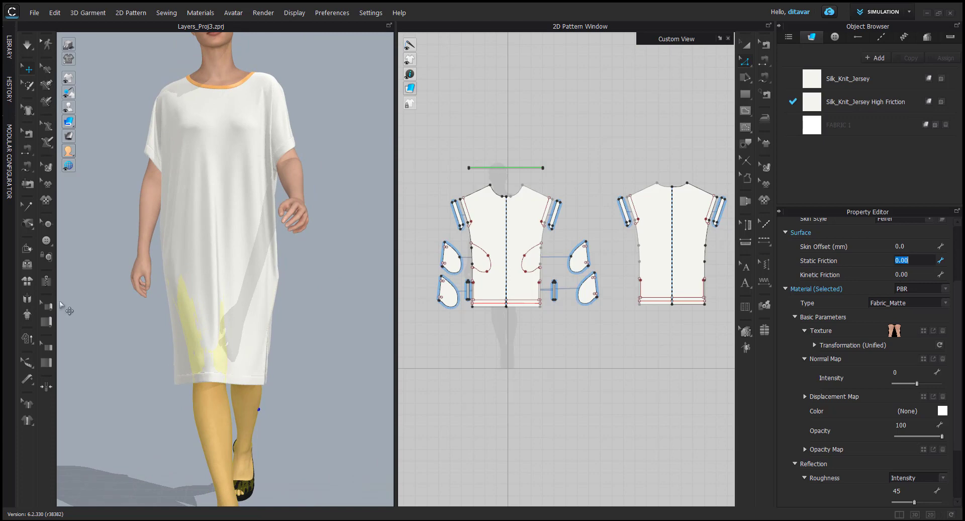
pyautogui.moveTo(67, 307); pyautogui.dragTo(253, 374, button='right')
pyautogui.click(314, 398)
pyautogui.moveTo(314, 398); pyautogui.dragTo(282, 394, button='right')
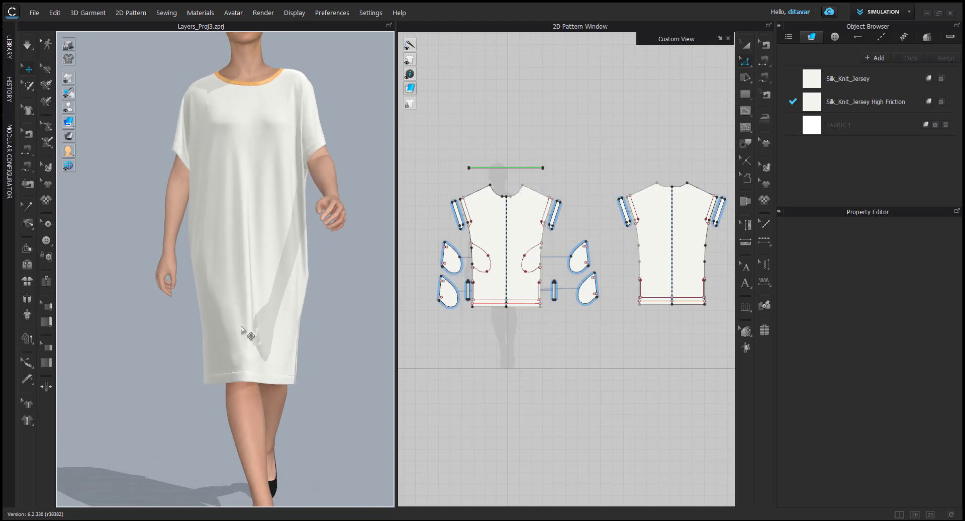
# Step: Examine the dress hem over the legs, recheck the legs' surface settings, and inspect the whole figure from the front
pyautogui.moveTo(248, 327); pyautogui.dragTo(282, 262, button='right')
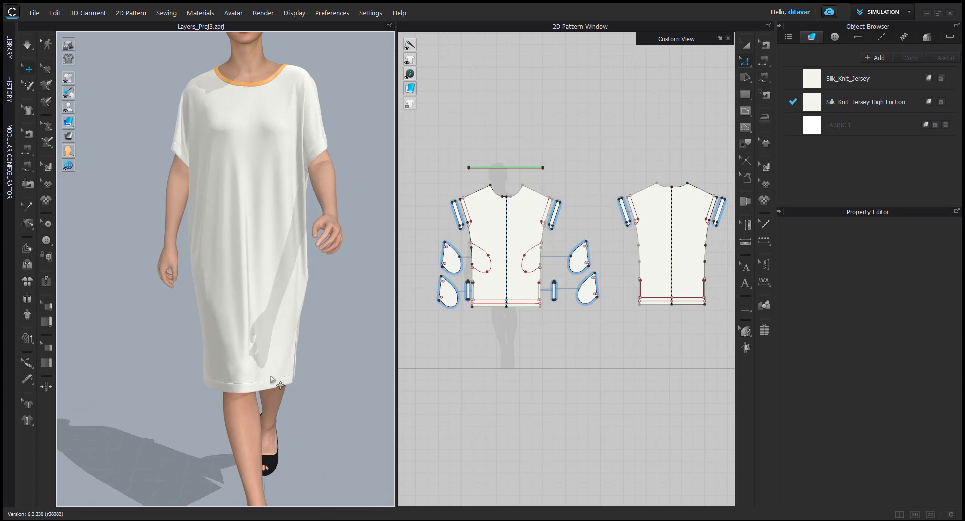
pyautogui.moveTo(293, 403); pyautogui.dragTo(308, 388, button='right')
pyautogui.click(229, 412)
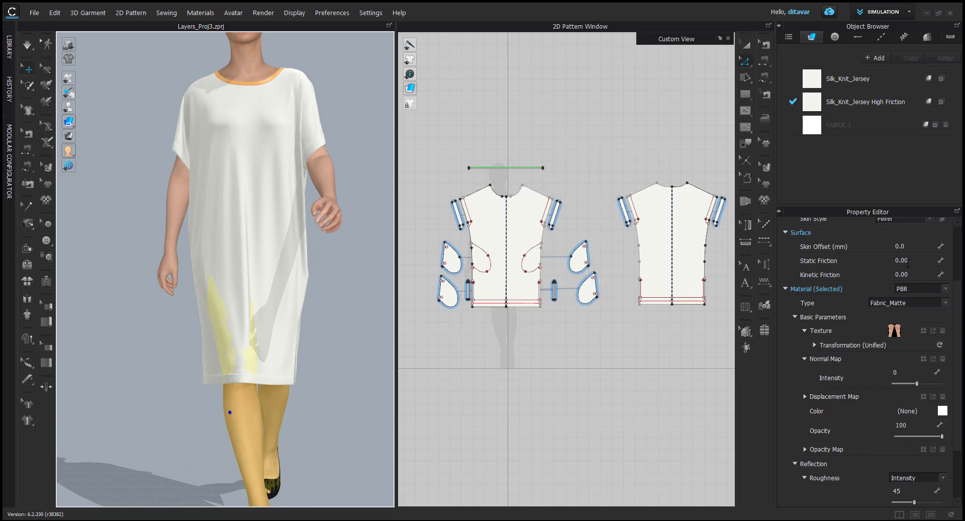
pyautogui.click(339, 412)
pyautogui.scroll(-2, 317, 402)
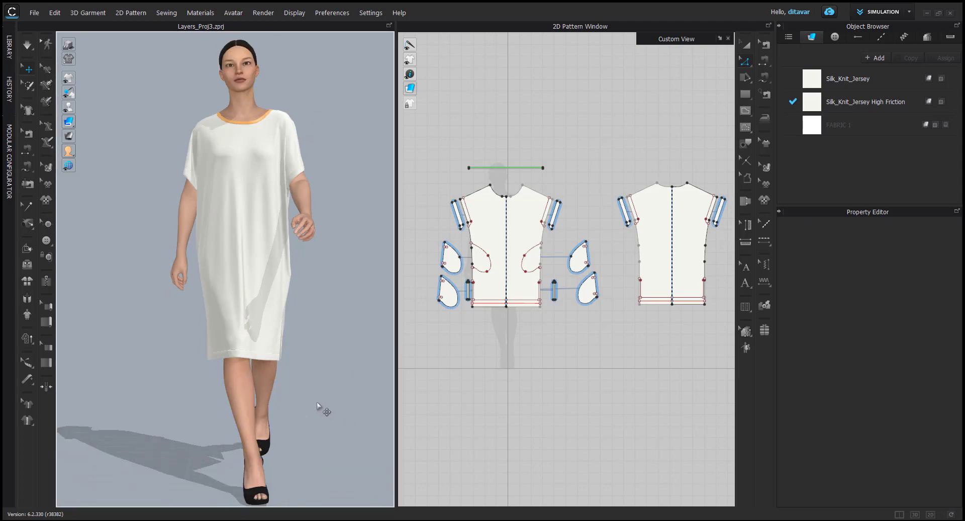
pyautogui.moveTo(316, 402); pyautogui.dragTo(459, 372, button='right')
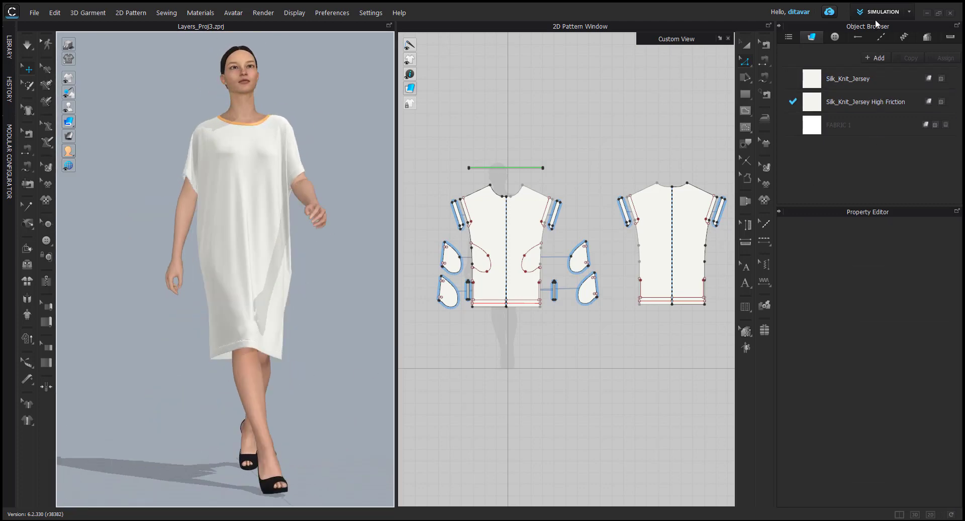
pyautogui.moveTo(332, 316); pyautogui.dragTo(374, 302, button='right')
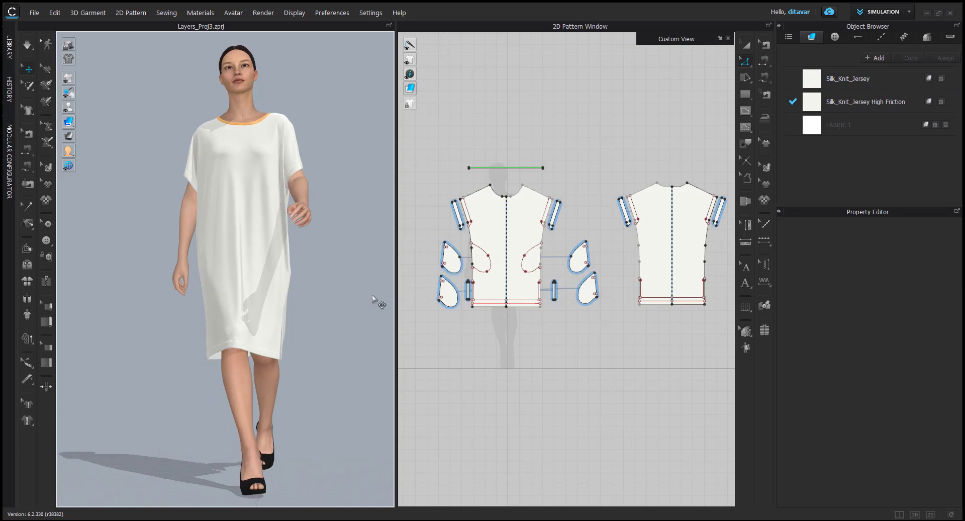
# Step: Switch to the Animation workspace and open the female avatar's motion file FV2_01_No_Hands_Pose.mtn from the library
pyautogui.click(882, 11)
pyautogui.click(876, 47)
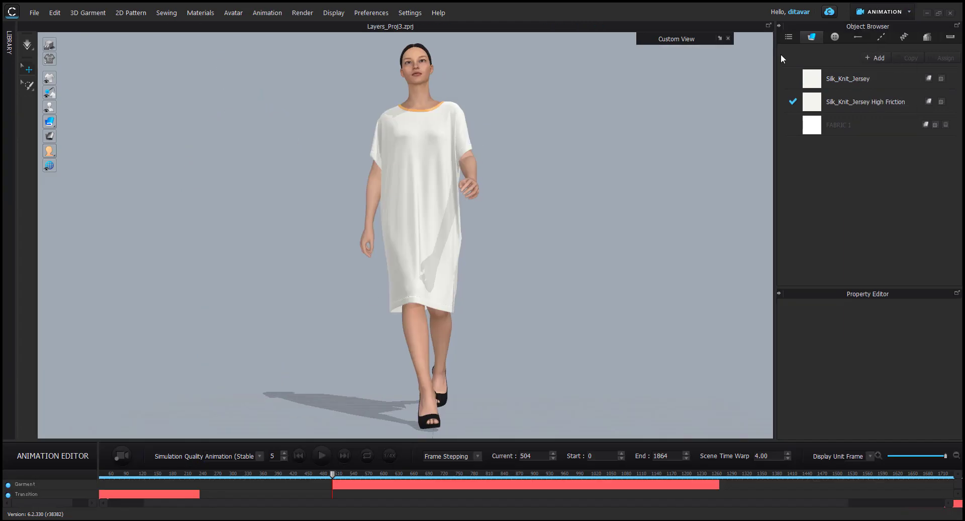
pyautogui.moveTo(339, 230); pyautogui.dragTo(330, 236, button='right')
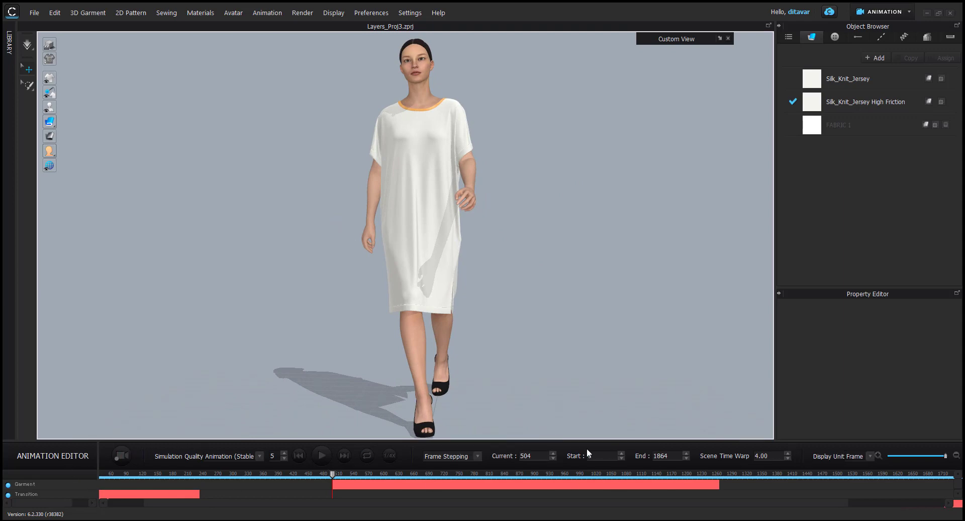
pyautogui.click(9, 41)
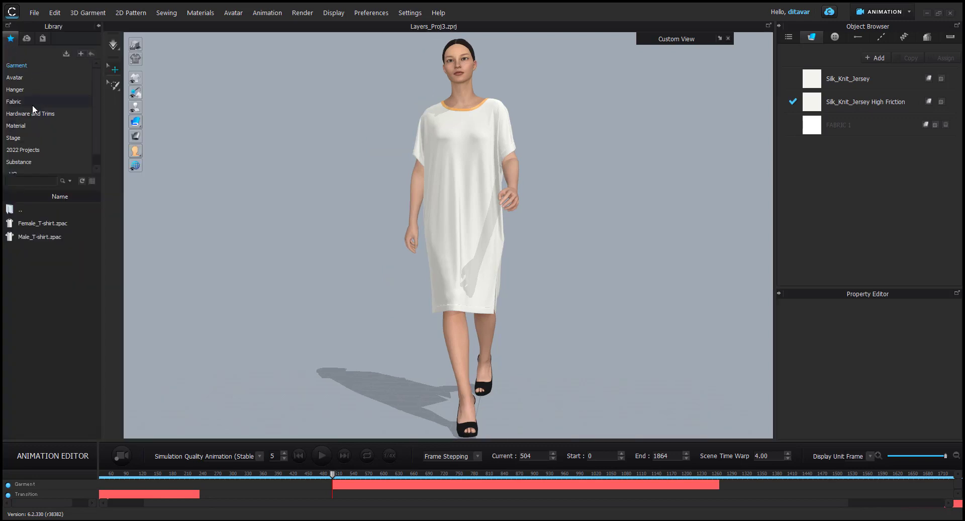
pyautogui.click(20, 78)
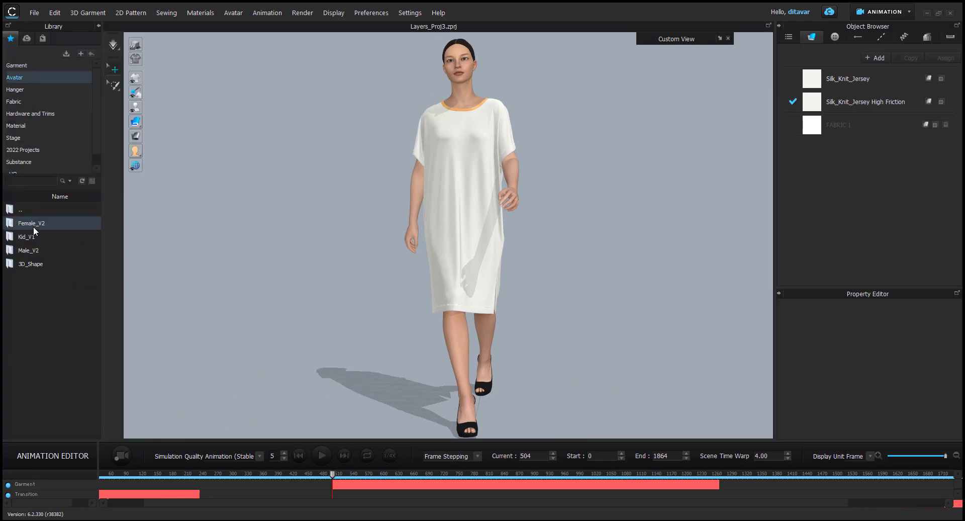
pyautogui.doubleClick(23, 249)
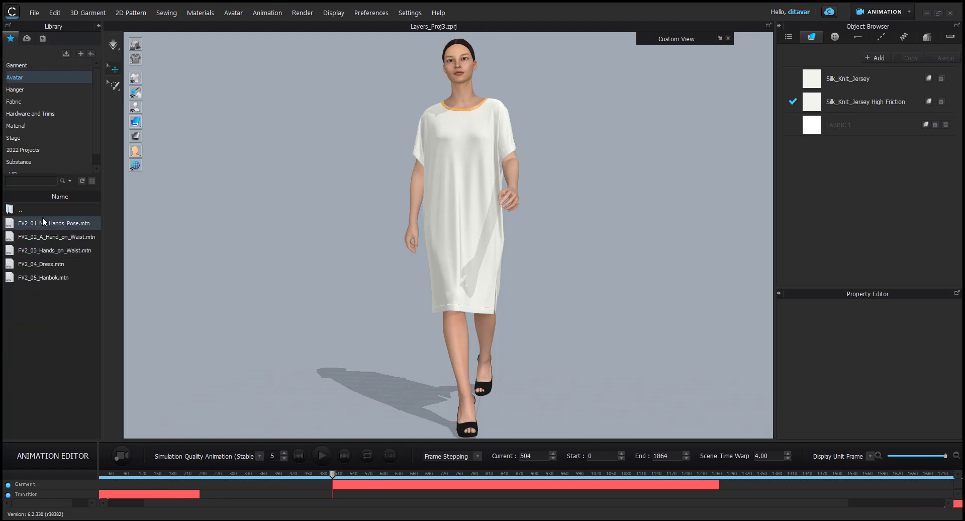
pyautogui.doubleClick(41, 223)
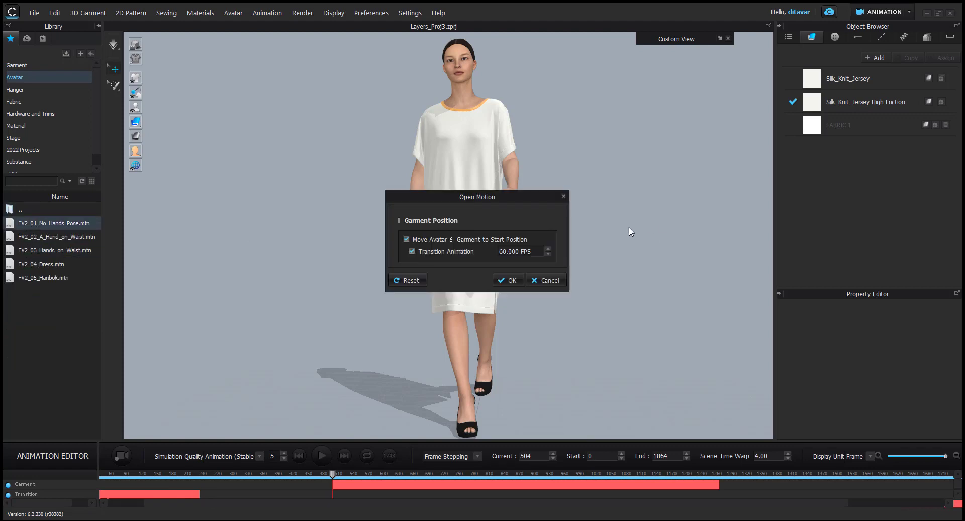
# Step: Review the Transition Animation frame rate and load the motion with the avatar and garment moved to its start position
pyautogui.tripleClick(499, 252)
pyautogui.click(516, 252)
pyautogui.tripleClick(523, 253)
pyautogui.click(526, 252)
pyautogui.tripleClick(523, 251)
pyautogui.click(503, 251)
pyautogui.click(509, 279)
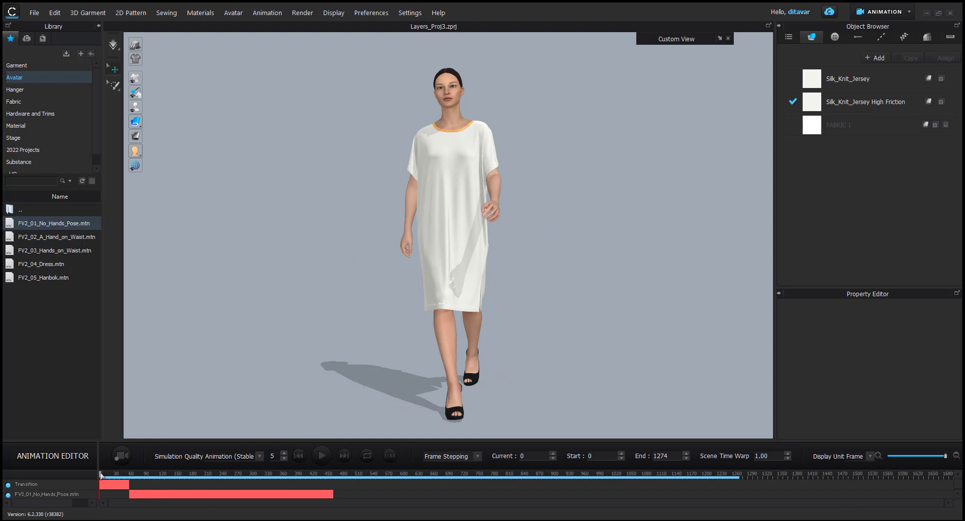
# Step: Examine the avatar and dress at the start of the animation, and scrub through the transition into the walk
pyautogui.moveTo(101, 475)
pyautogui.mouseDown()
pyautogui.moveTo(113, 475)
pyautogui.moveTo(100, 475)
pyautogui.mouseUp()
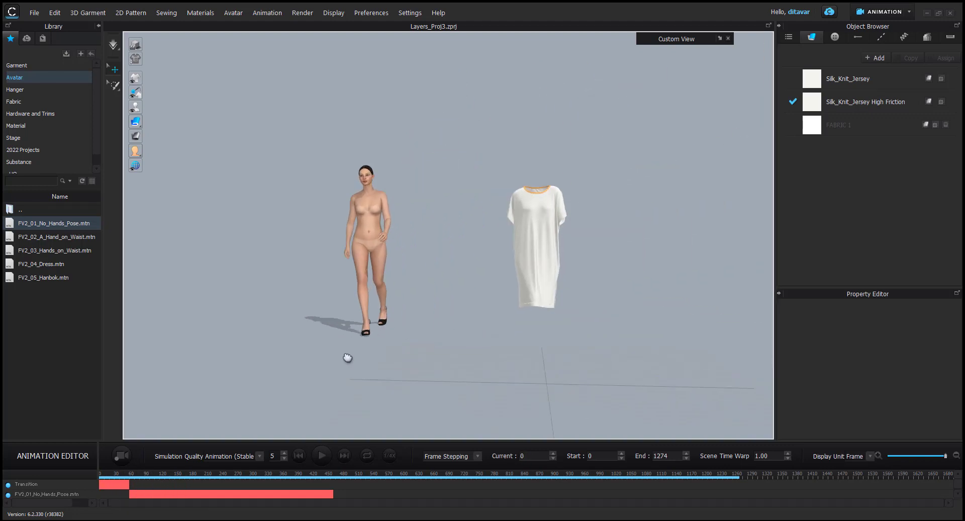
pyautogui.moveTo(348, 357); pyautogui.dragTo(353, 278, button='right')
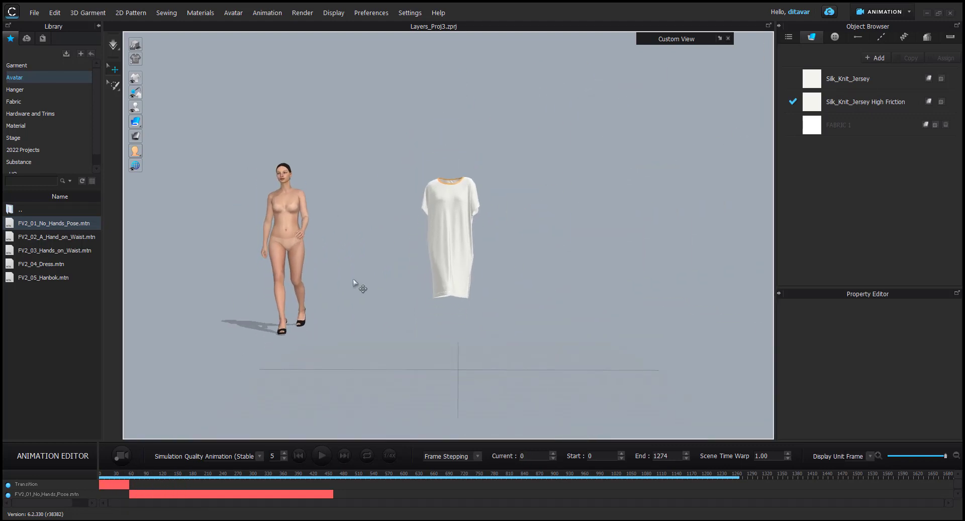
pyautogui.moveTo(426, 155); pyautogui.dragTo(408, 249, button='right')
pyautogui.moveTo(459, 409); pyautogui.dragTo(392, 271, button='right')
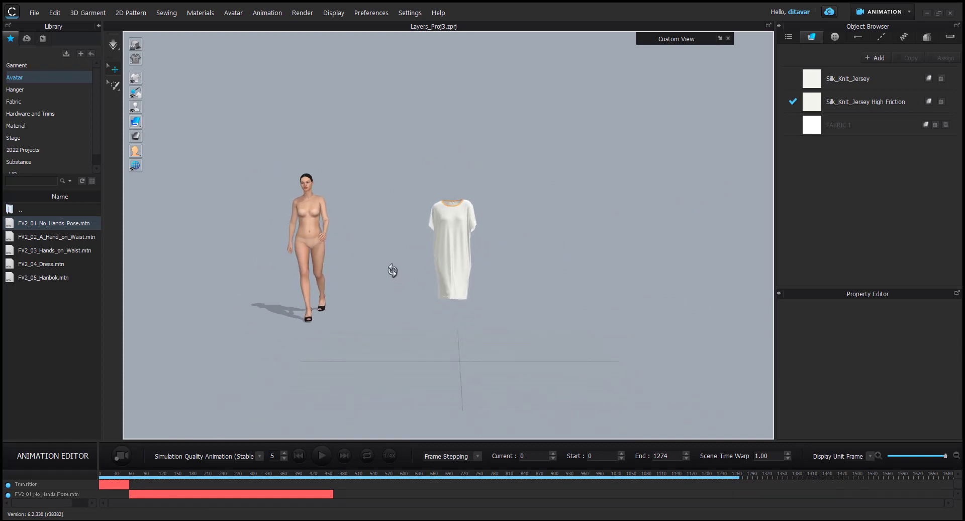
pyautogui.scroll(3, 429, 306)
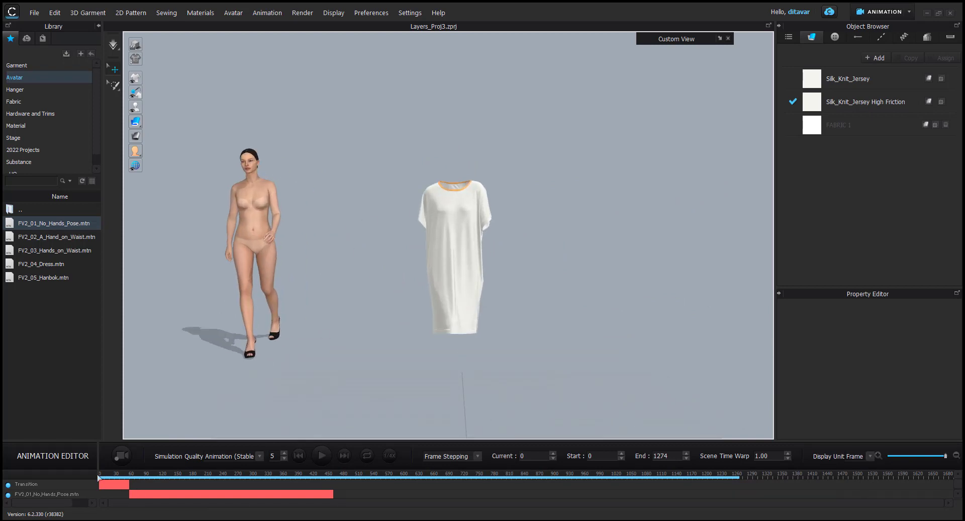
pyautogui.click(100, 476)
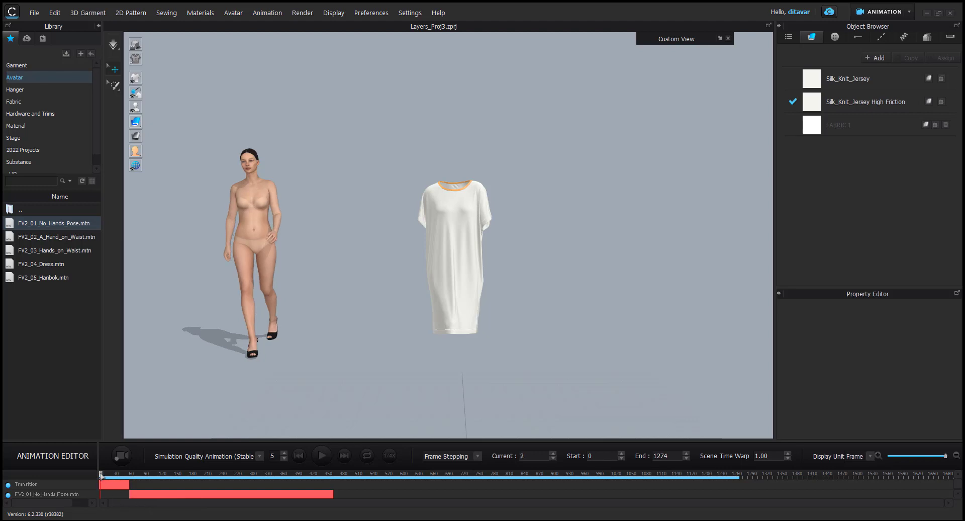
pyautogui.moveTo(99, 474); pyautogui.dragTo(153, 478)
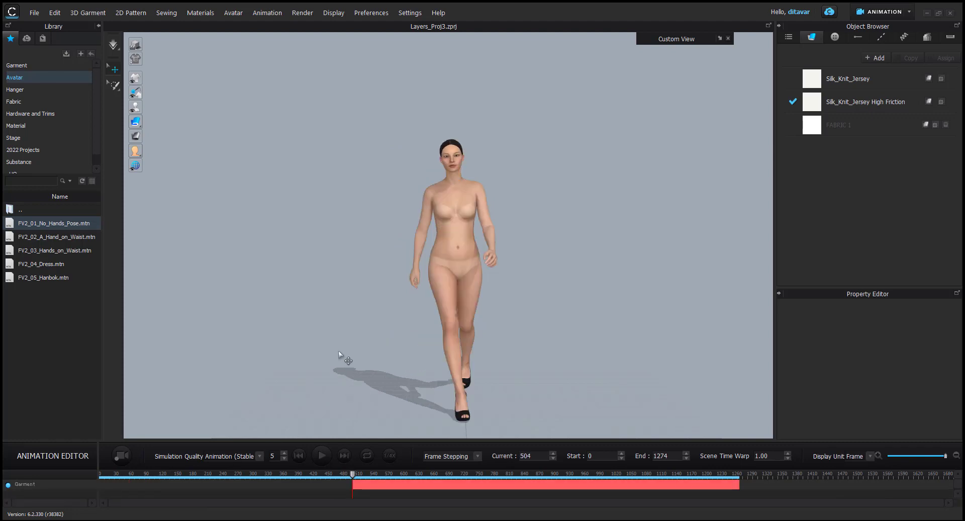
# Step: Examine the dress on the walking avatar from the front and side around frames 503 to 509
pyautogui.click(353, 476)
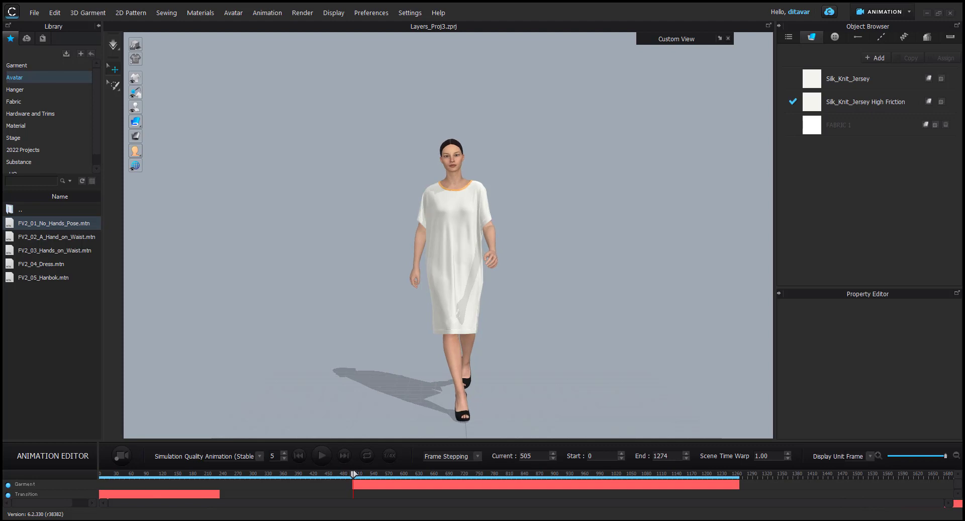
pyautogui.moveTo(412, 332); pyautogui.dragTo(534, 275, button='right')
pyautogui.scroll(3, 534, 276)
pyautogui.moveTo(534, 275); pyautogui.dragTo(499, 269, button='middle')
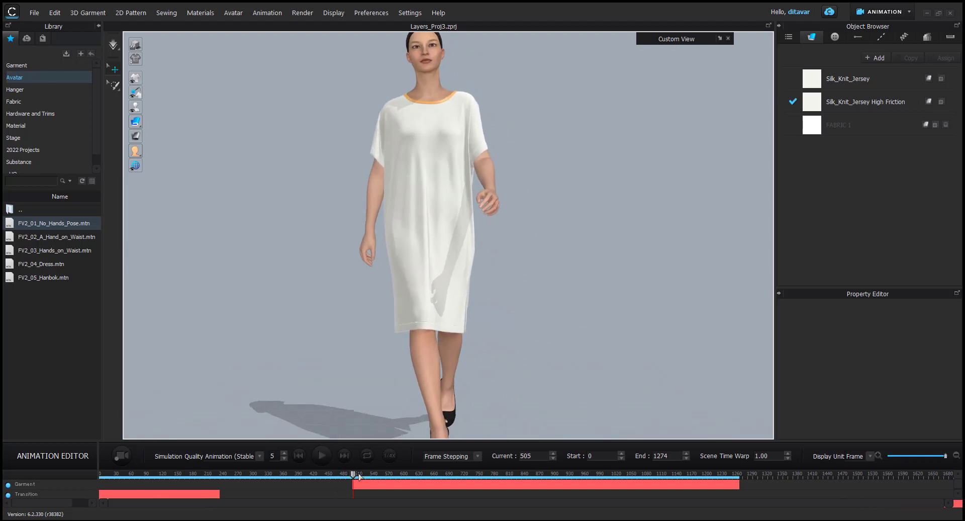
pyautogui.moveTo(354, 475)
pyautogui.mouseDown()
pyautogui.moveTo(106, 475)
pyautogui.moveTo(355, 478)
pyautogui.mouseUp()
pyautogui.moveTo(309, 309); pyautogui.dragTo(382, 317, button='right')
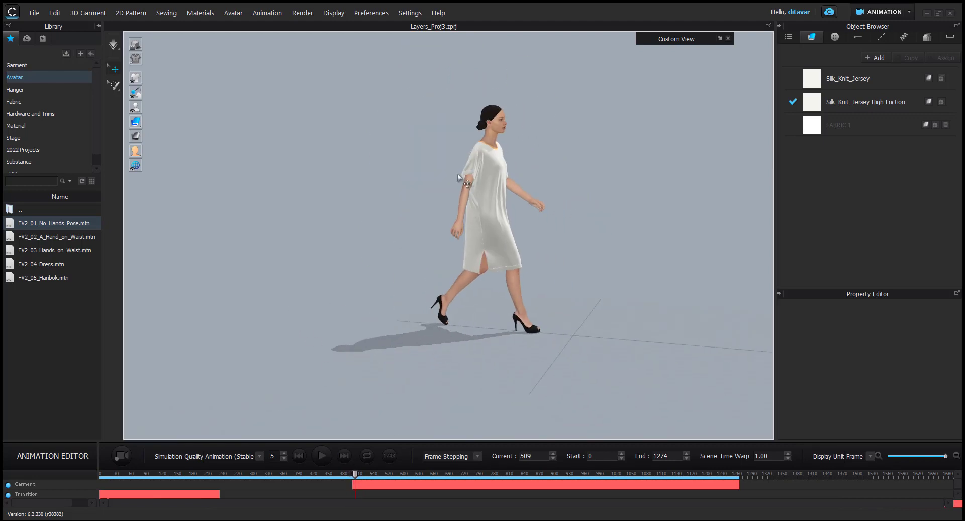
pyautogui.scroll(3, 460, 172)
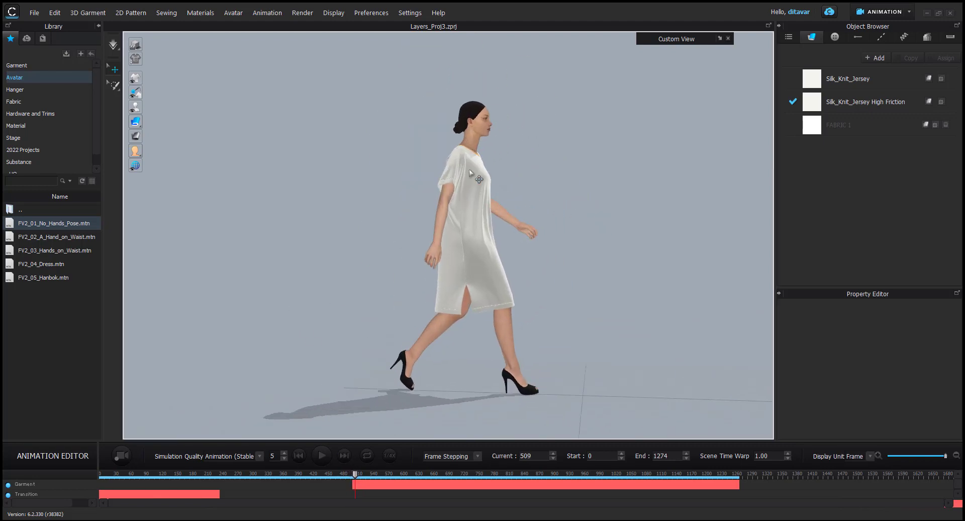
pyautogui.moveTo(356, 475); pyautogui.dragTo(354, 476)
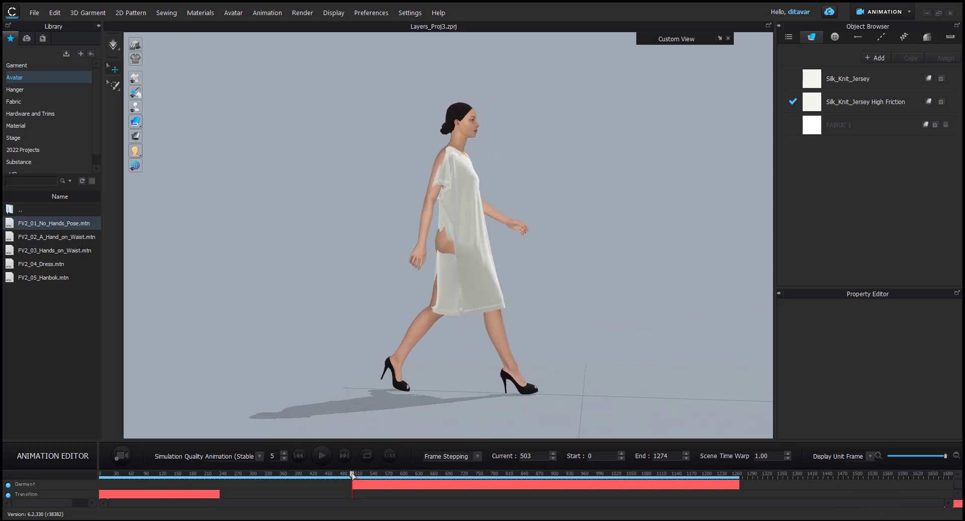
pyautogui.moveTo(349, 335); pyautogui.dragTo(289, 302, button='right')
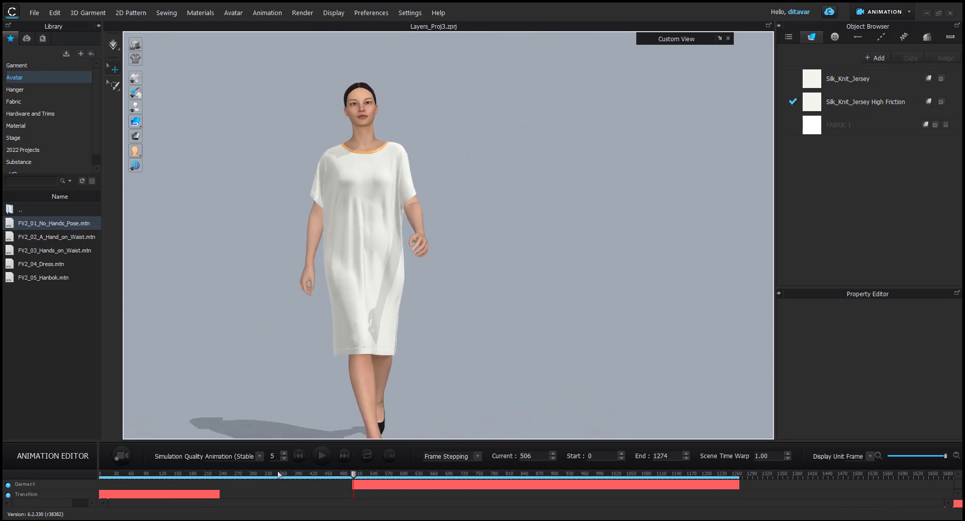
# Step: Set the simulation quality to Animation (Stable) and the Scene Time Warp to 2.00
pyautogui.click(118, 52)
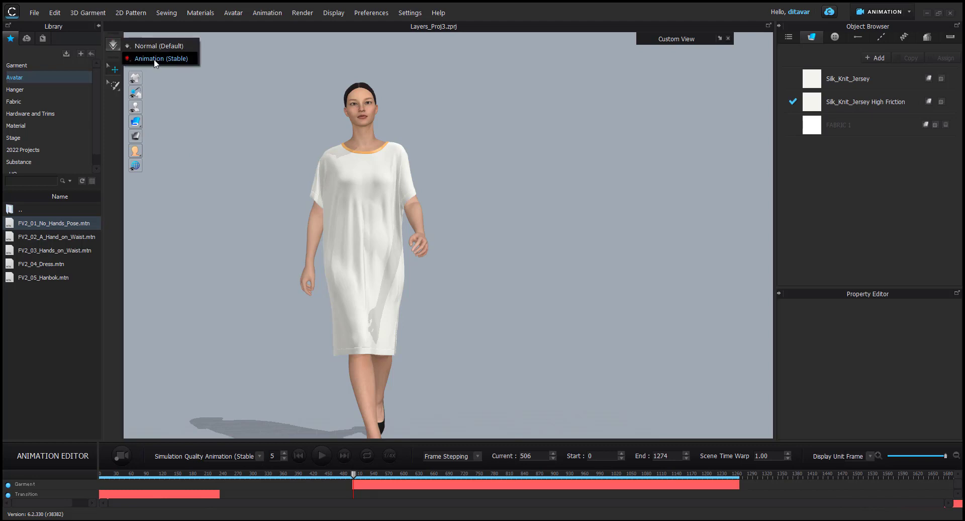
pyautogui.click(156, 59)
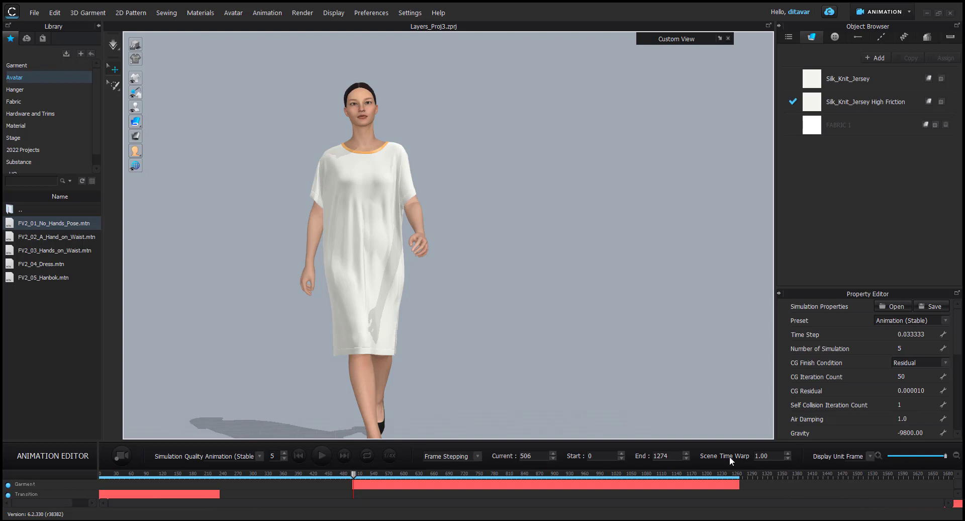
pyautogui.click(788, 454)
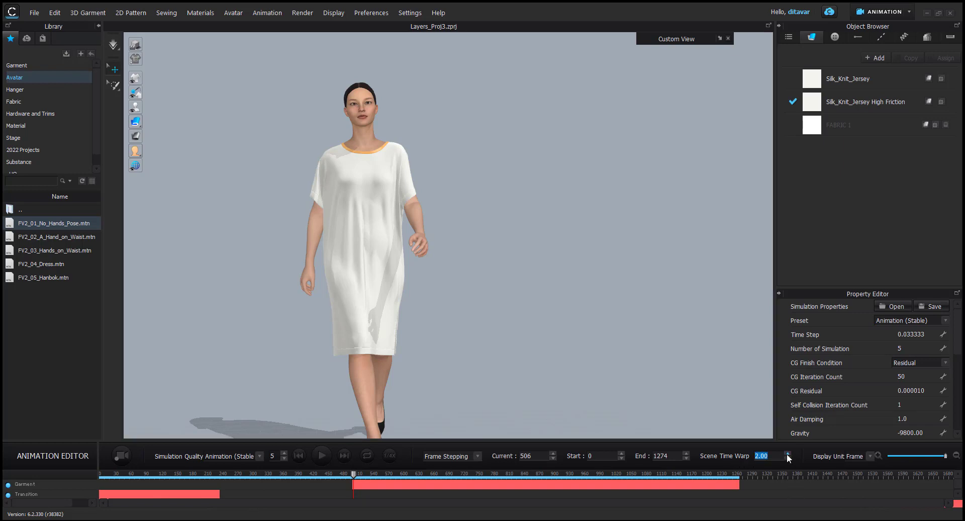
pyautogui.click(742, 447)
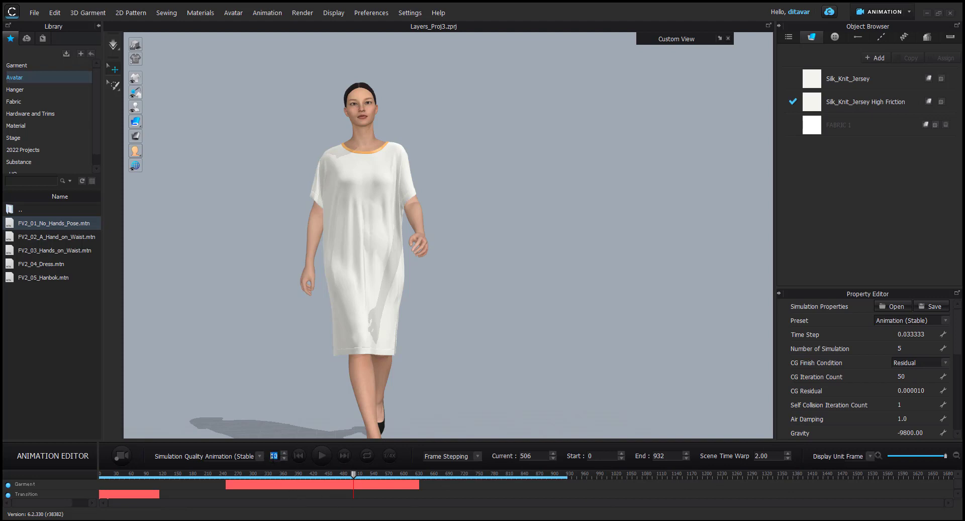
# Step: Set the number of simulations to 10
pyautogui.click(274, 457)
pyautogui.doubleClick(273, 456)
pyautogui.press('Return')
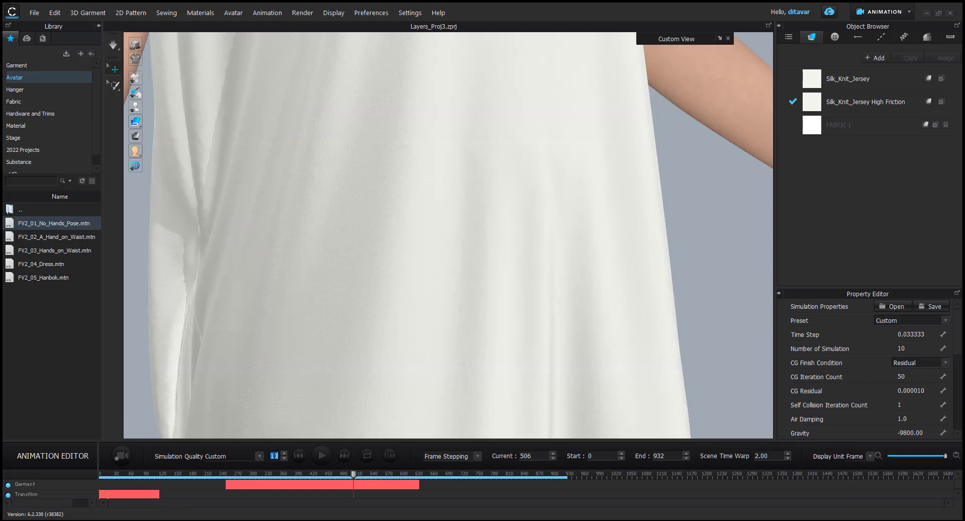
# Step: Go to frame 252 at the start of the garment clip and examine the dress from the front
pyautogui.scroll(-8, 348, 375)
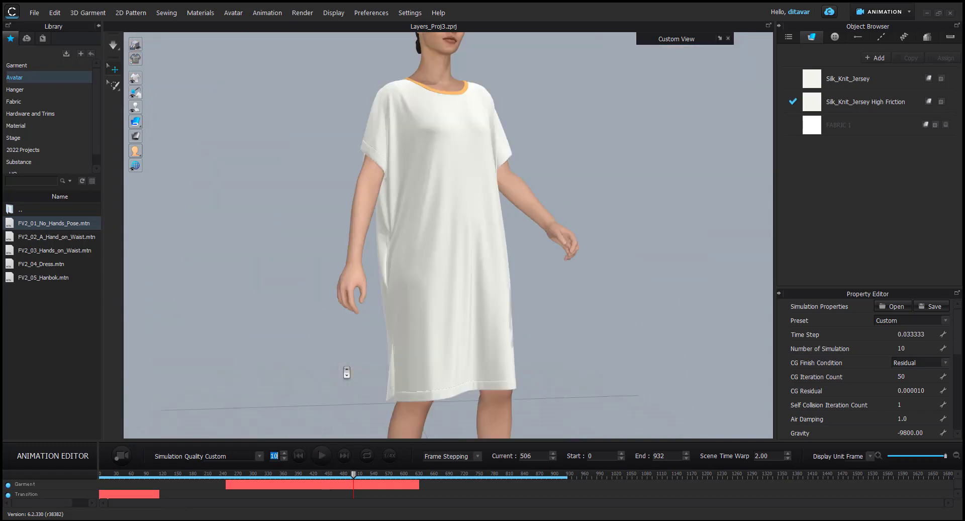
pyautogui.moveTo(360, 370); pyautogui.dragTo(347, 372, button='right')
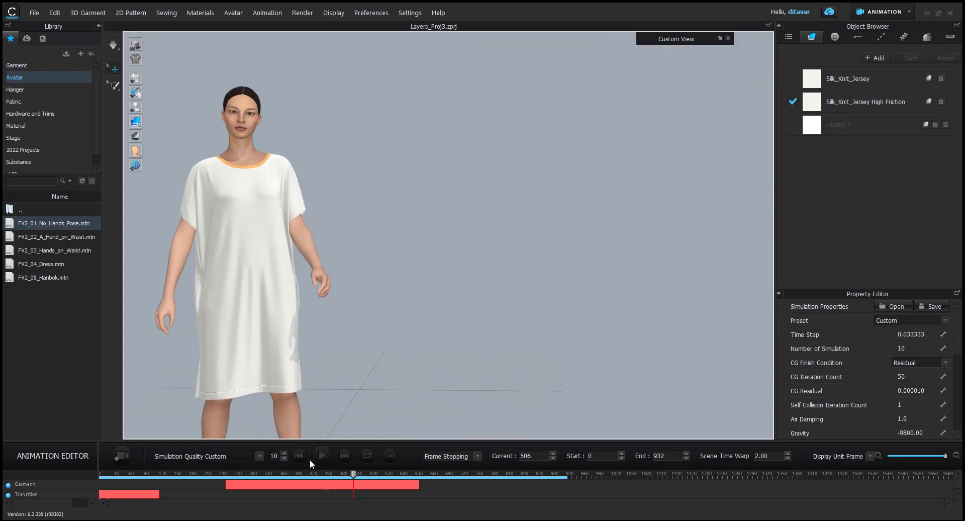
pyautogui.moveTo(353, 474); pyautogui.dragTo(227, 476)
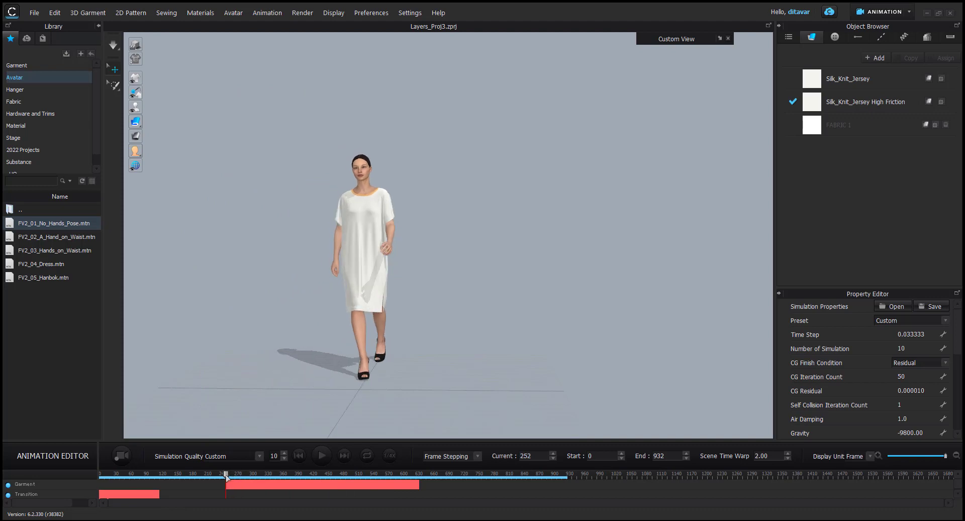
pyautogui.scroll(5, 396, 331)
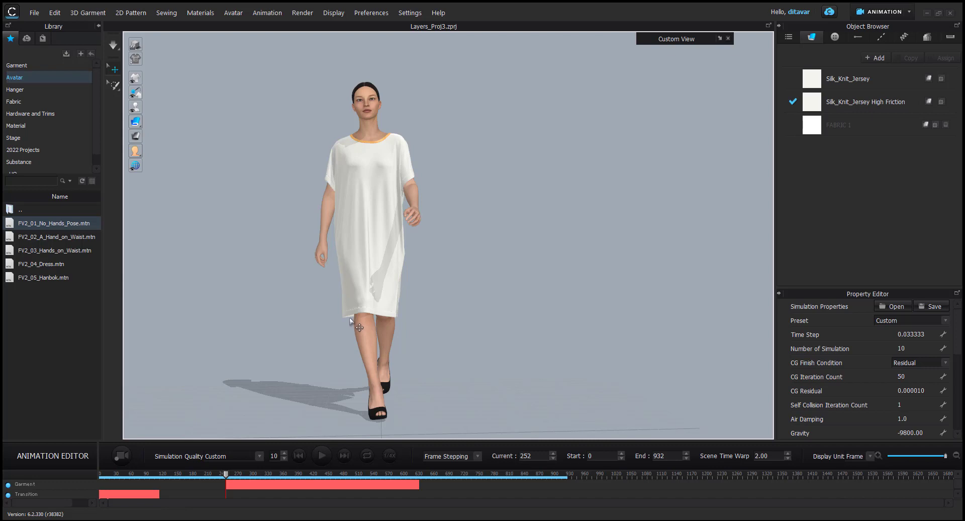
# Step: Set the number of simulations to 5
pyautogui.click(284, 458)
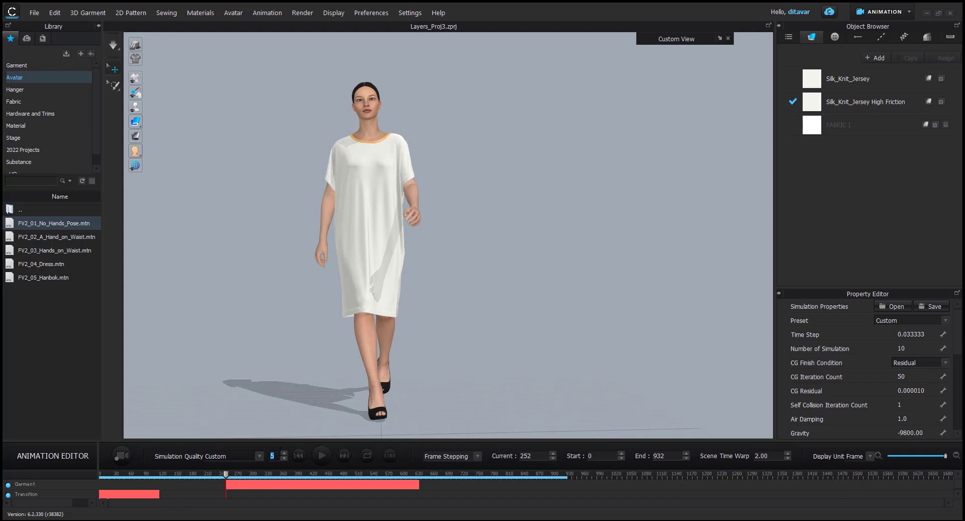
pyautogui.click(302, 354)
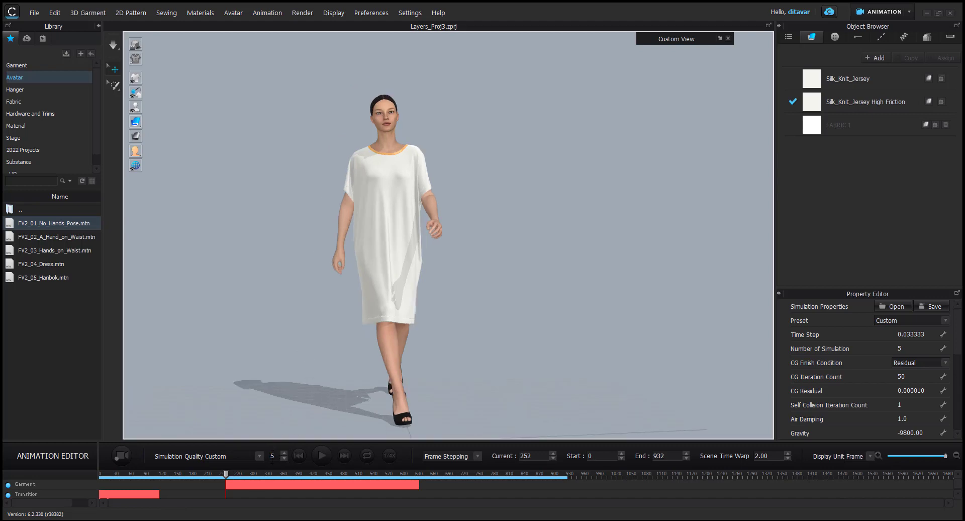
pyautogui.doubleClick(271, 457)
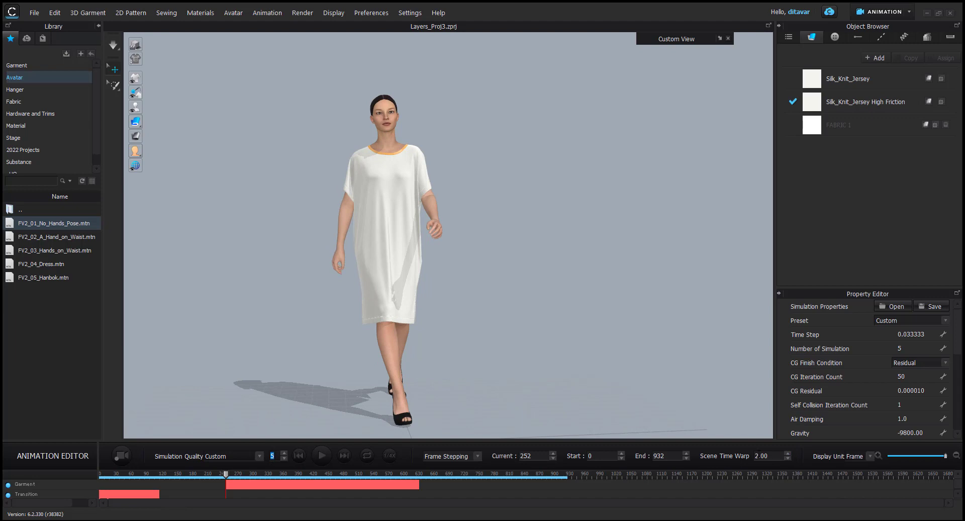
# Step: Review the Scene Time Warp against the simulation count, and raise the number of simulations to 10
pyautogui.doubleClick(758, 454)
pyautogui.doubleClick(272, 455)
pyautogui.doubleClick(761, 455)
pyautogui.tripleClick(757, 455)
pyautogui.doubleClick(757, 455)
pyautogui.tripleClick(758, 455)
pyautogui.doubleClick(272, 456)
pyautogui.click(283, 453)
pyautogui.doubleClick(770, 451)
# Step: Go to frame 305, select the dress front, and examine its hem and side slit over the moving legs
pyautogui.moveTo(226, 475); pyautogui.dragTo(252, 476)
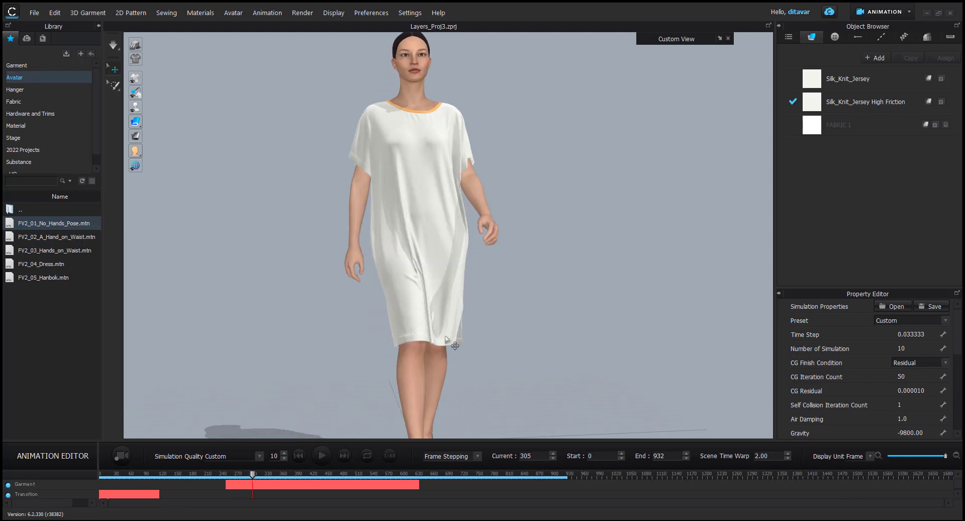
pyautogui.scroll(10, 521, 305)
pyautogui.press('2')
pyautogui.click(443, 226)
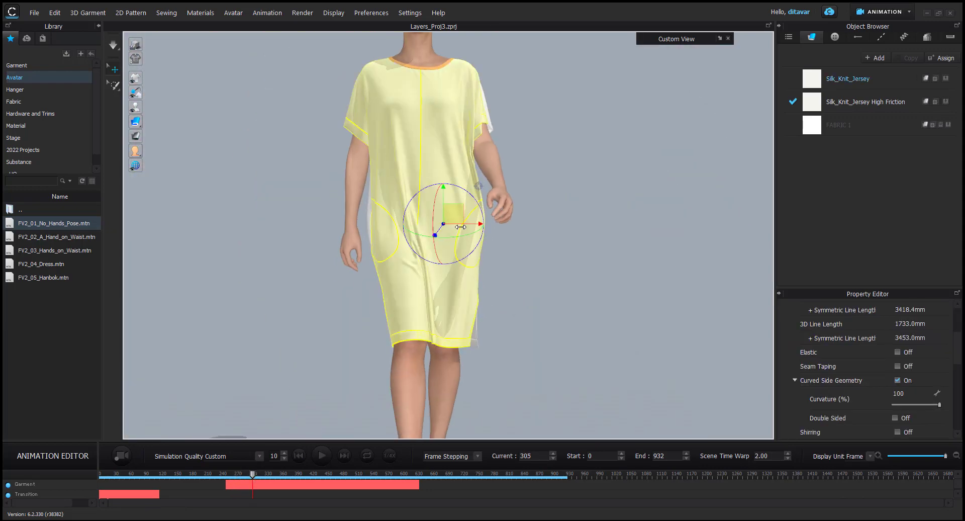
pyautogui.moveTo(442, 226); pyautogui.dragTo(421, 231, button='right')
pyautogui.scroll(5, 571, 274)
pyautogui.moveTo(500, 358); pyautogui.dragTo(422, 254, button='middle')
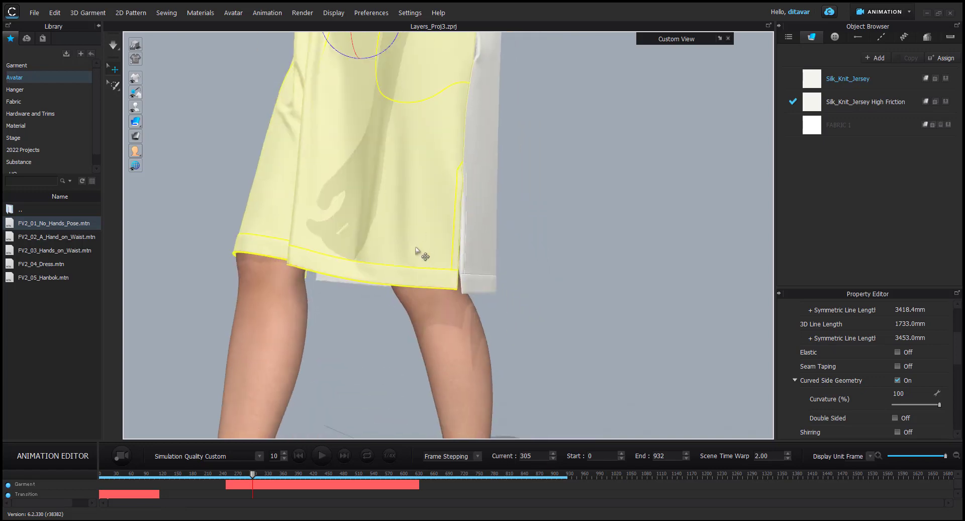
pyautogui.scroll(3, 377, 278)
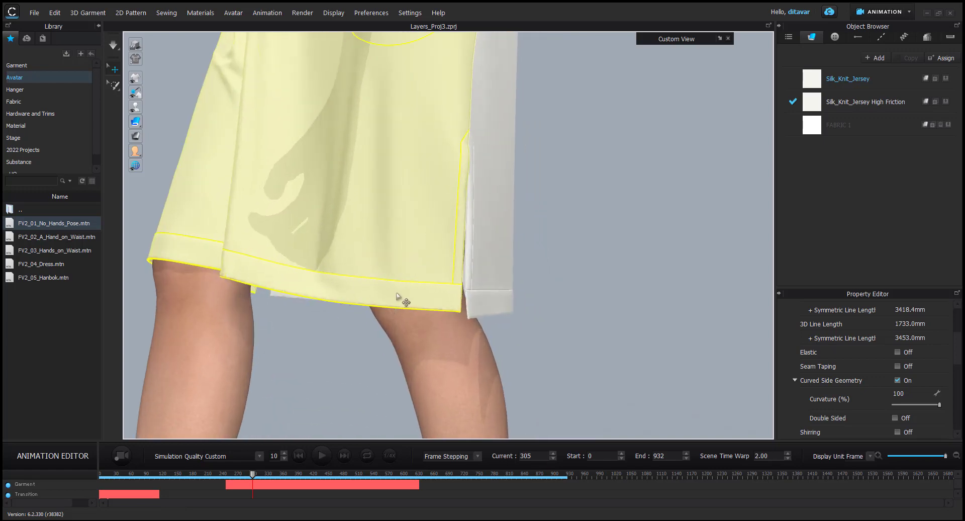
# Step: Examine the full dress at frame 305, then advance the animation to frame 351 and check the side slit and hem
pyautogui.scroll(-2, 387, 222)
pyautogui.moveTo(387, 221)
pyautogui.mouseDown(button='right')
pyautogui.moveTo(390, 411)
pyautogui.moveTo(345, 276)
pyautogui.moveTo(373, 269)
pyautogui.moveTo(294, 272)
pyautogui.moveTo(491, 280)
pyautogui.moveTo(402, 254)
pyautogui.moveTo(399, 207)
pyautogui.moveTo(417, 215)
pyautogui.moveTo(362, 207)
pyautogui.moveTo(368, 218)
pyautogui.mouseUp(button='right')
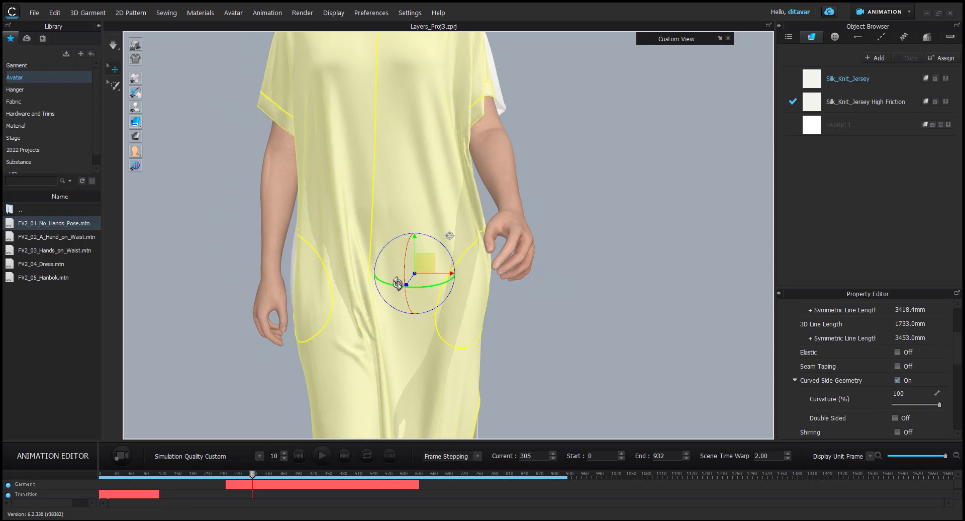
pyautogui.scroll(2, 395, 311)
pyautogui.moveTo(395, 314); pyautogui.dragTo(245, 308, button='right')
pyautogui.moveTo(554, 366); pyautogui.dragTo(562, 292, button='right')
pyautogui.moveTo(253, 475); pyautogui.dragTo(276, 474)
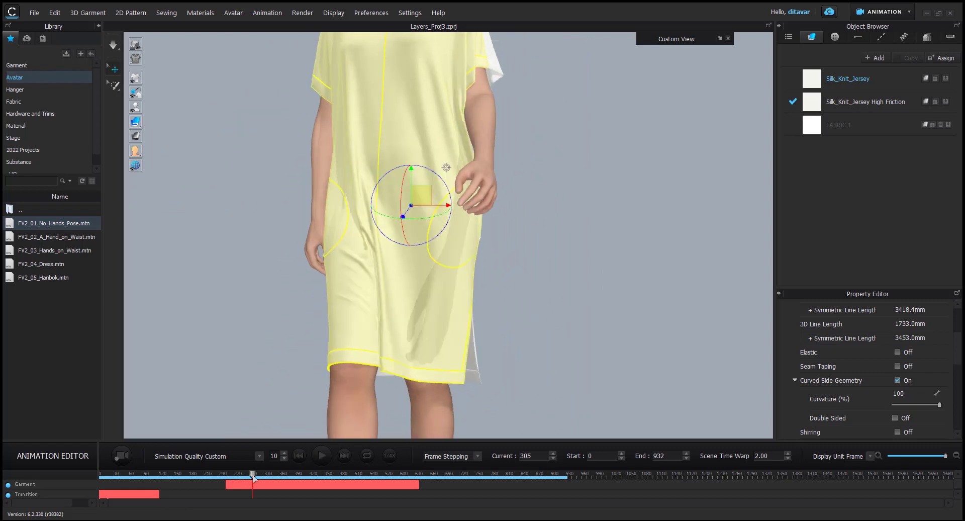
pyautogui.moveTo(322, 362); pyautogui.dragTo(407, 300, button='right')
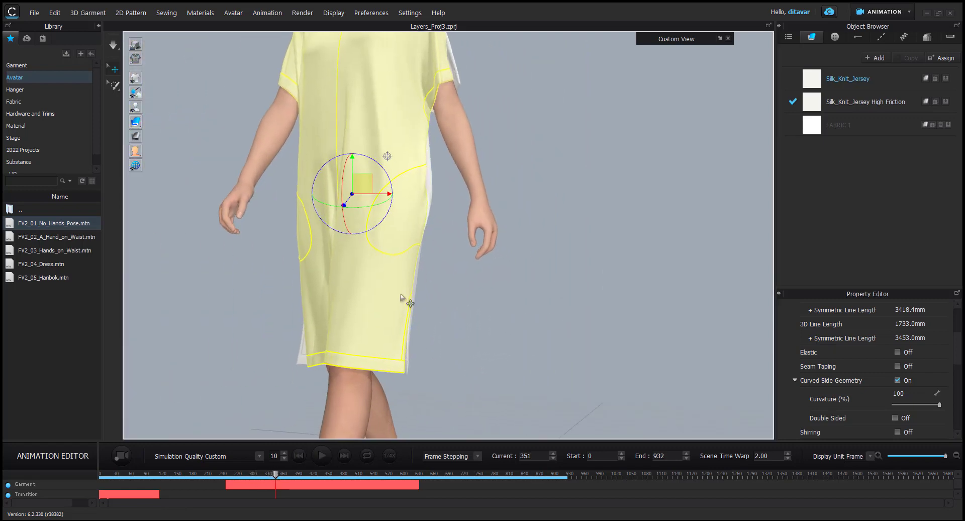
# Step: Go to frame 631 at the end of the garment clip, select the dress front, and examine the open side and pocket
pyautogui.moveTo(276, 475); pyautogui.dragTo(416, 485)
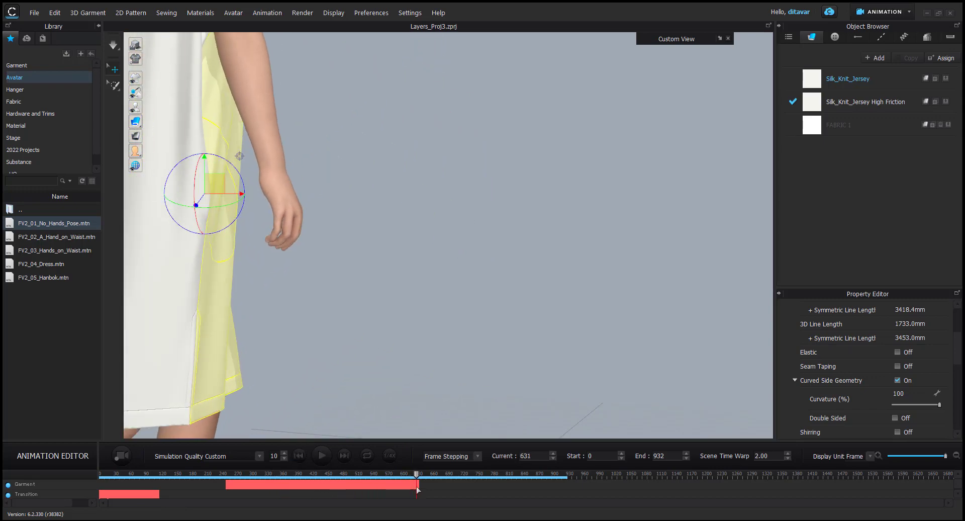
pyautogui.moveTo(291, 276); pyautogui.dragTo(475, 315, button='right')
pyautogui.click(422, 296)
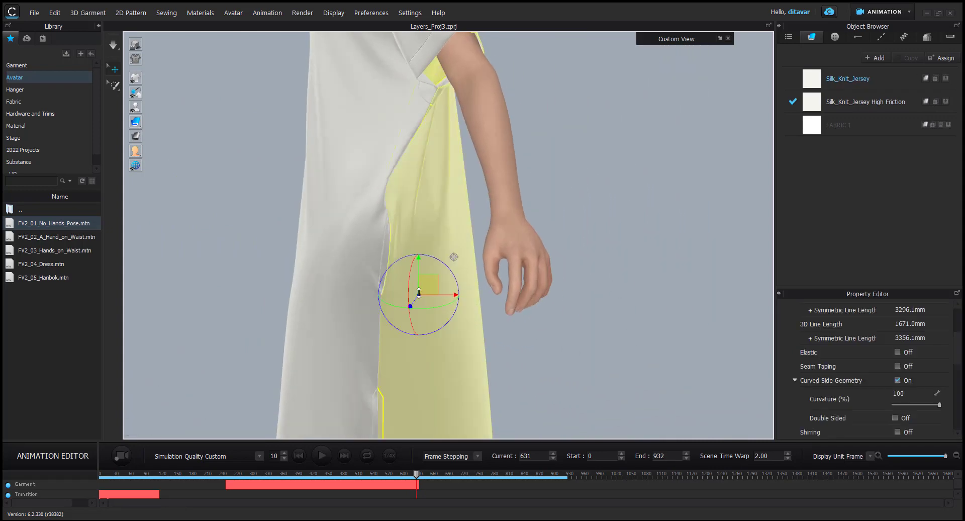
pyautogui.moveTo(422, 296); pyautogui.dragTo(338, 316, button='right')
pyautogui.click(338, 316)
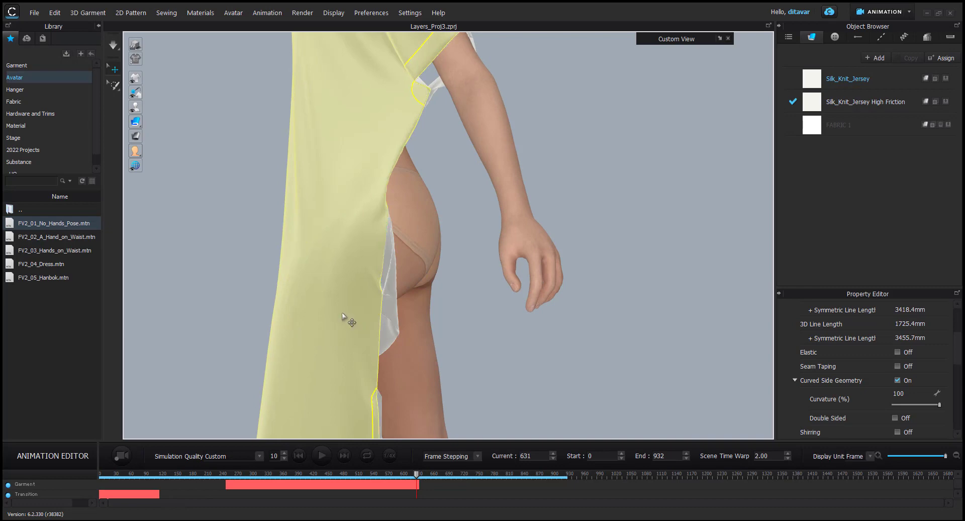
pyautogui.moveTo(342, 307); pyautogui.dragTo(196, 317, button='right')
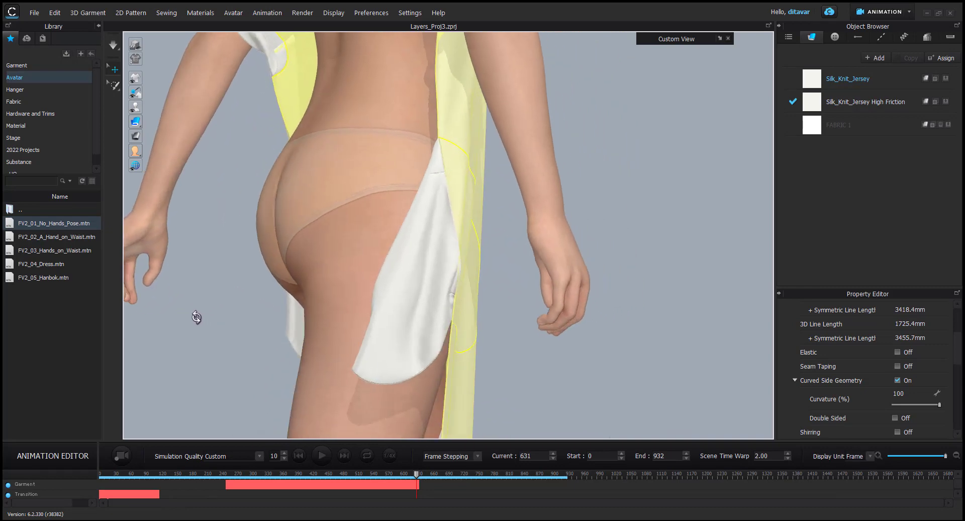
# Step: Return to frame 256 near the start of the garment clip and bring the dress into a front view
pyautogui.click(417, 476)
pyautogui.moveTo(417, 474); pyautogui.dragTo(226, 474)
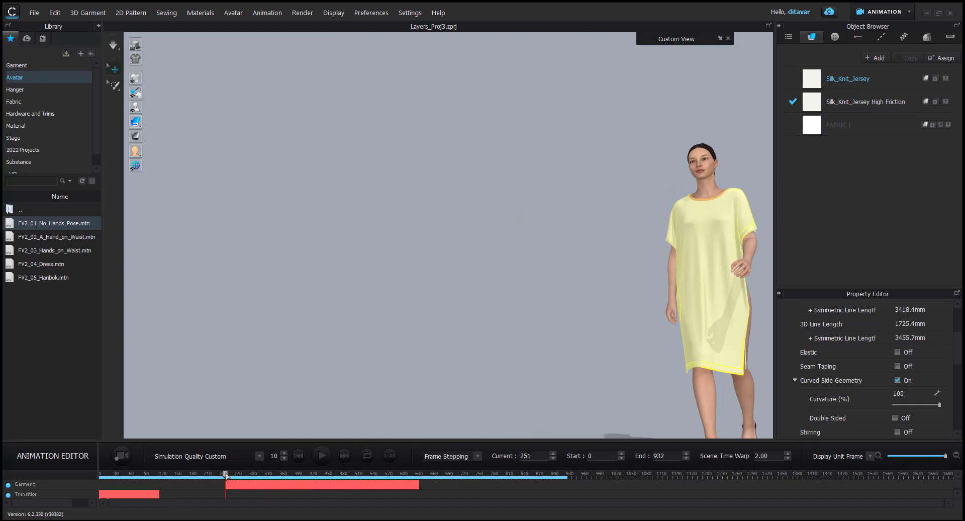
pyautogui.moveTo(643, 315); pyautogui.dragTo(485, 315, button='right')
pyautogui.moveTo(231, 479); pyautogui.dragTo(228, 478)
pyautogui.scroll(2, 325, 245)
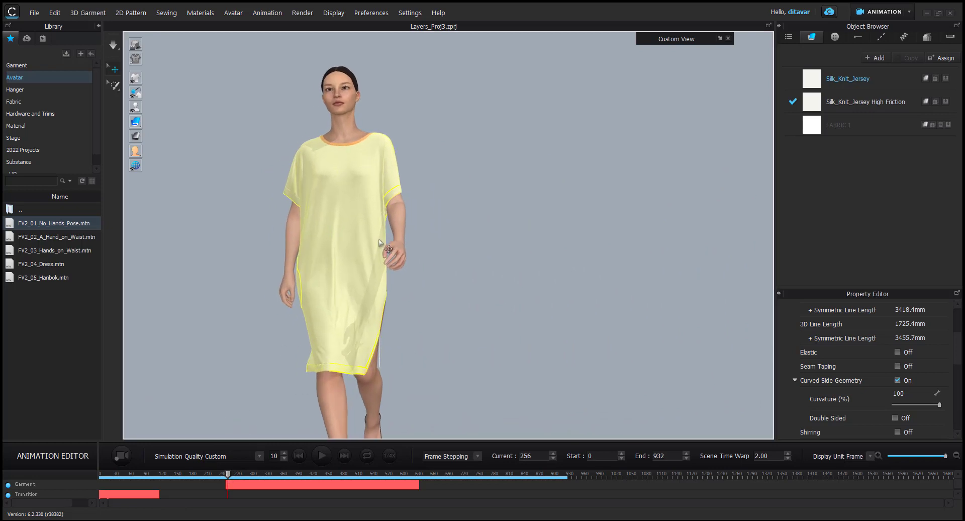
# Step: Clear the selection and examine the dress at frame 256 from the side and the front
pyautogui.moveTo(419, 248); pyautogui.dragTo(502, 243, button='right')
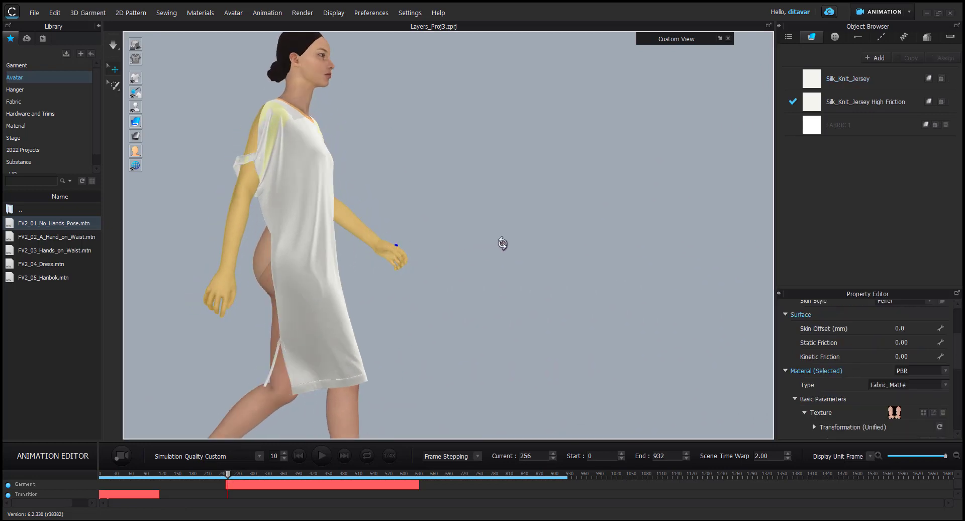
pyautogui.click(500, 285)
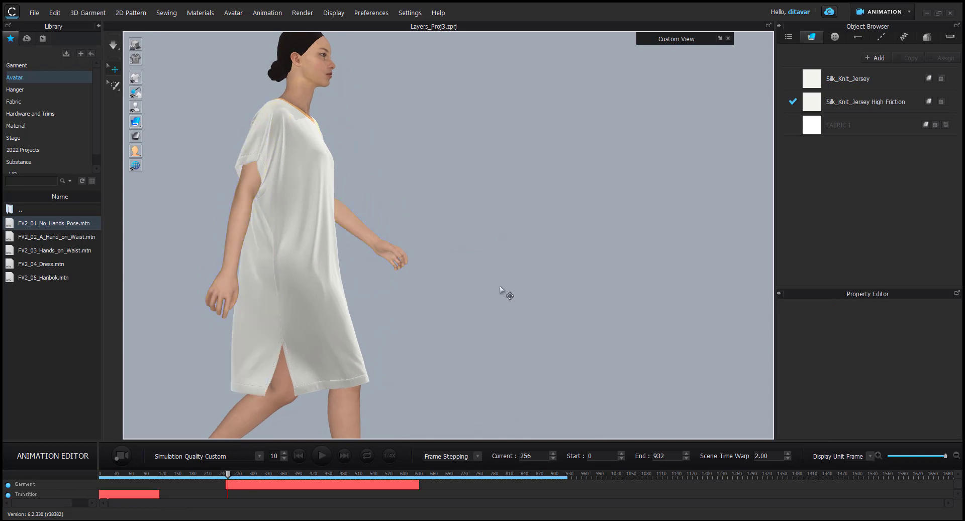
pyautogui.press('2')
pyautogui.scroll(4, 495, 232)
pyautogui.scroll(1, 422, 235)
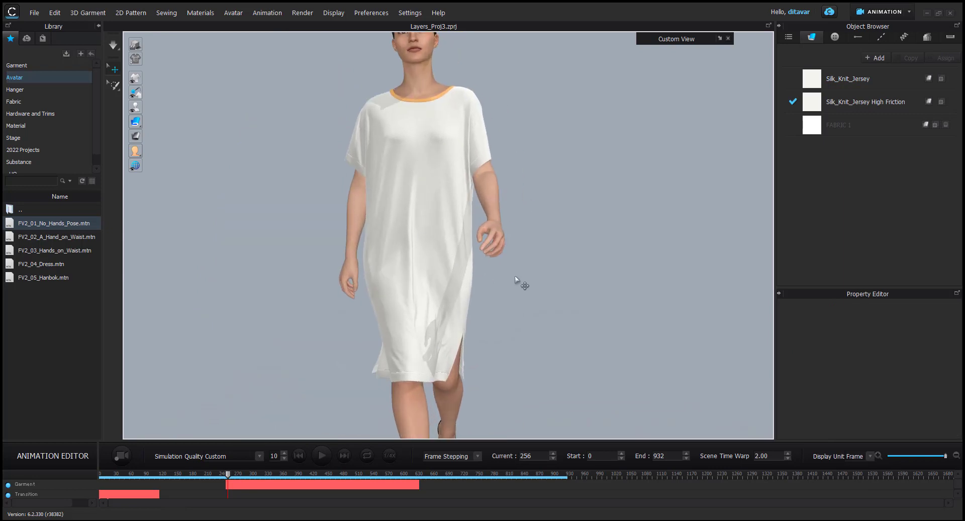
pyautogui.moveTo(514, 275)
pyautogui.mouseDown(button='right')
pyautogui.moveTo(312, 278)
pyautogui.moveTo(526, 275)
pyautogui.mouseUp(button='right')
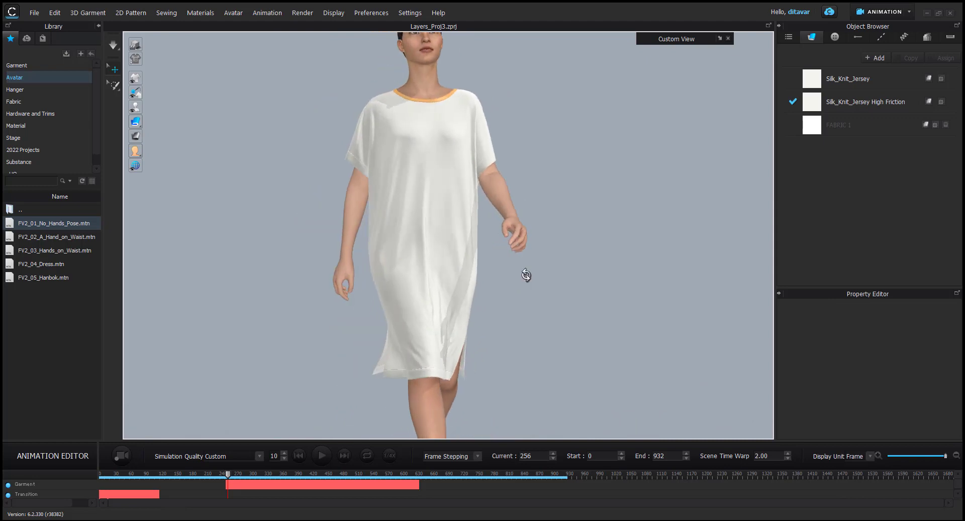
pyautogui.scroll(-3, 513, 291)
pyautogui.moveTo(504, 310); pyautogui.dragTo(478, 304, button='middle')
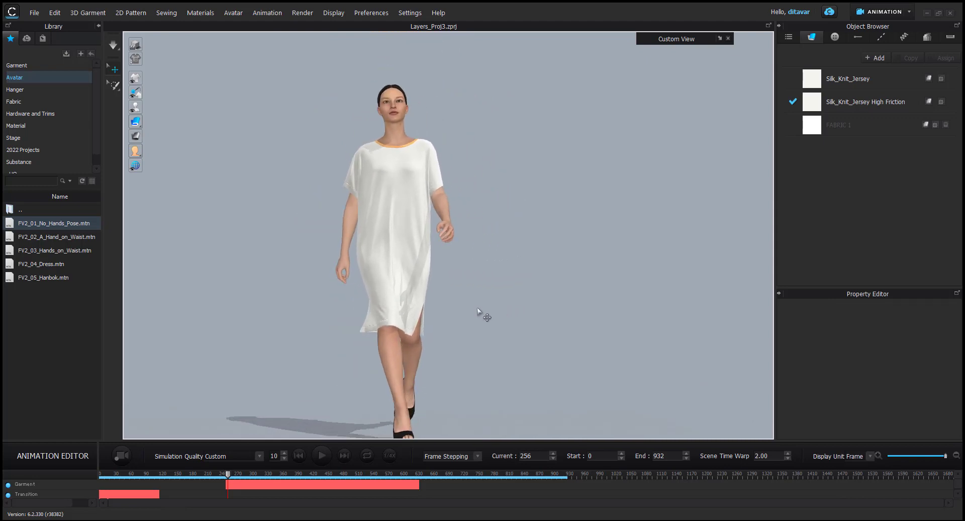
# Step: Play the walk animation from the start of the garment clip, watch the dress from the front, and stop playback
pyautogui.scroll(2, 477, 308)
pyautogui.moveTo(228, 476); pyautogui.dragTo(225, 475)
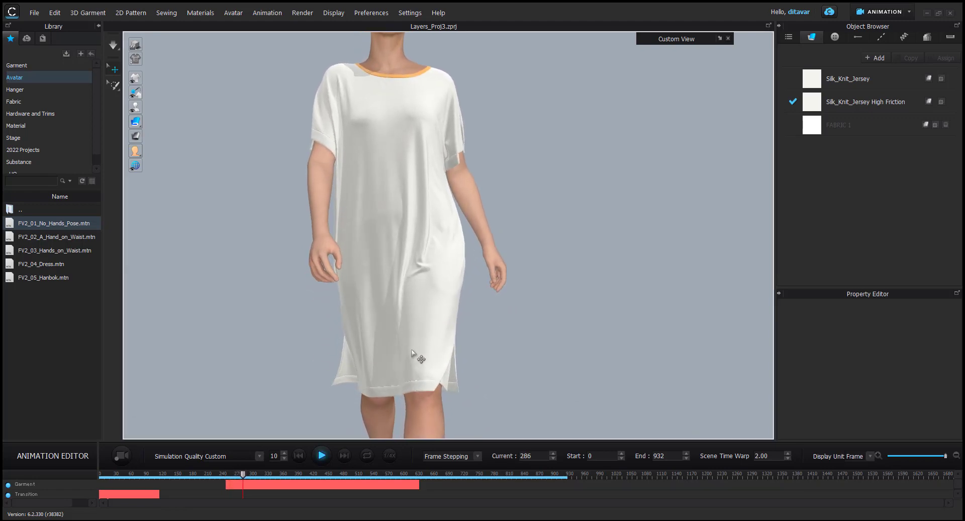
pyautogui.scroll(-4, 411, 349)
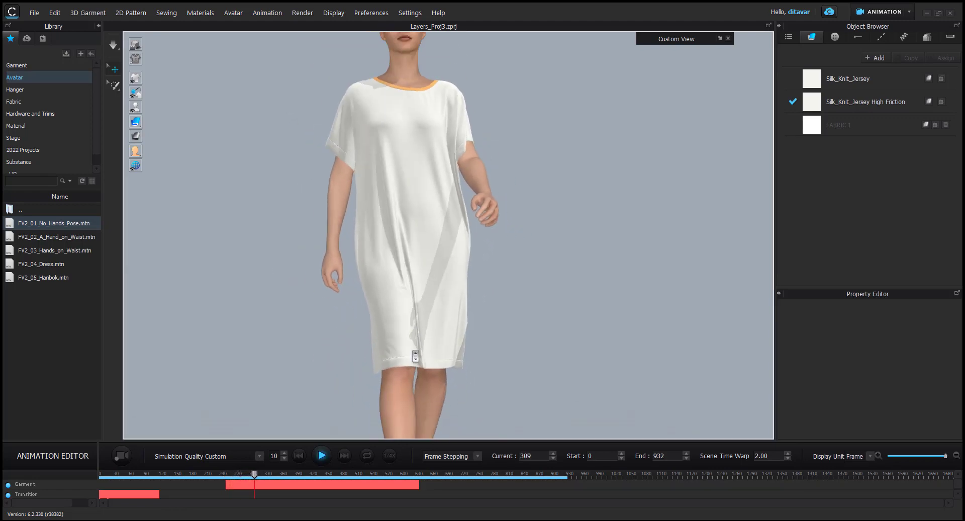
pyautogui.moveTo(409, 345)
pyautogui.mouseDown(button='right')
pyautogui.moveTo(387, 350)
pyautogui.moveTo(429, 351)
pyautogui.moveTo(409, 347)
pyautogui.mouseUp(button='right')
pyautogui.scroll(-5, 336, 389)
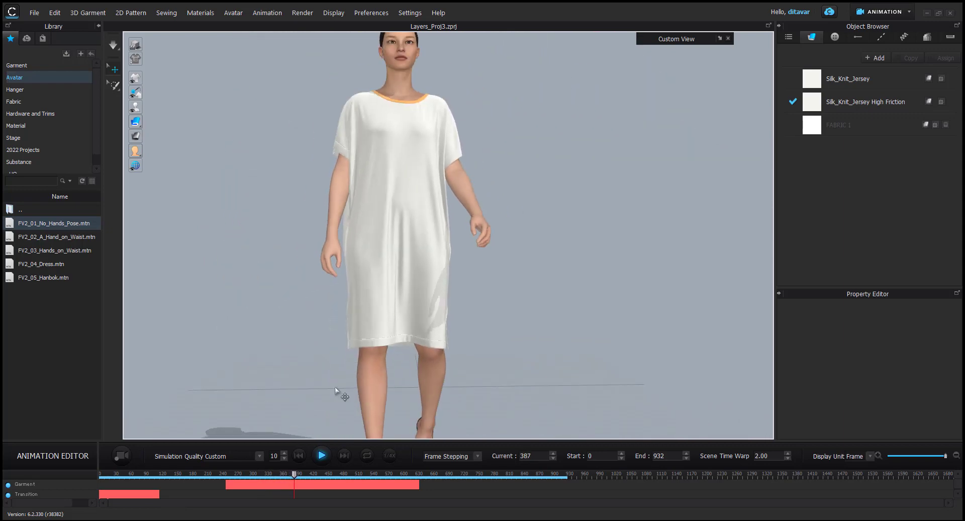
pyautogui.click(322, 455)
pyautogui.moveTo(490, 335); pyautogui.dragTo(349, 366, button='right')
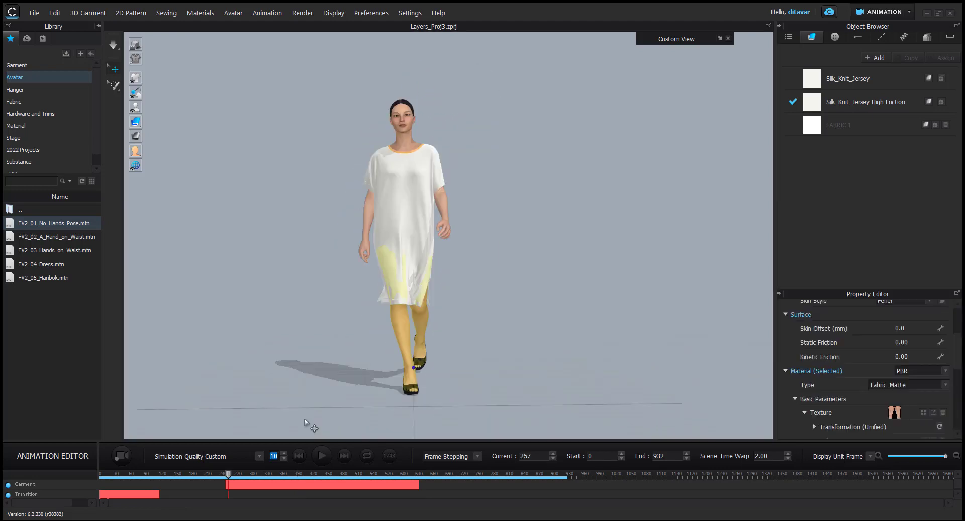